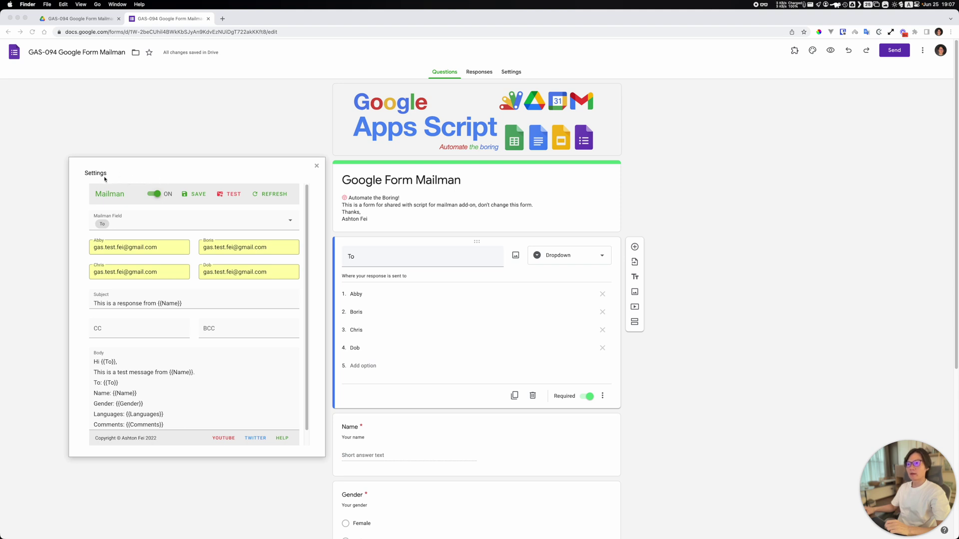
# Step: Bring the Mailman Settings panel forward and position it over the form
pyautogui.click(99, 177)
pyautogui.moveTo(98, 176); pyautogui.dragTo(95, 177)
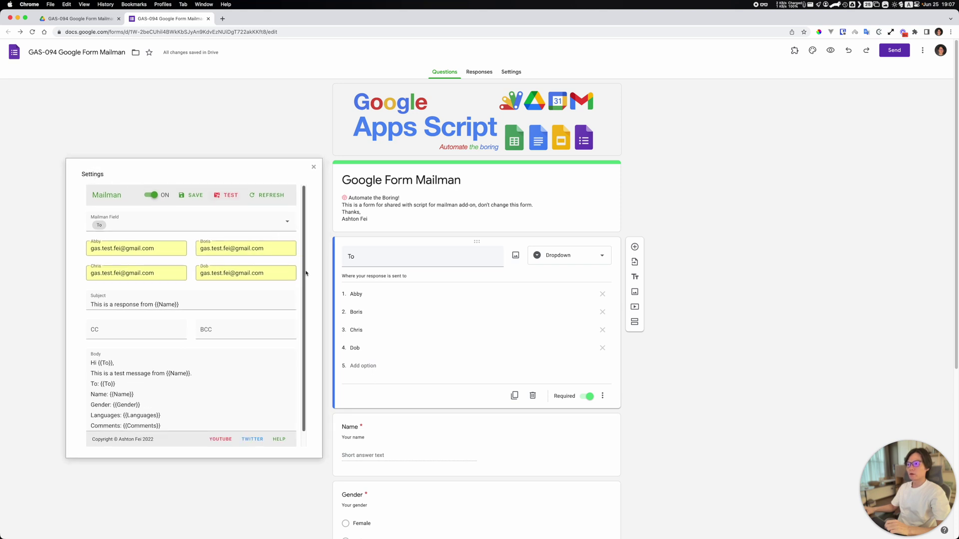
pyautogui.scroll(-1, 436, 241)
pyautogui.scroll(1, 430, 230)
pyautogui.scroll(-2, 419, 214)
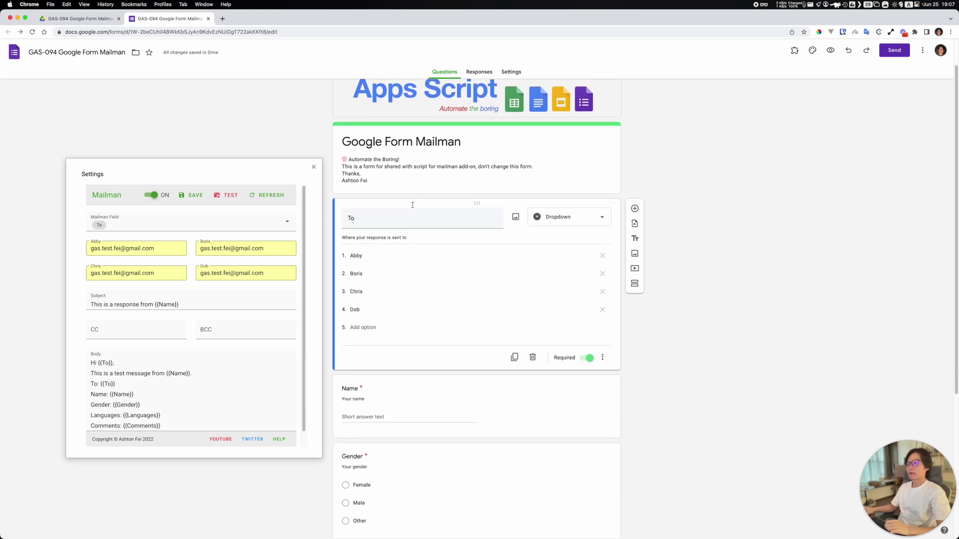
pyautogui.scroll(2, 418, 205)
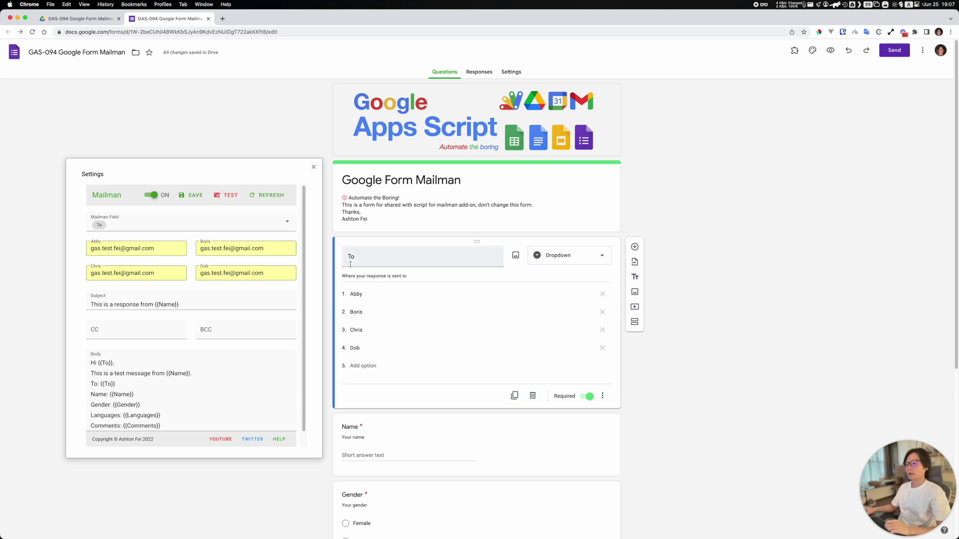
pyautogui.scroll(-1, 350, 265)
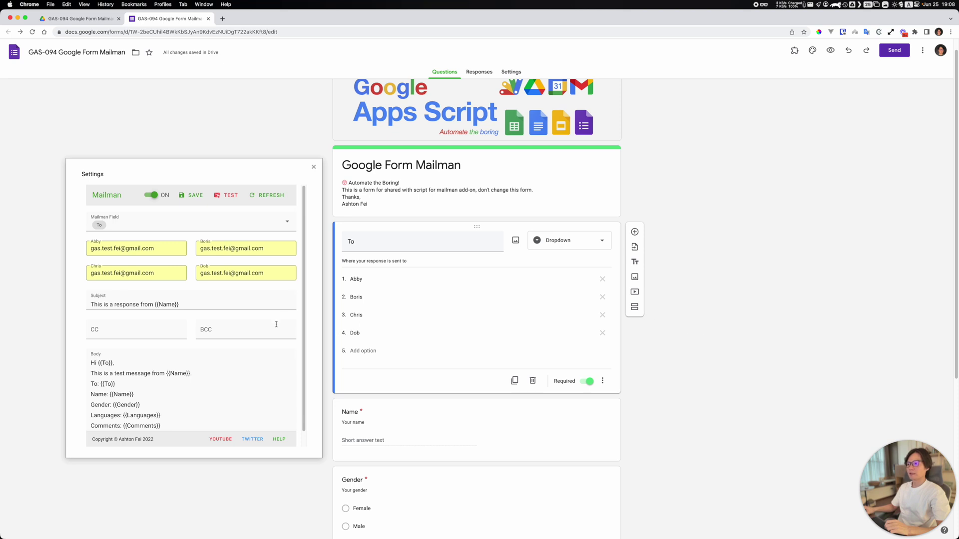
pyautogui.moveTo(92, 180); pyautogui.dragTo(95, 167)
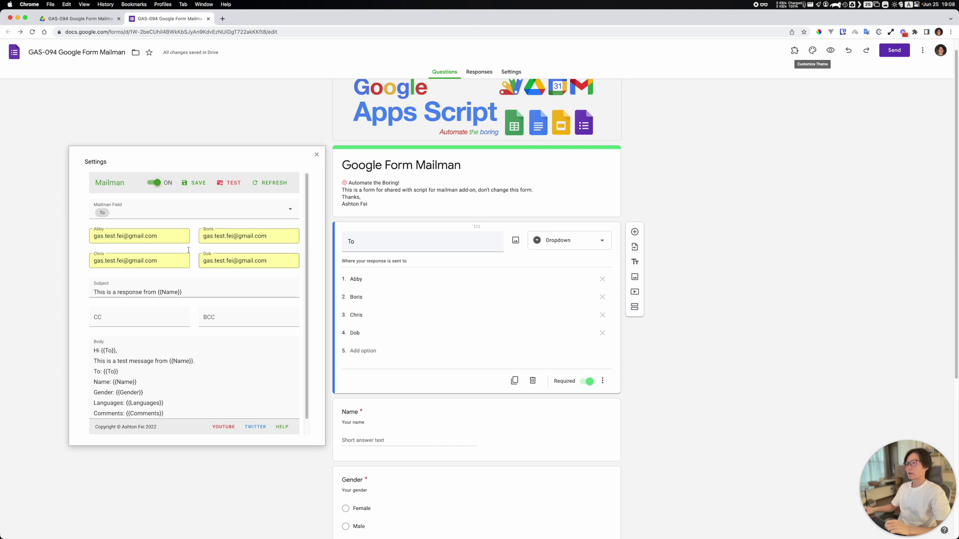
pyautogui.moveTo(99, 165); pyautogui.dragTo(84, 163)
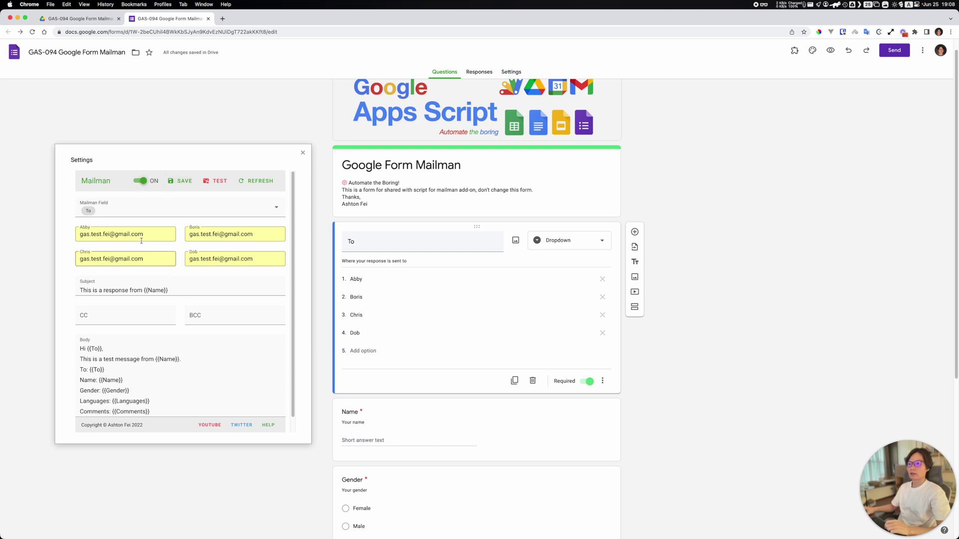
# Step: Review Abby's recipient address and the Subject line with its {{Name}} placeholder
pyautogui.moveTo(145, 234); pyautogui.dragTo(79, 234)
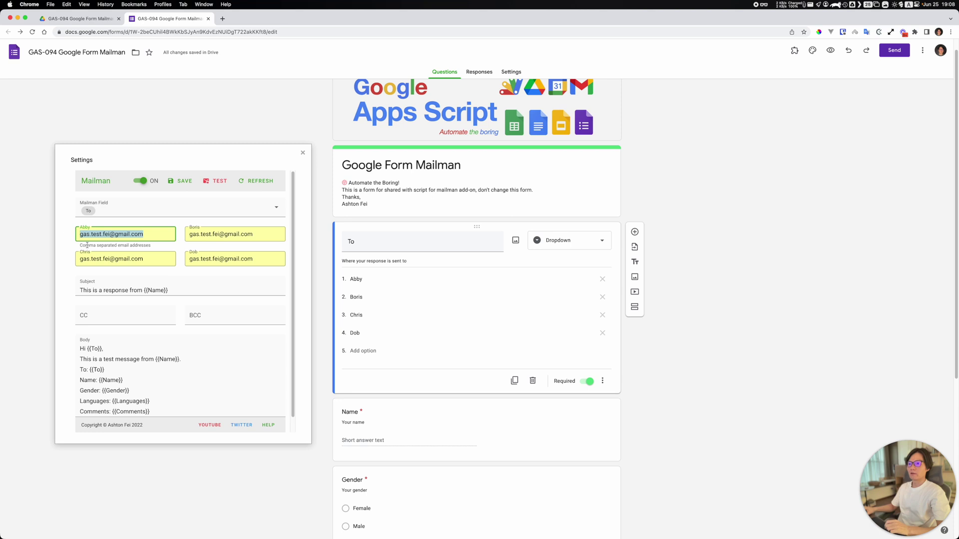
pyautogui.doubleClick(87, 237)
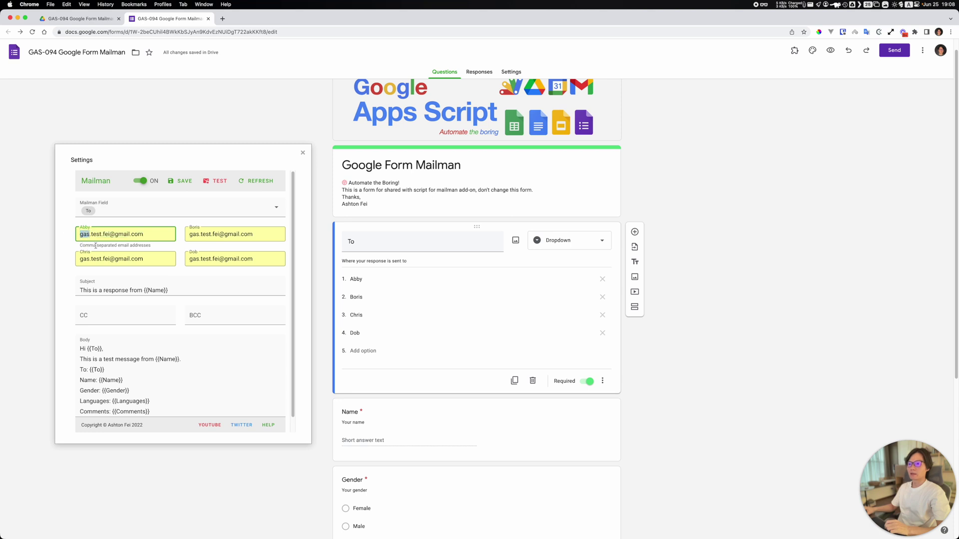
pyautogui.tripleClick(124, 235)
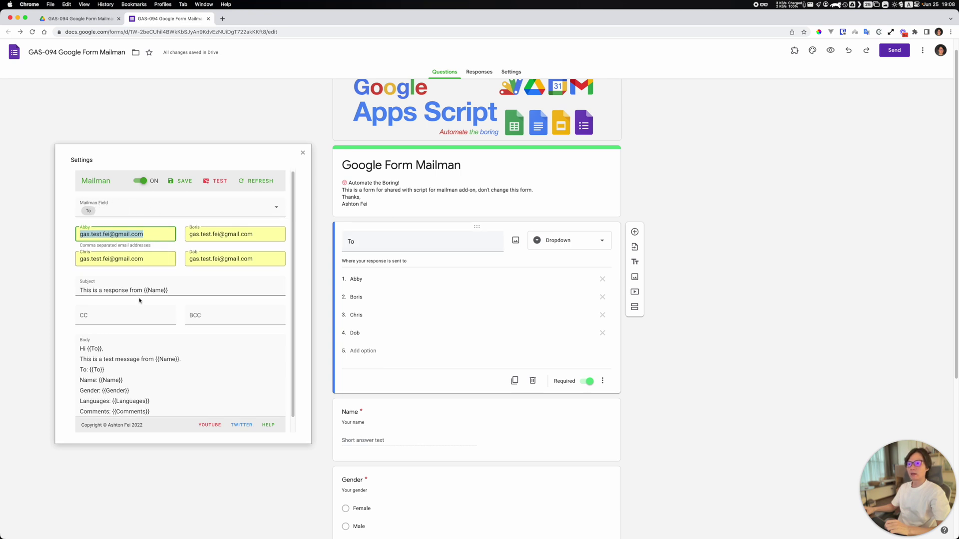
pyautogui.click(82, 291)
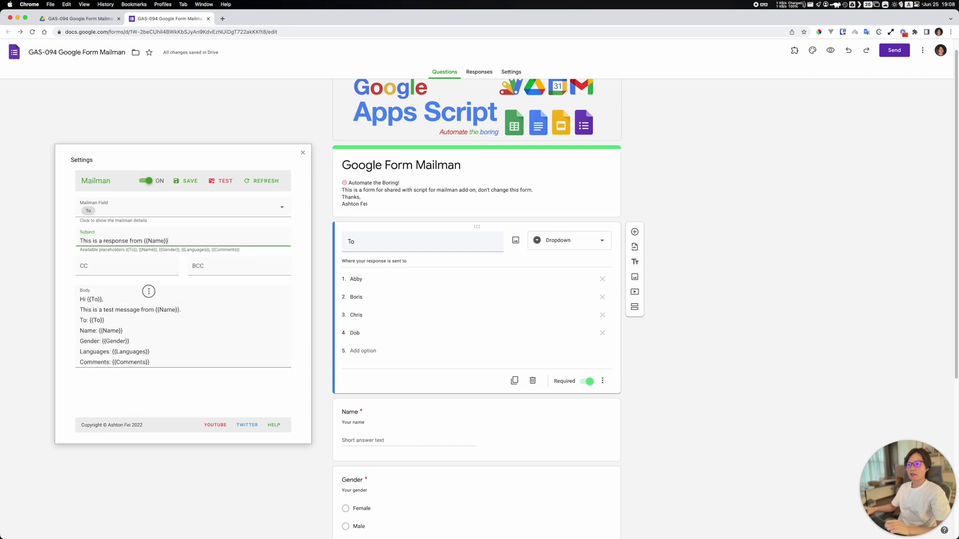
pyautogui.tripleClick(185, 241)
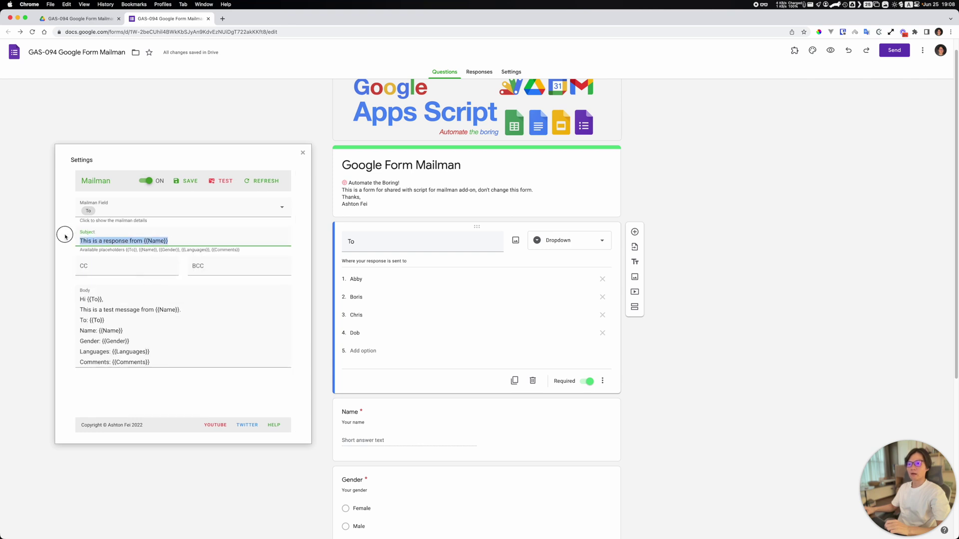
pyautogui.click(181, 243)
pyautogui.moveTo(144, 241); pyautogui.dragTo(168, 240)
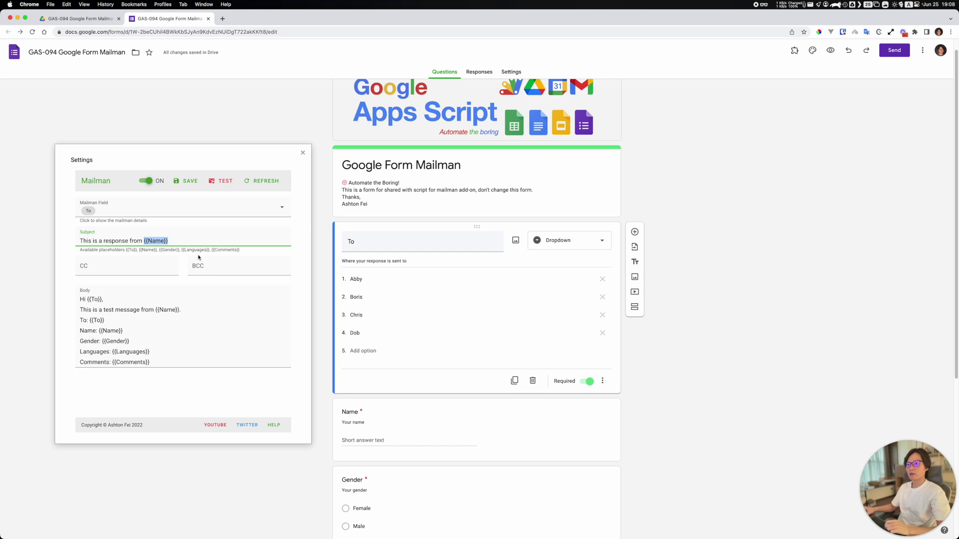
pyautogui.scroll(-5, 472, 350)
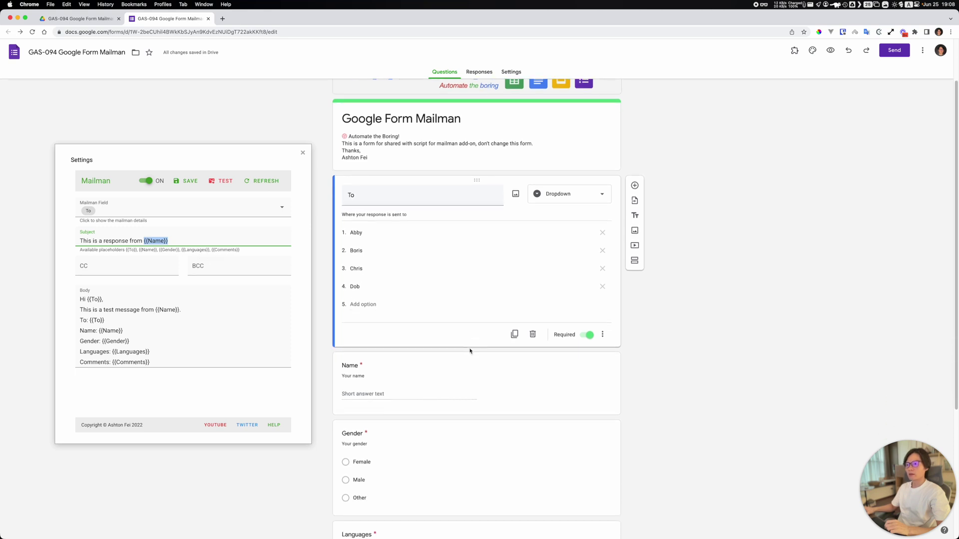
pyautogui.scroll(-2, 469, 341)
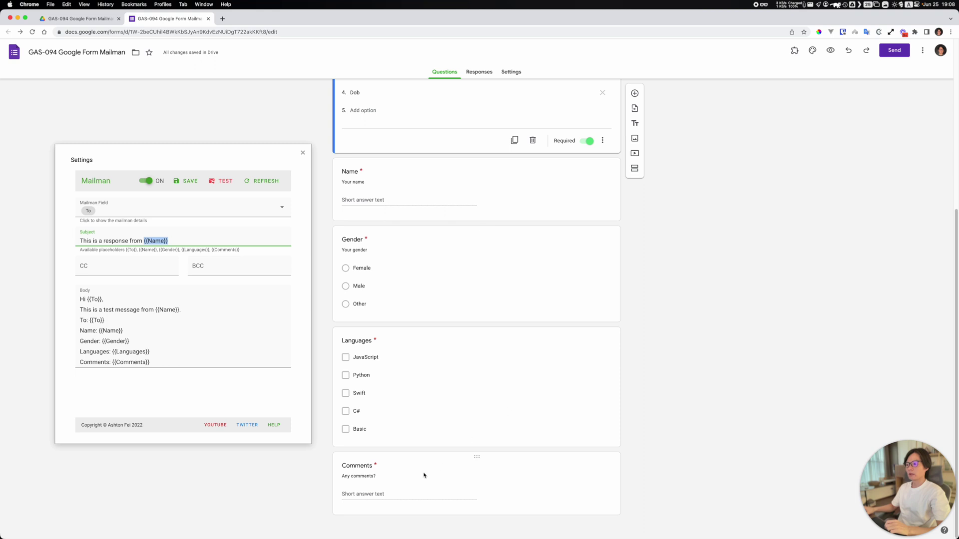
pyautogui.scroll(3, 649, 408)
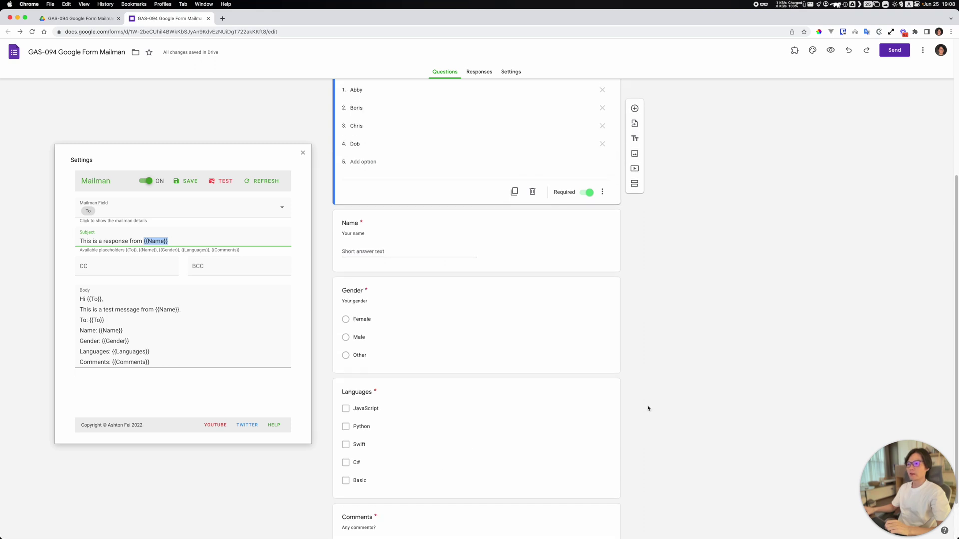
pyautogui.scroll(-3, 649, 409)
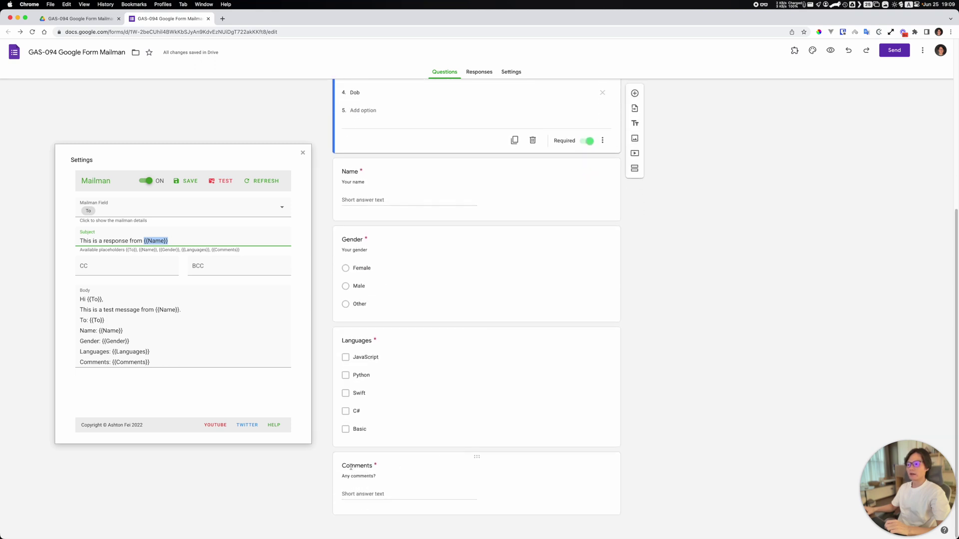
pyautogui.click(161, 242)
# Step: Check the CC and BCC fields and the Body template with its {{To}} greeting
pyautogui.click(126, 267)
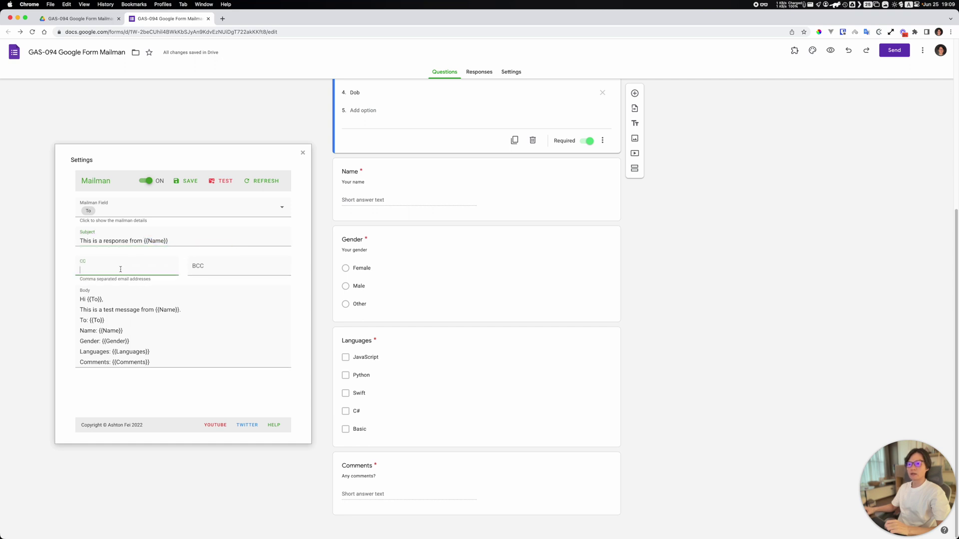
pyautogui.click(225, 271)
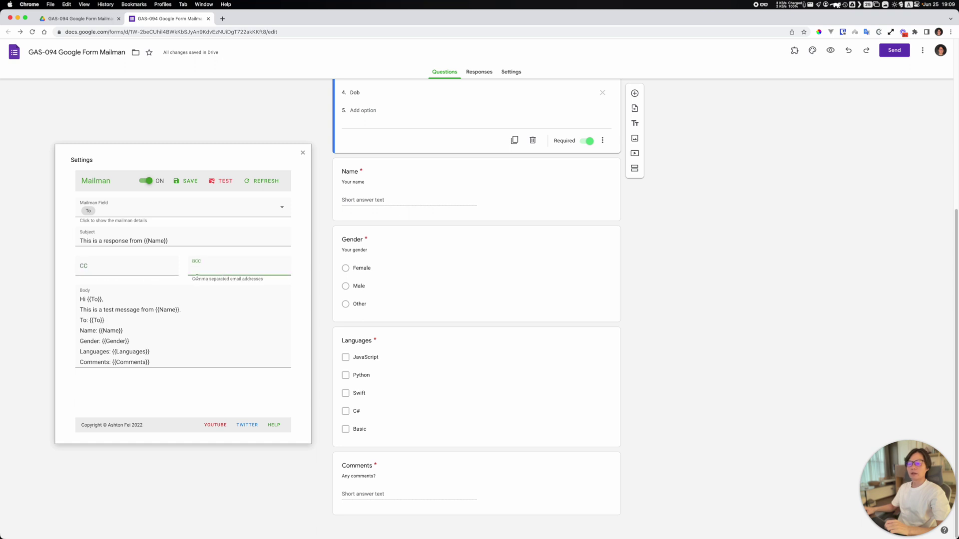
pyautogui.moveTo(156, 365); pyautogui.dragTo(64, 300)
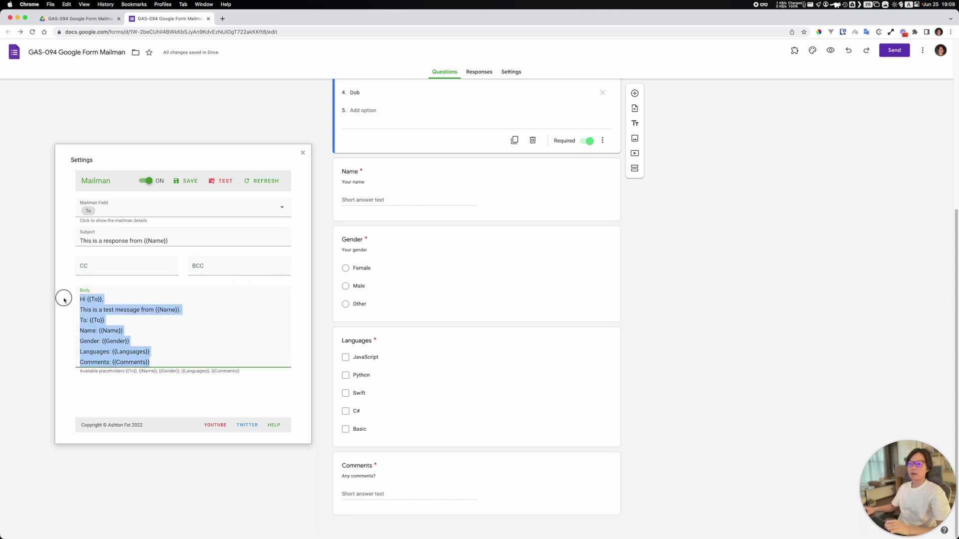
pyautogui.click(136, 321)
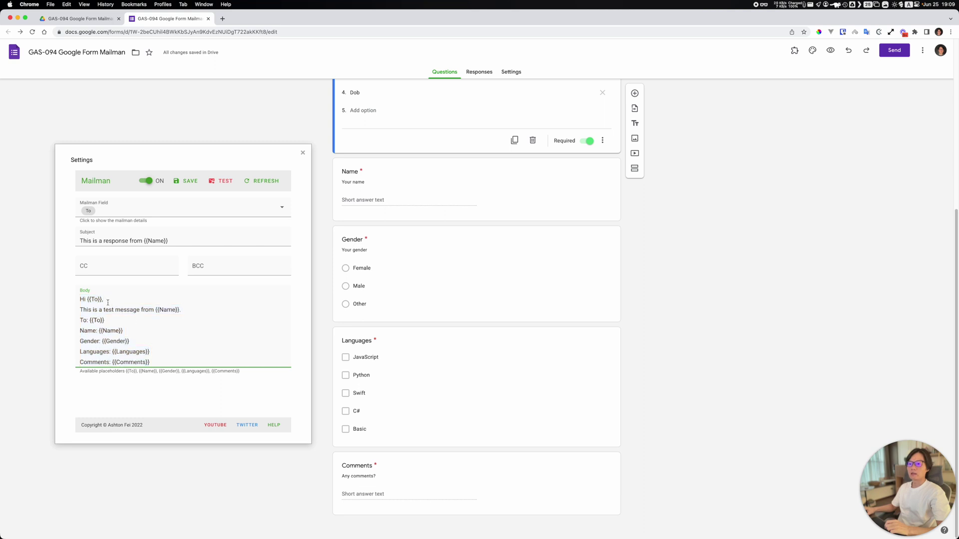
pyautogui.moveTo(88, 300); pyautogui.dragTo(109, 297)
pyautogui.click(141, 333)
pyautogui.click(152, 352)
pyautogui.scroll(3, 204, 350)
# Step: Save the Mailman settings and dismiss the saved notice
pyautogui.click(183, 188)
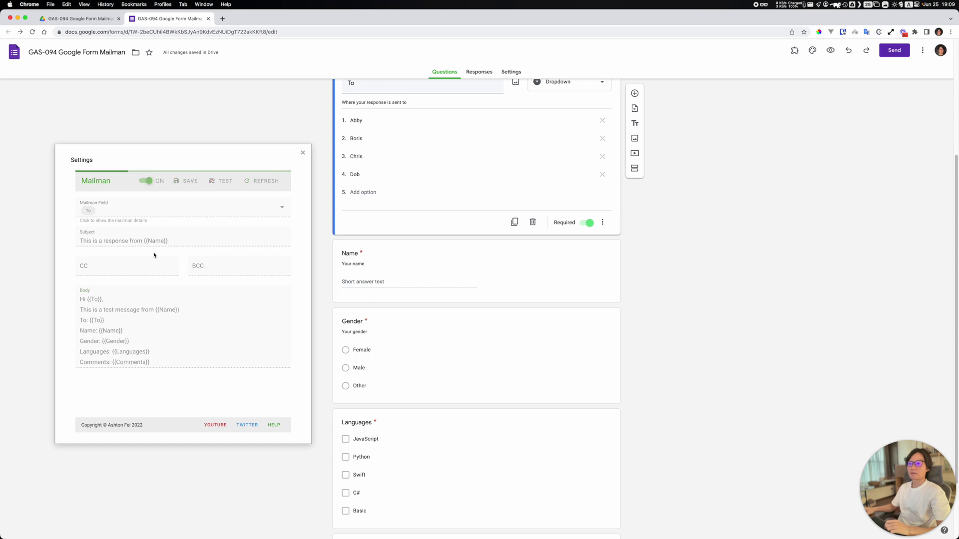
pyautogui.click(238, 420)
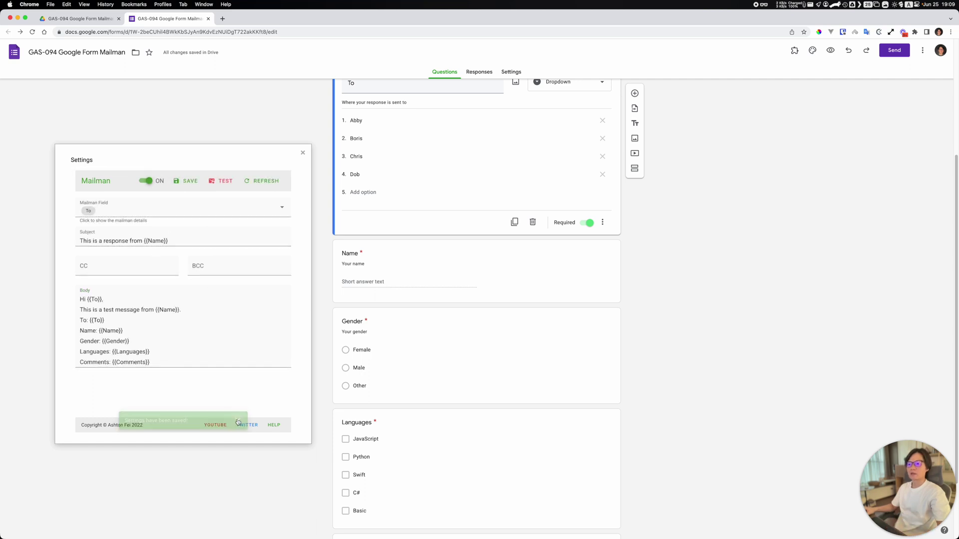
pyautogui.scroll(5, 829, 150)
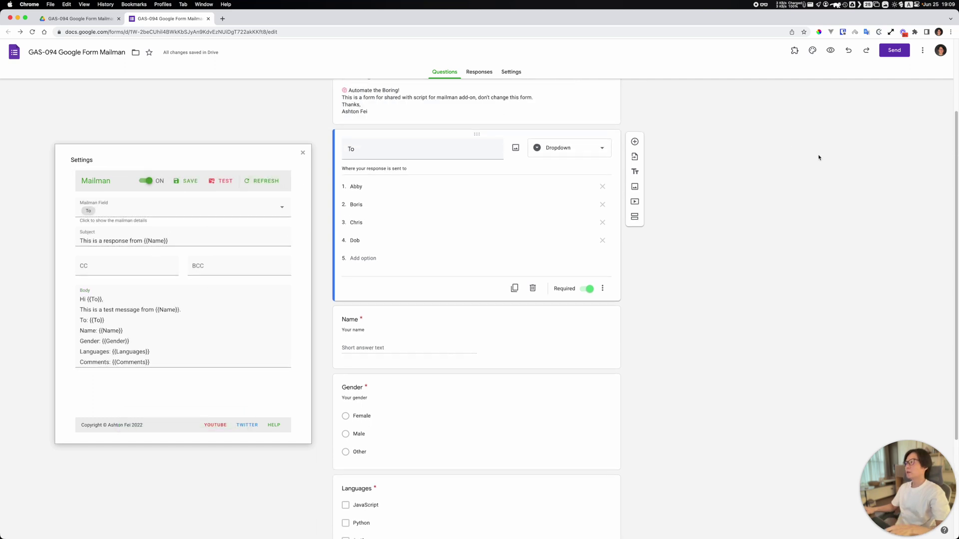
# Step: In the form preview, choose Abby as recipient, enter a test name, and pick Male
pyautogui.click(830, 52)
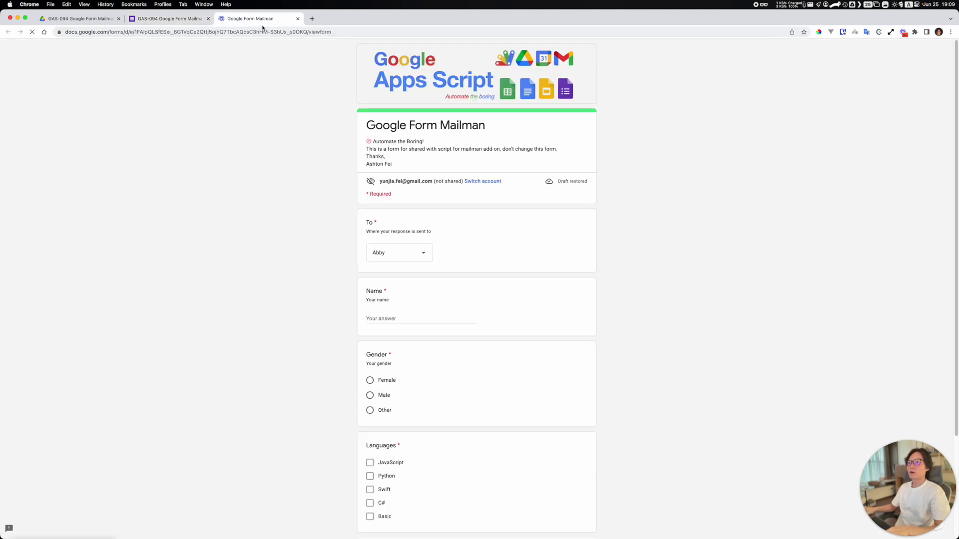
pyautogui.click(407, 251)
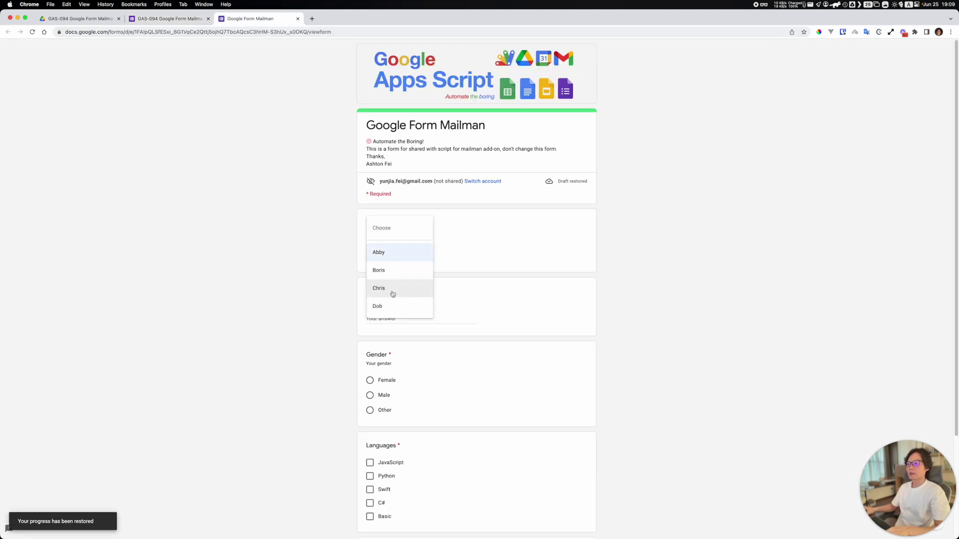
pyautogui.click(320, 230)
pyautogui.click(402, 317)
pyautogui.write('Ashton')
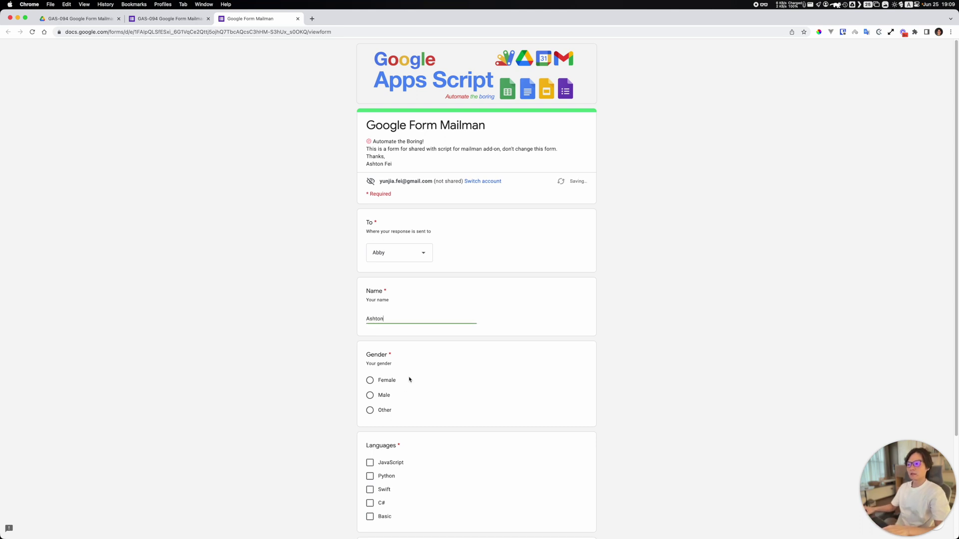
pyautogui.click(369, 396)
# Step: Tick JavaScript, Python, Swift, C# and Basic, comment 'No comments', submit, and return to the editor
pyautogui.scroll(-2, 385, 435)
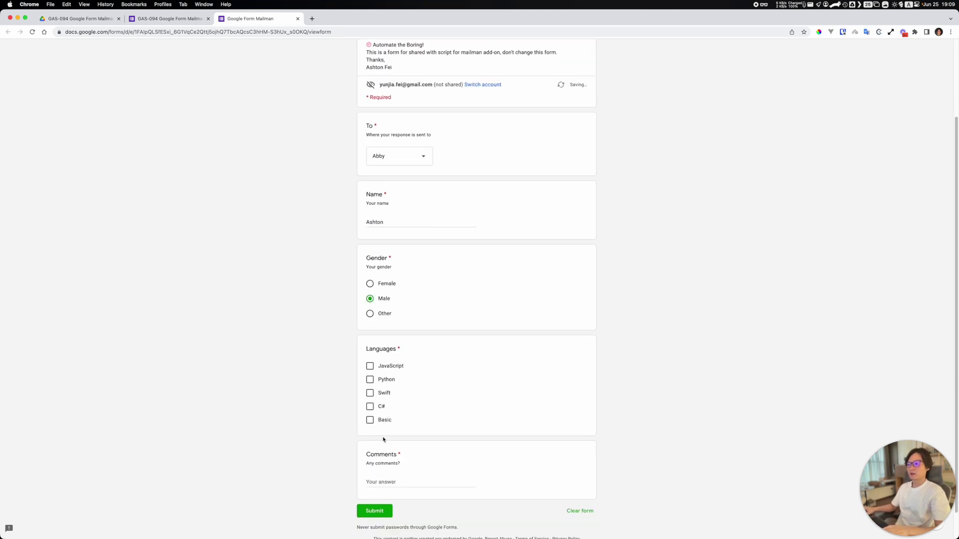
pyautogui.click(368, 367)
pyautogui.click(371, 380)
pyautogui.click(371, 394)
pyautogui.click(371, 407)
pyautogui.click(371, 421)
pyautogui.scroll(-1, 399, 452)
pyautogui.click(405, 452)
pyautogui.write('No comments')
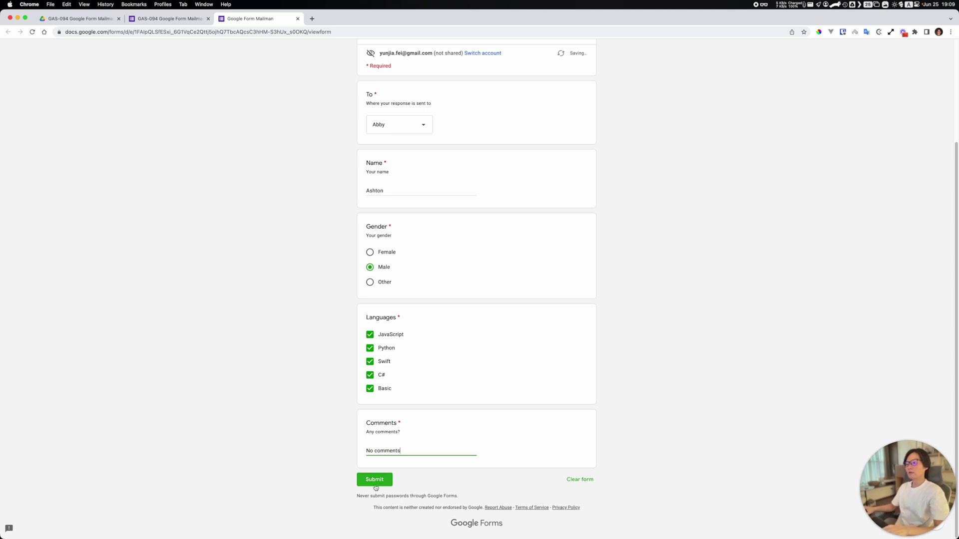
pyautogui.click(376, 480)
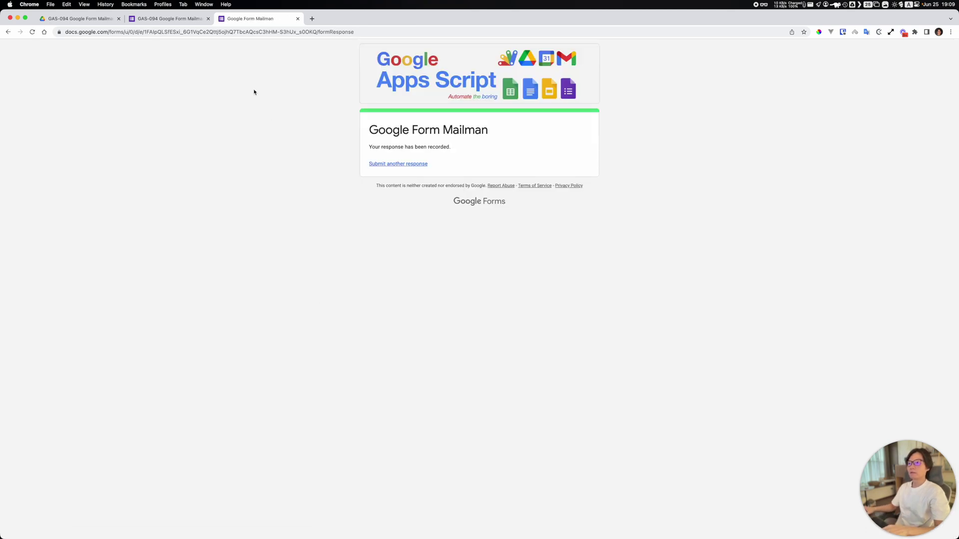
pyautogui.click(158, 20)
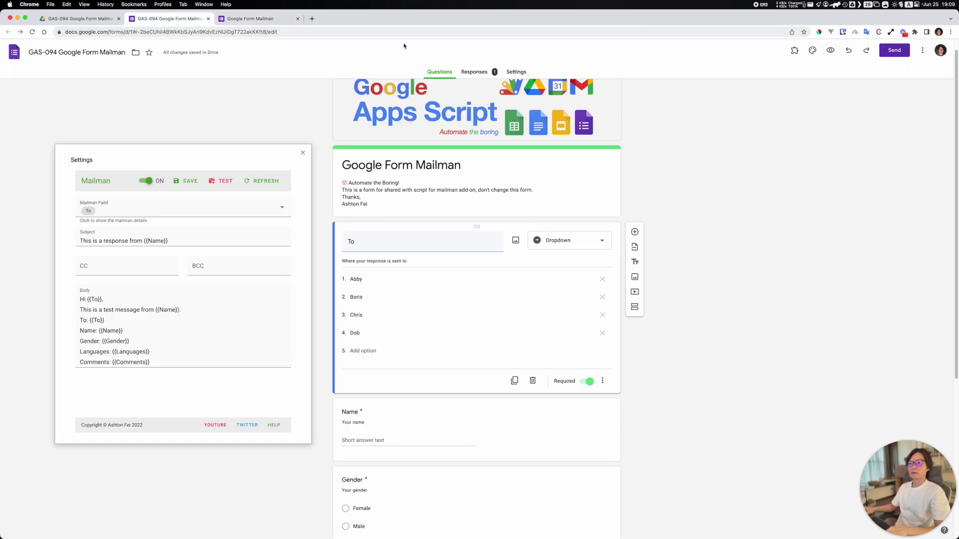
# Step: Open the new response email in Gmail and check its greeting to Abby
pyautogui.press('super+Tab')
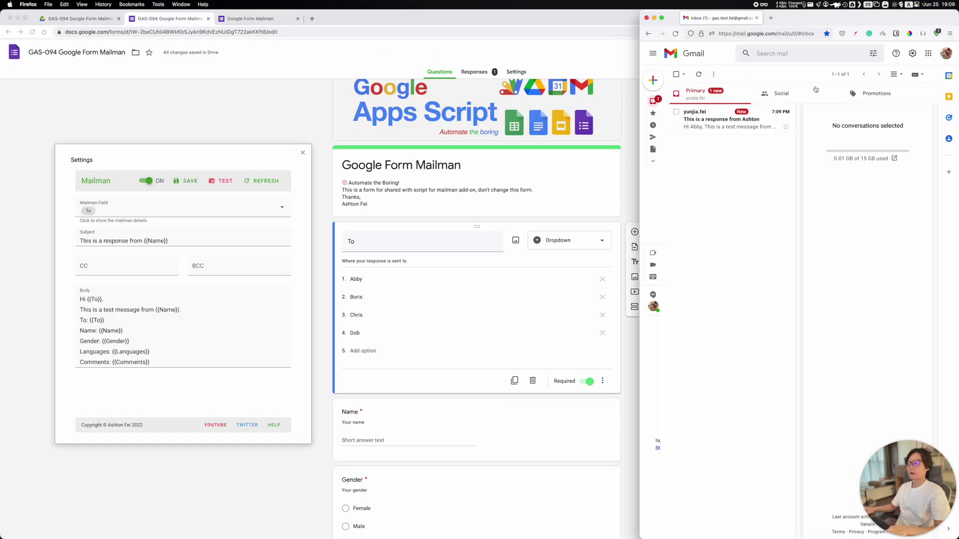
pyautogui.click(713, 124)
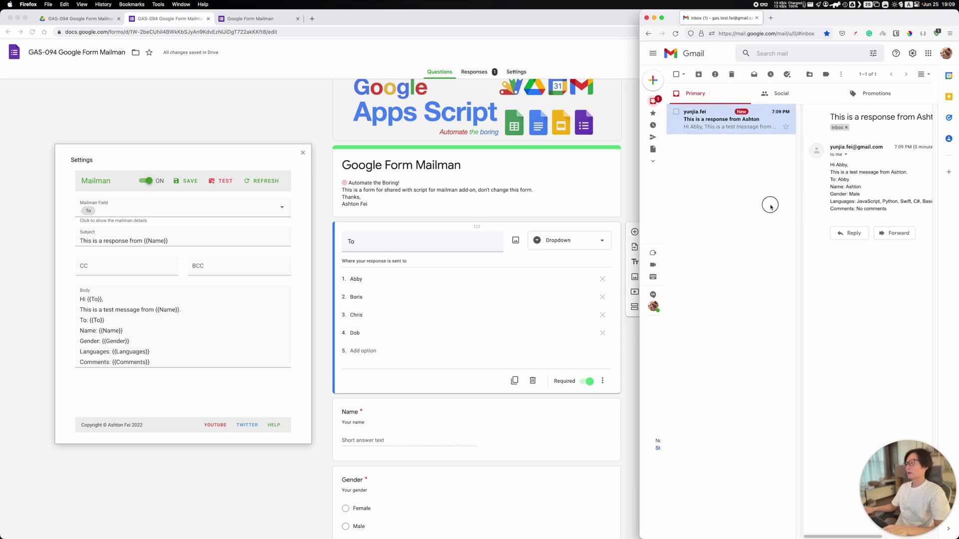
pyautogui.doubleClick(842, 165)
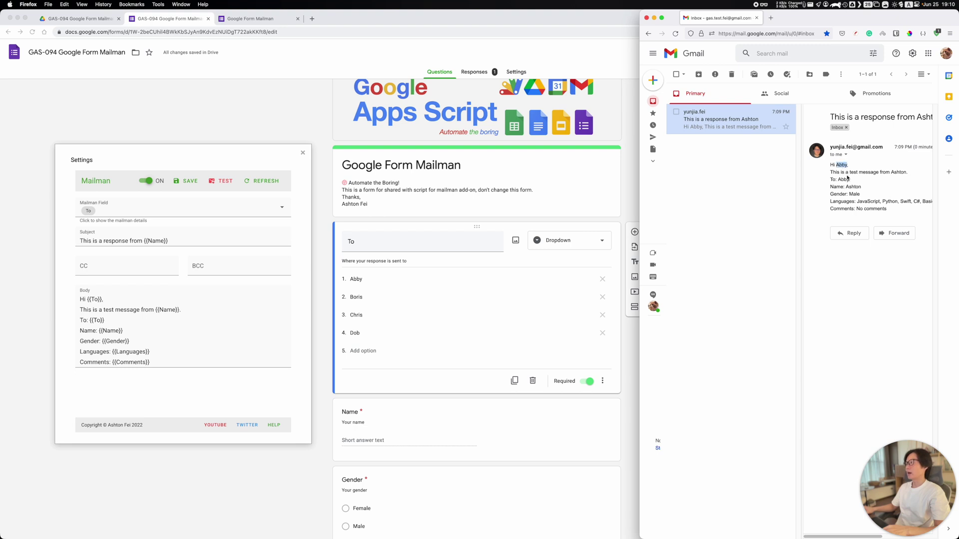
# Step: Place the form editor beside Gmail and compare the Mailman Body template
pyautogui.click(79, 159)
pyautogui.moveTo(74, 157); pyautogui.dragTo(435, 167)
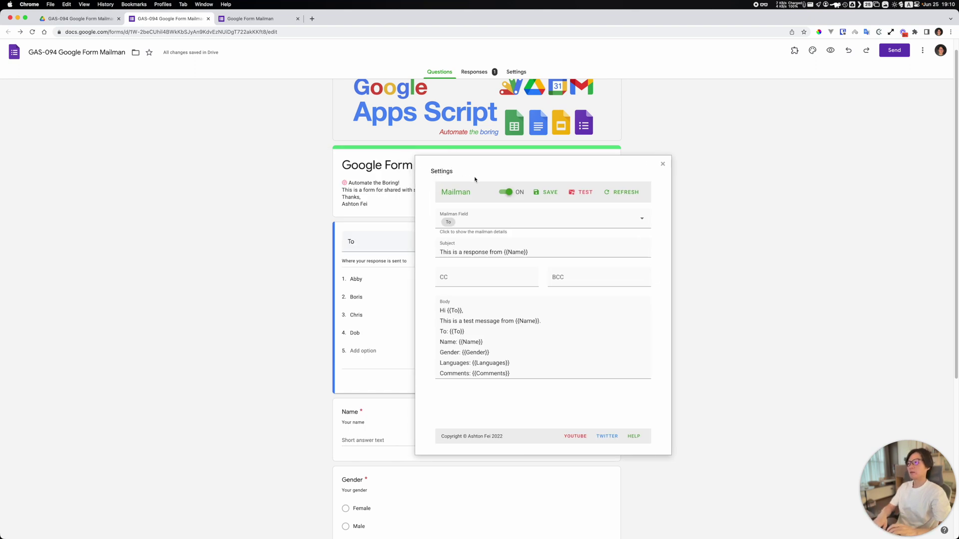
pyautogui.hotkey('ctrl', 'alt', 'e')
pyautogui.click(713, 270)
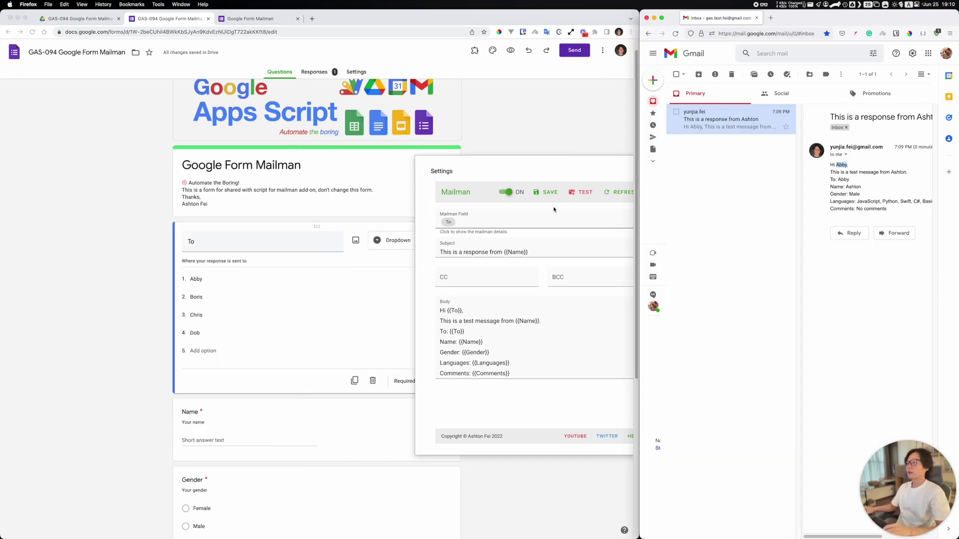
pyautogui.click(444, 172)
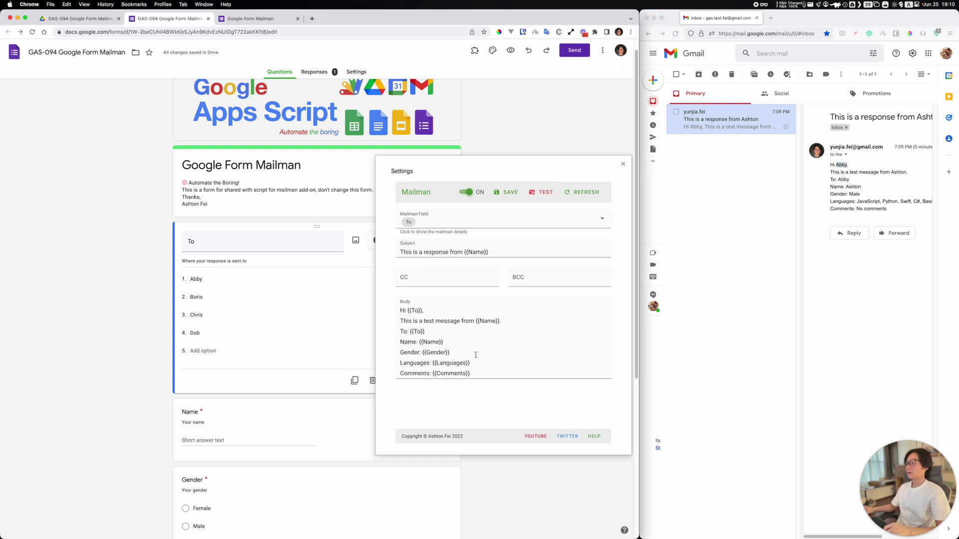
pyautogui.moveTo(475, 373); pyautogui.dragTo(398, 310)
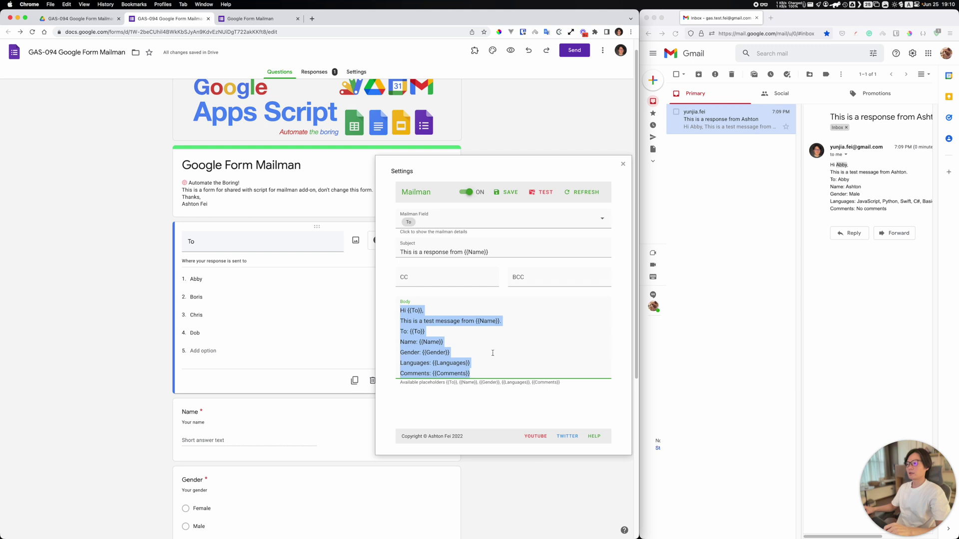
pyautogui.click(466, 350)
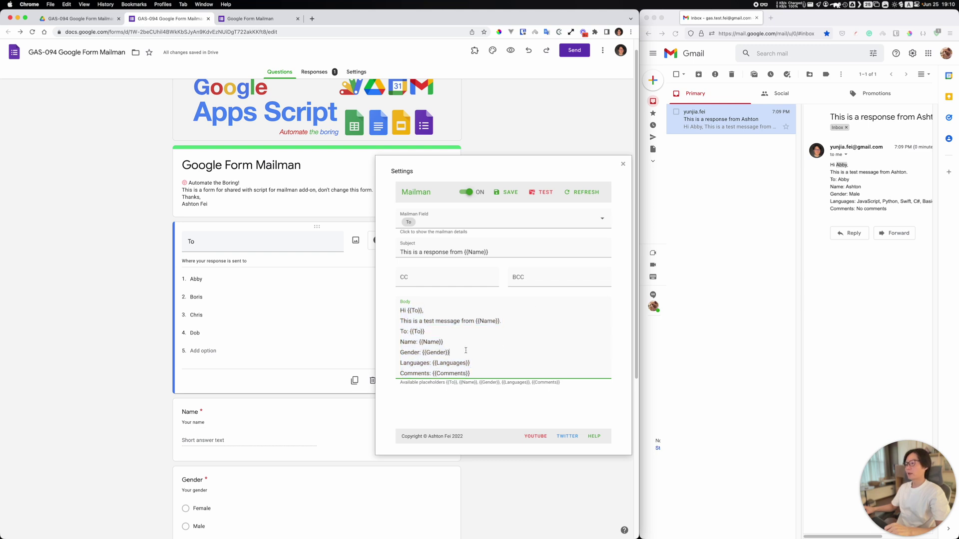
# Step: Expand the email's recipient details to confirm it reached the test inbox
pyautogui.click(859, 200)
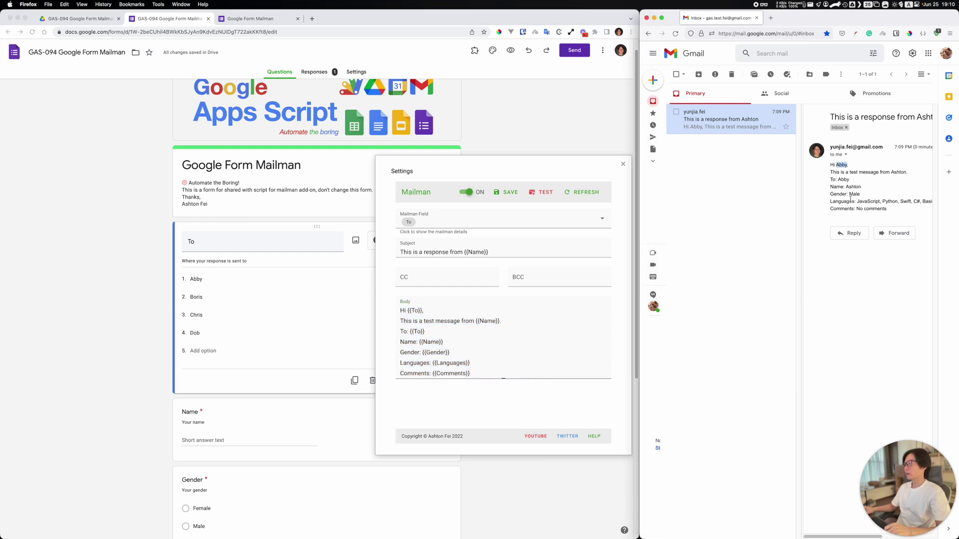
pyautogui.click(852, 180)
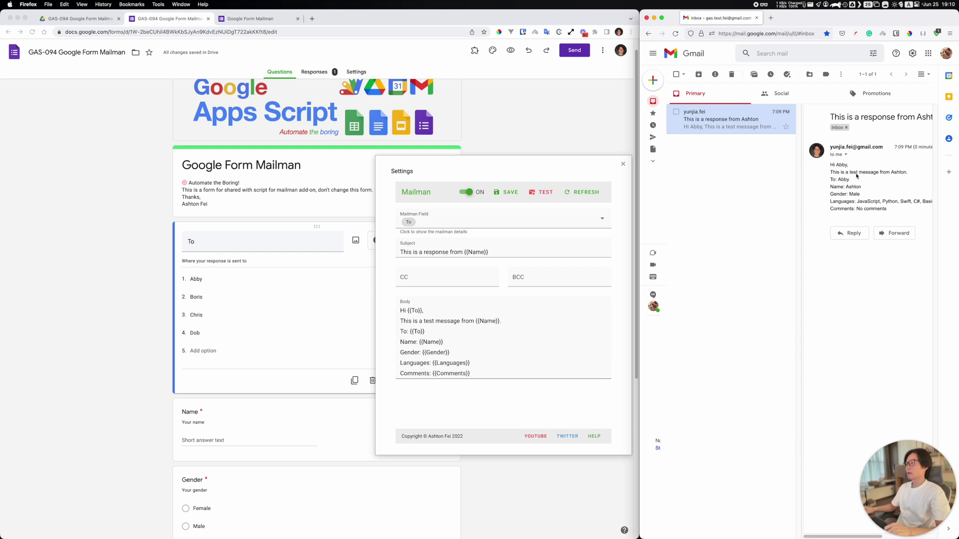
pyautogui.doubleClick(843, 165)
pyautogui.click(846, 155)
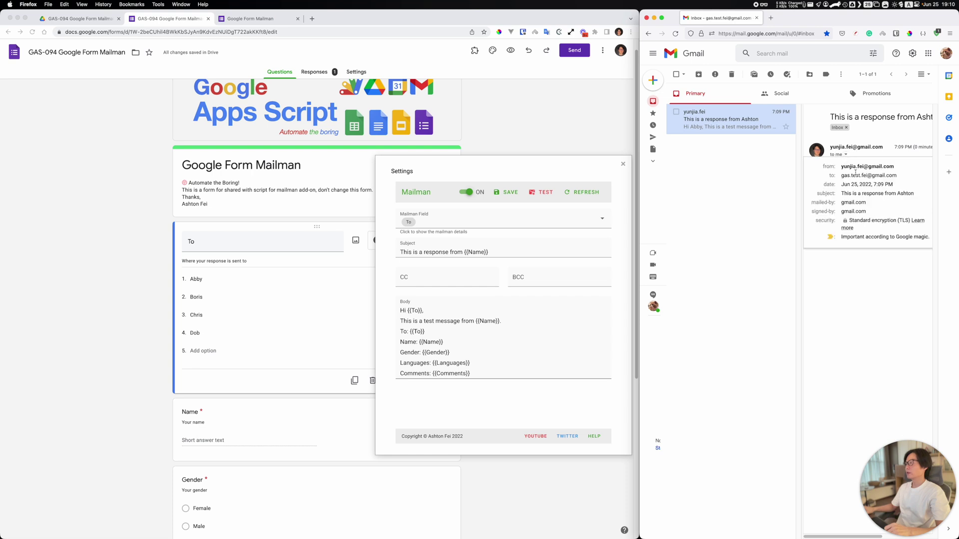
pyautogui.moveTo(842, 175); pyautogui.dragTo(898, 180)
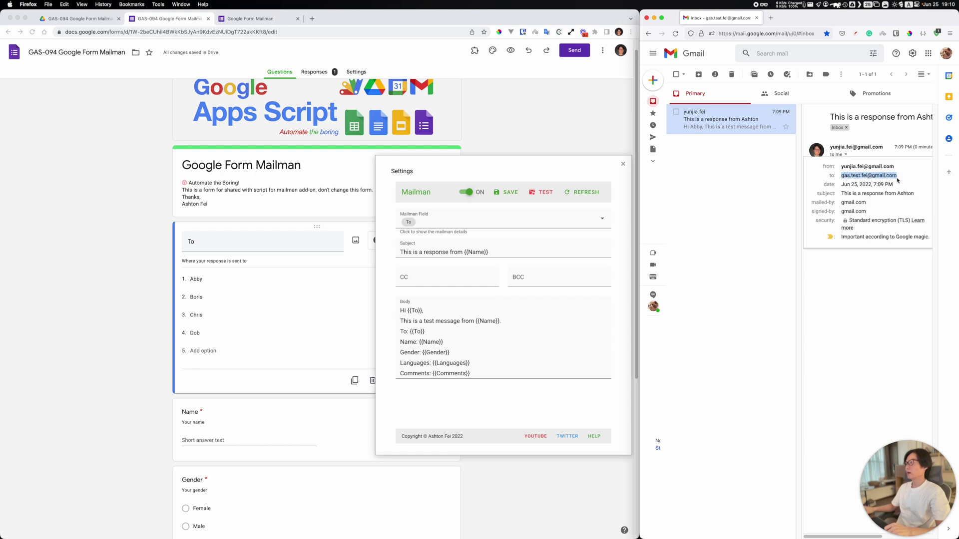
pyautogui.click(863, 319)
pyautogui.click(544, 284)
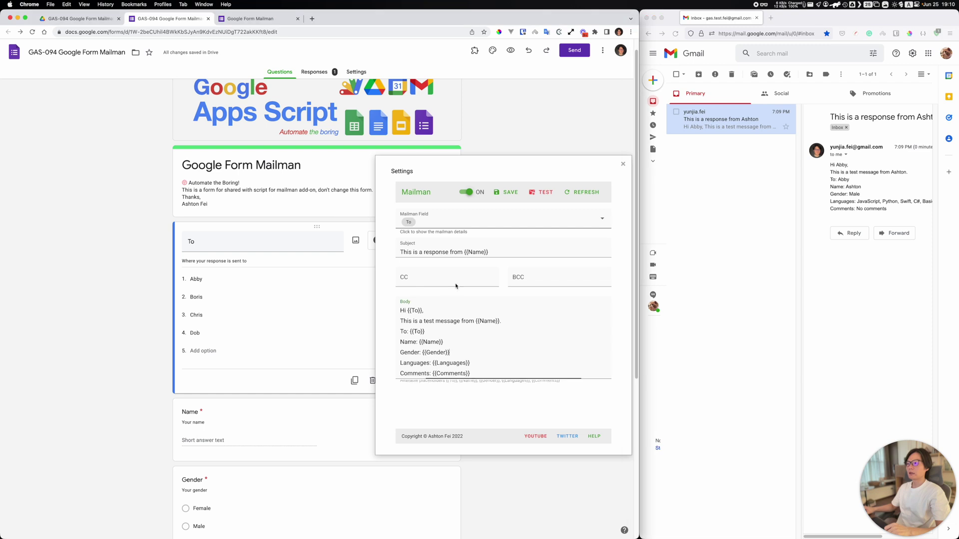
pyautogui.click(846, 156)
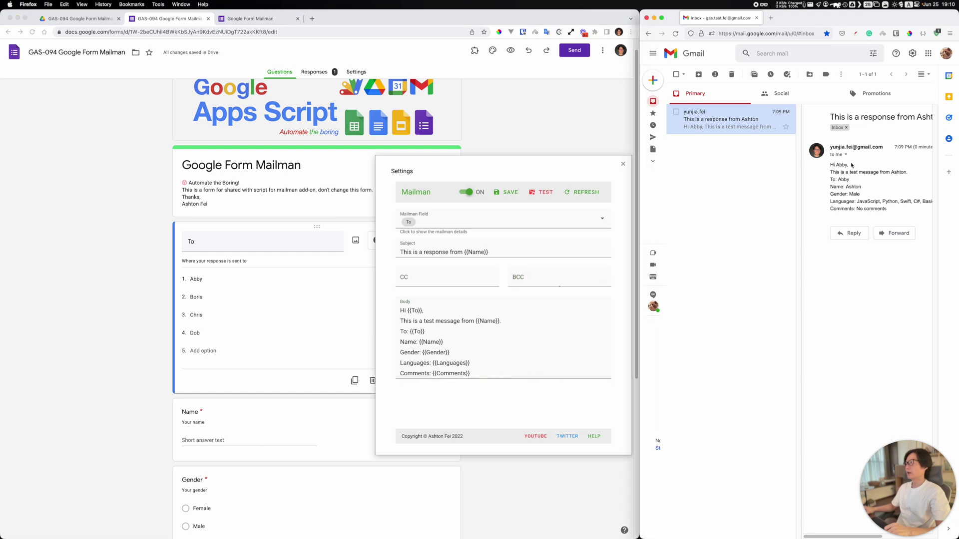
pyautogui.click(846, 155)
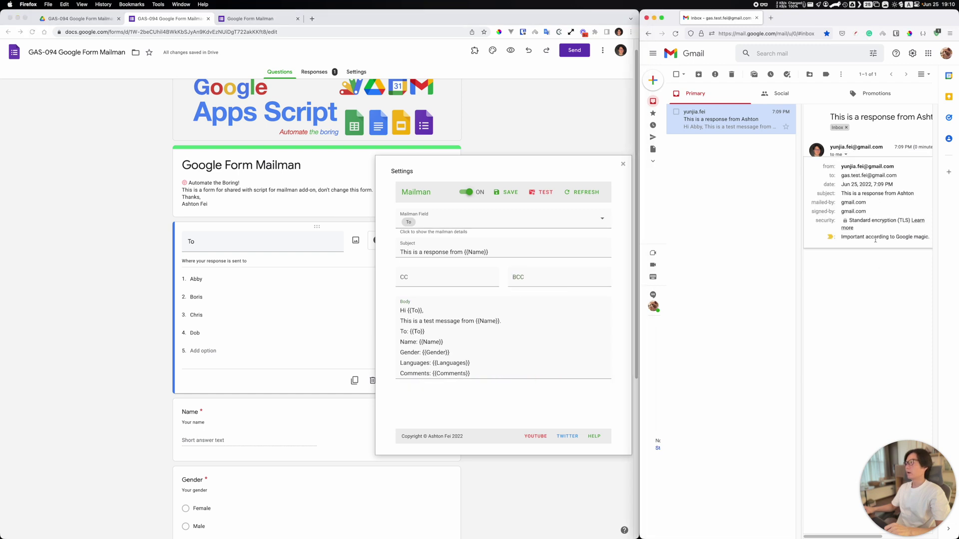
pyautogui.click(873, 289)
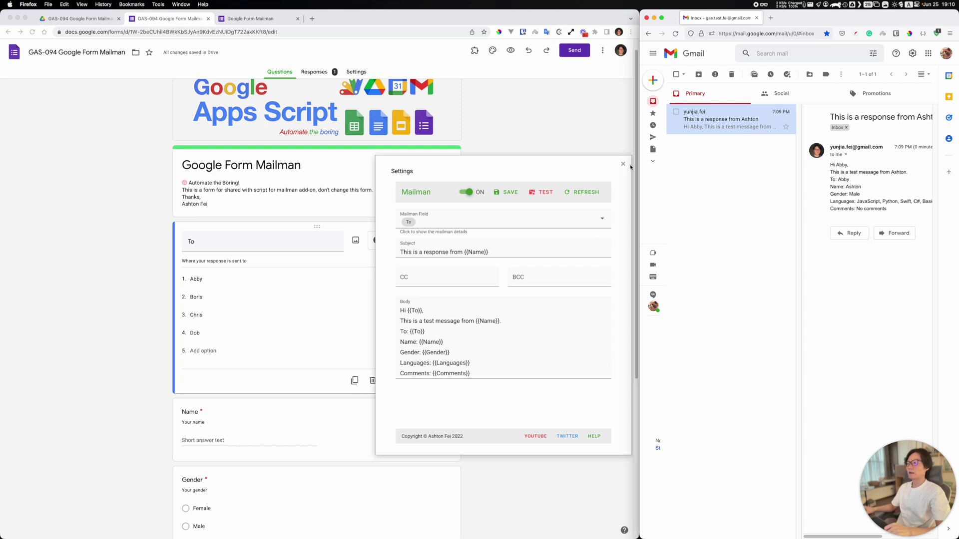
# Step: Look over the Body template text in the Mailman settings again
pyautogui.click(397, 173)
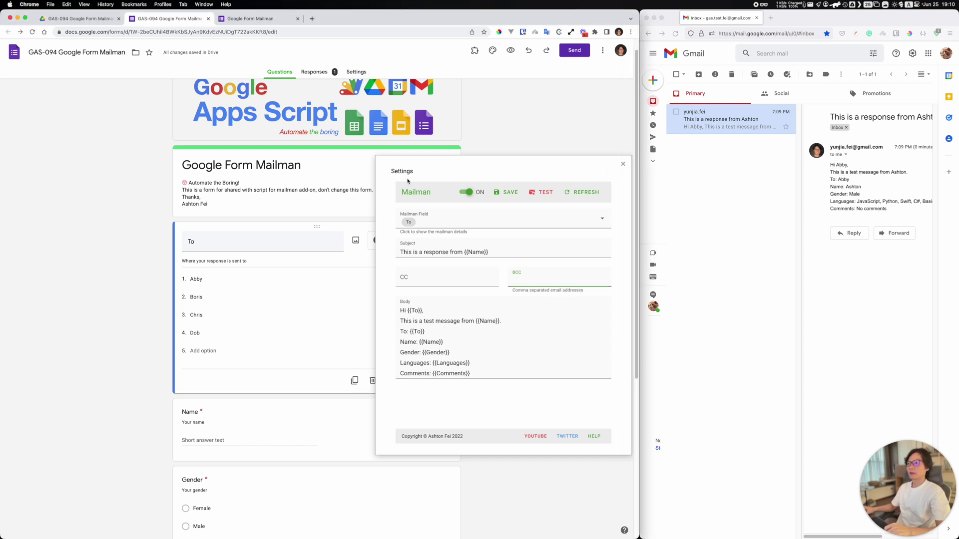
pyautogui.click(484, 371)
pyautogui.moveTo(485, 373); pyautogui.dragTo(381, 300)
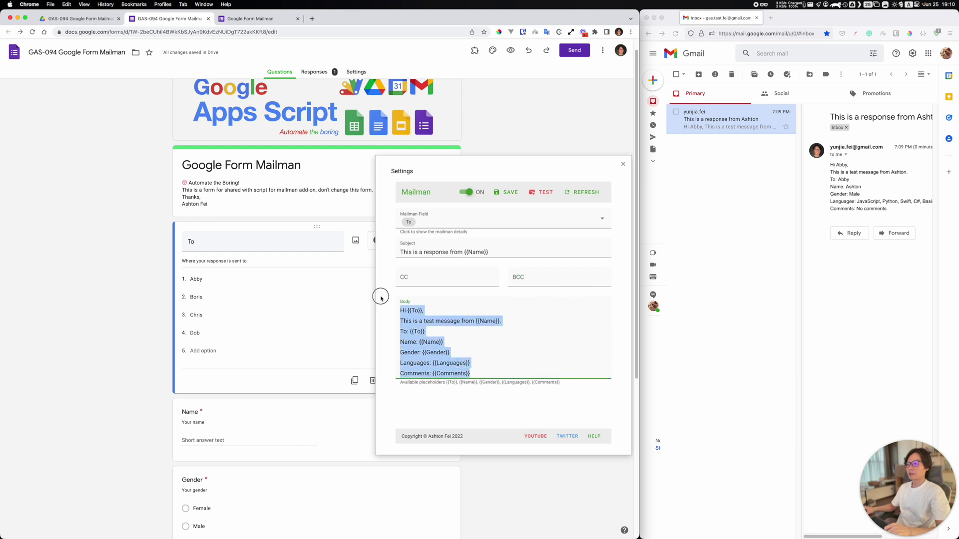
pyautogui.click(488, 366)
pyautogui.moveTo(482, 375); pyautogui.dragTo(394, 315)
pyautogui.click(489, 367)
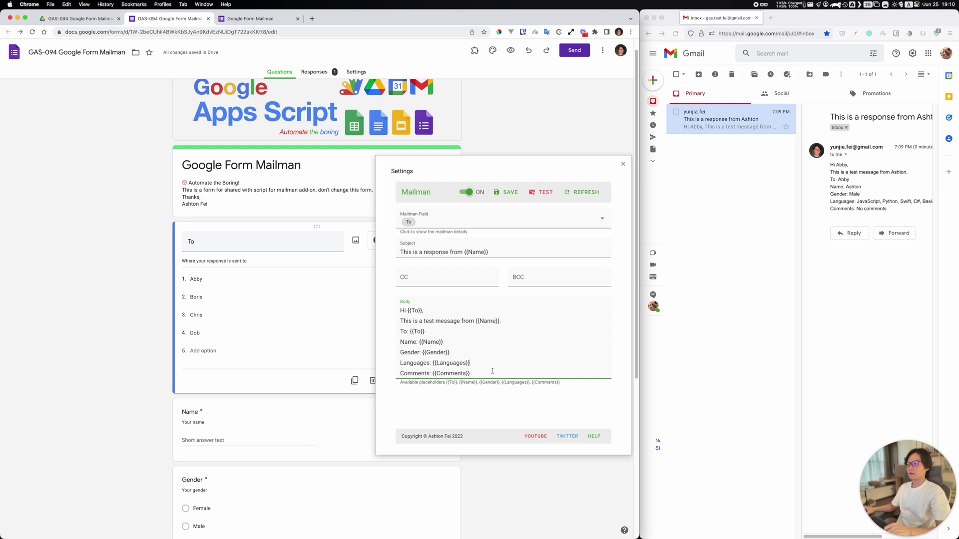
pyautogui.moveTo(477, 374); pyautogui.dragTo(385, 305)
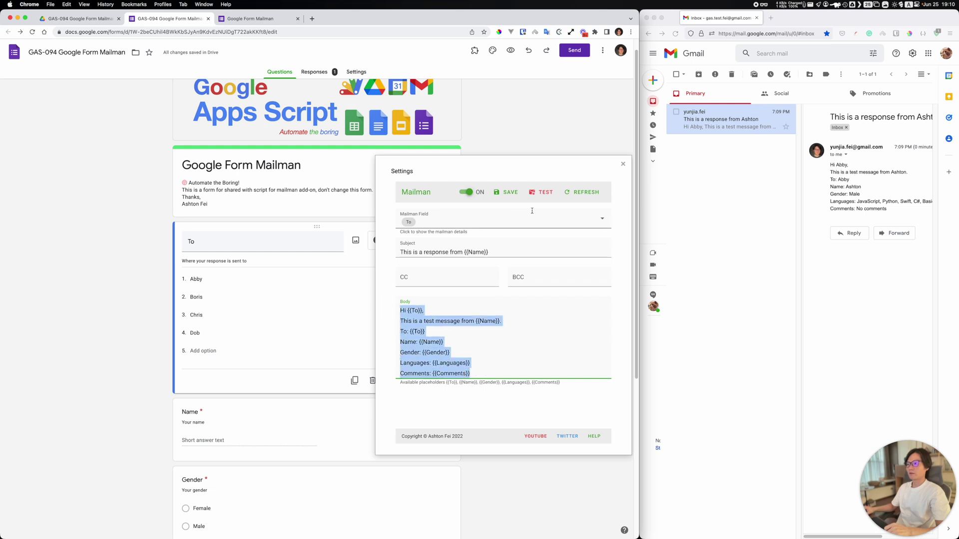
# Step: Close the Mailman settings panel and the leftover form response tab
pyautogui.moveTo(405, 174); pyautogui.dragTo(355, 181)
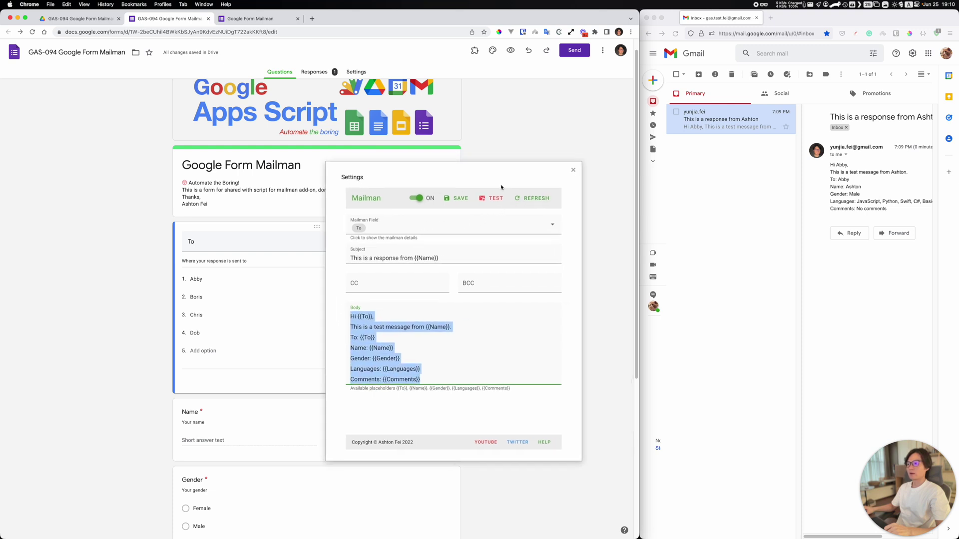
pyautogui.click(573, 170)
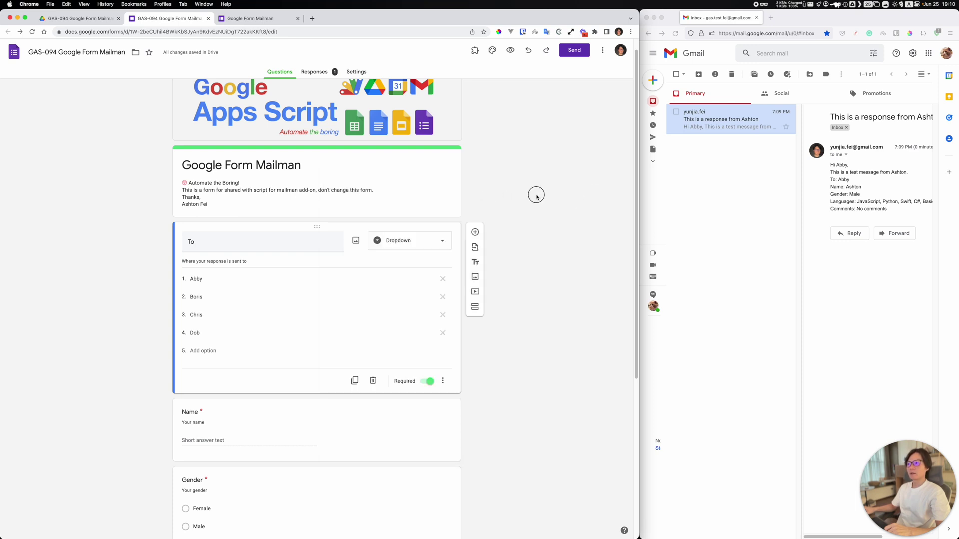
pyautogui.middleClick(258, 20)
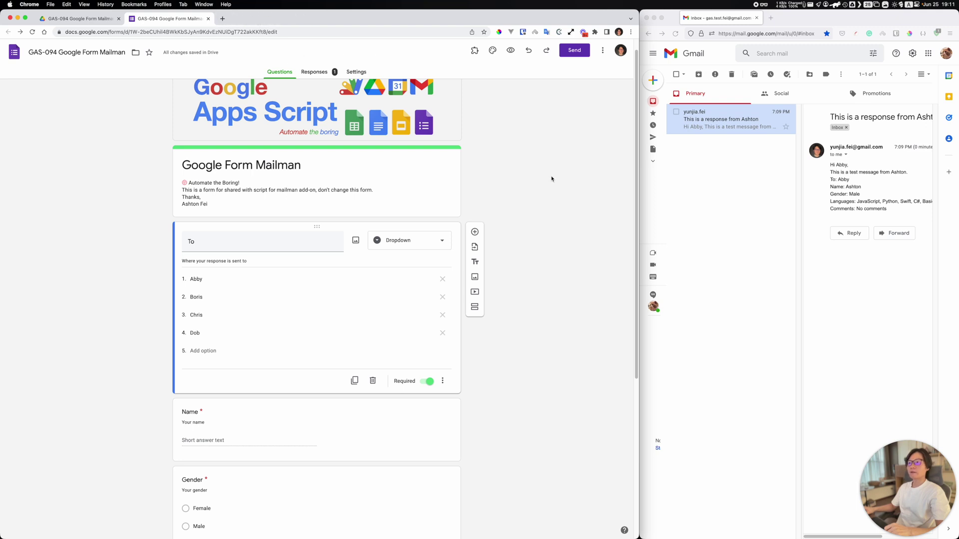
# Step: Check the form's sharing settings from the More menu, then close them
pyautogui.click(603, 50)
pyautogui.click(595, 156)
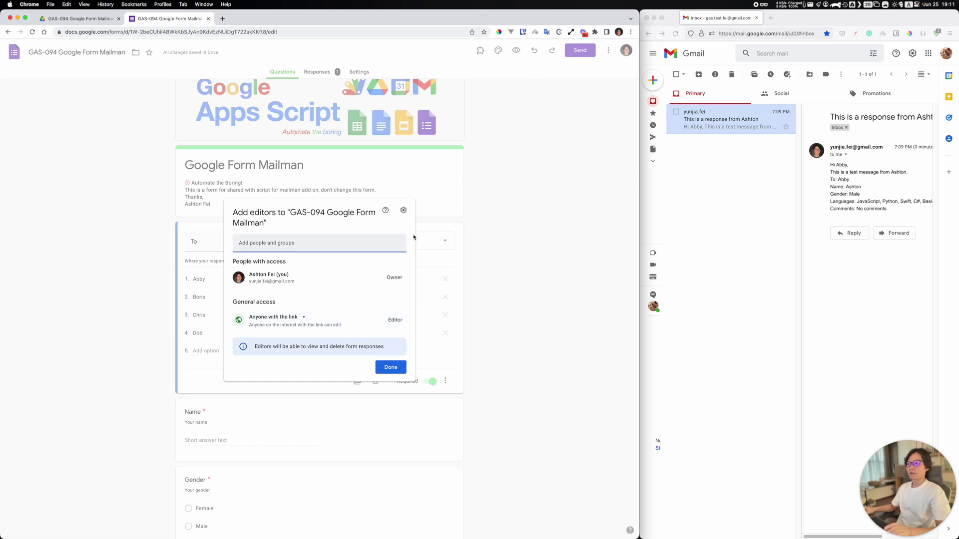
pyautogui.click(391, 367)
# Step: Reopen the form's More actions menu
pyautogui.click(602, 50)
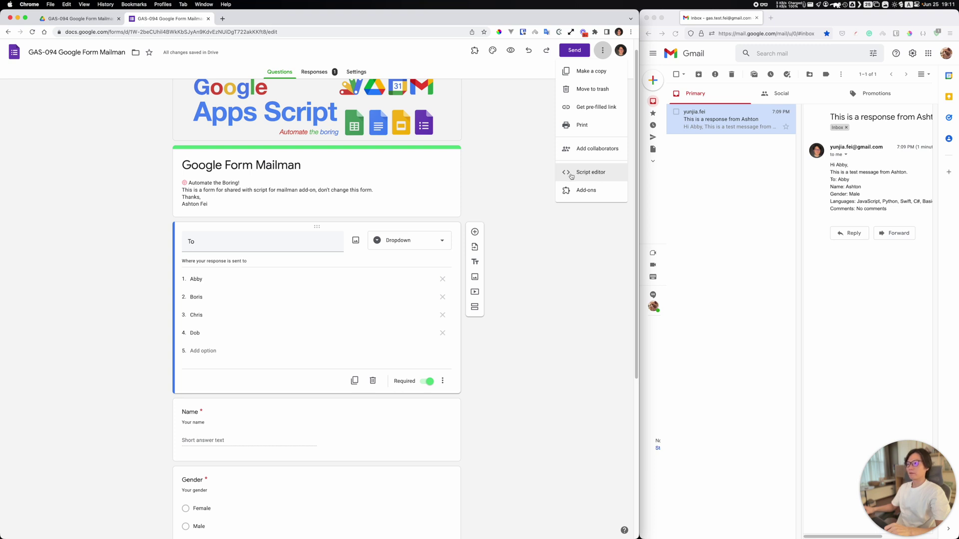
pyautogui.click(505, 129)
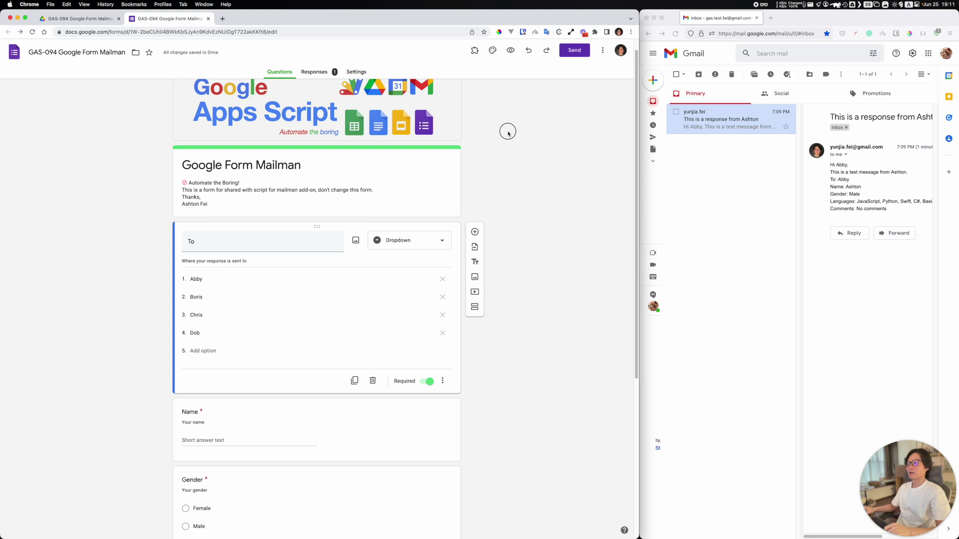
pyautogui.click(602, 49)
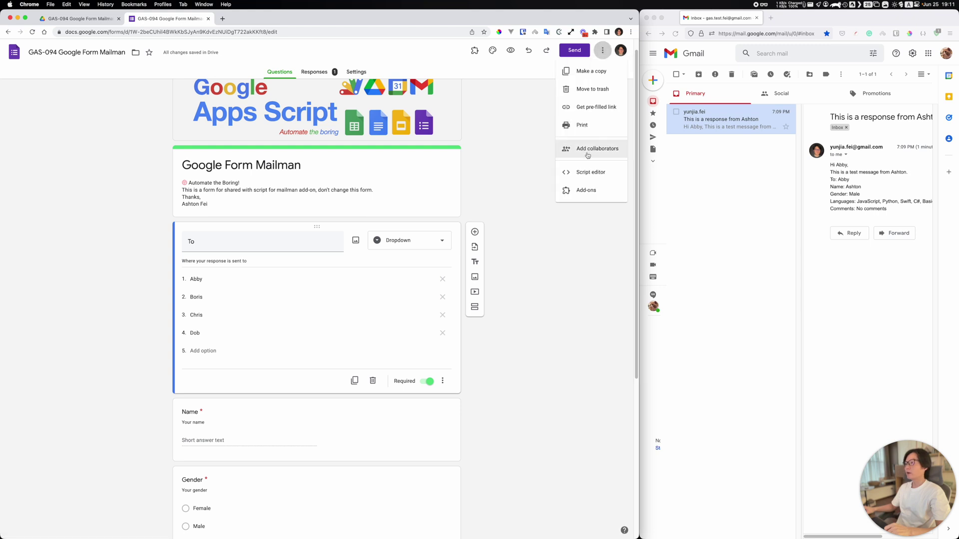
# Step: Copy the form as 'Copy of GAS-094 Google Form Mailman' and close the original's tab
pyautogui.click(589, 77)
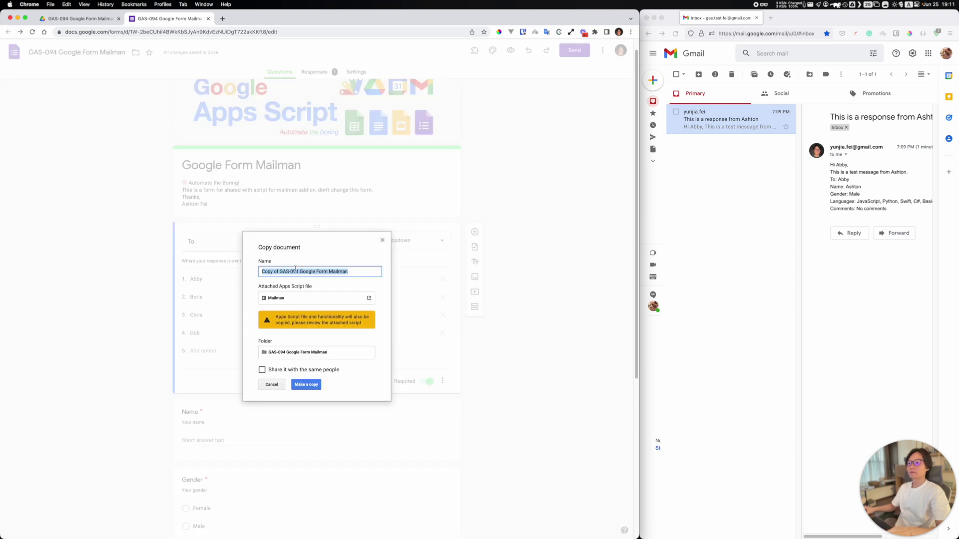
pyautogui.click(298, 272)
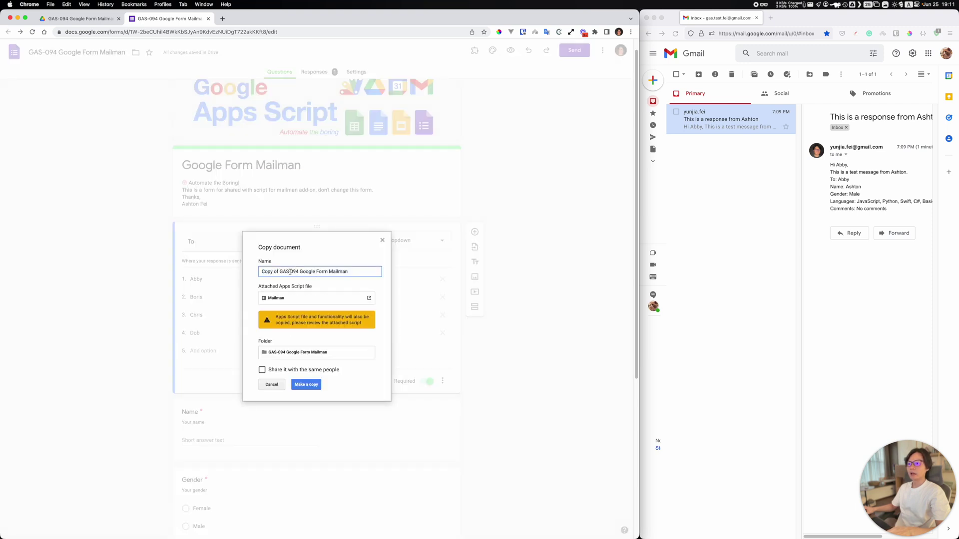
pyautogui.moveTo(278, 272); pyautogui.dragTo(242, 270)
pyautogui.click(306, 385)
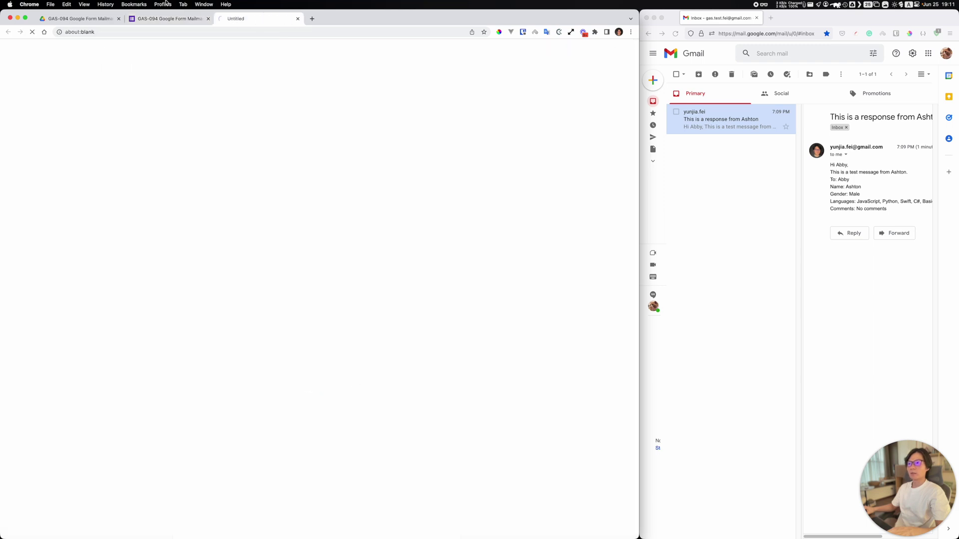
pyautogui.middleClick(94, 21)
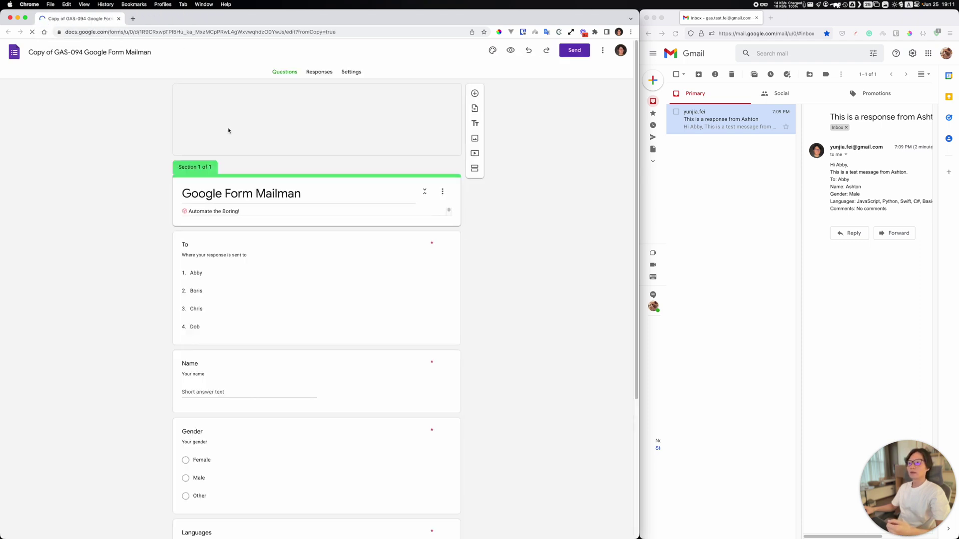
# Step: Scroll through the copied form's questions and select the To question card
pyautogui.scroll(-5, 509, 205)
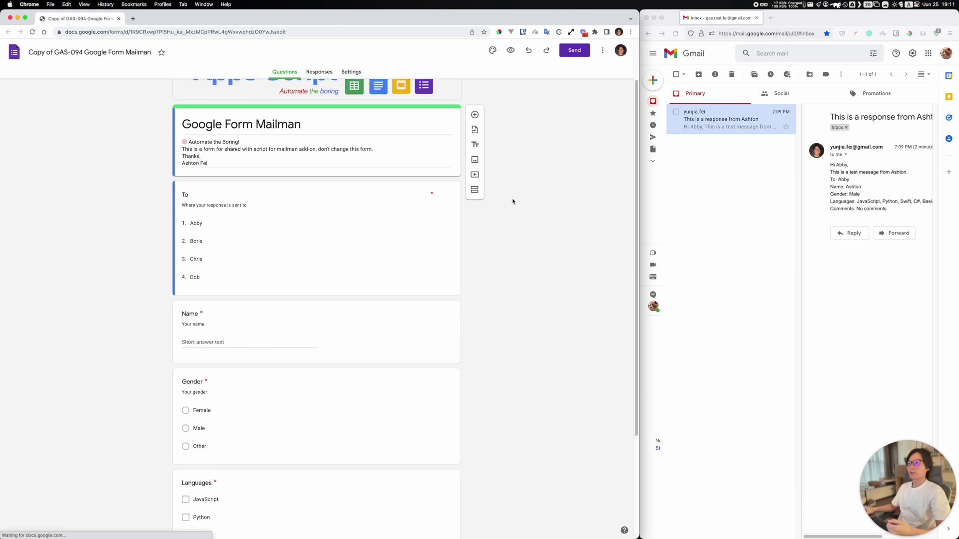
pyautogui.scroll(5, 512, 201)
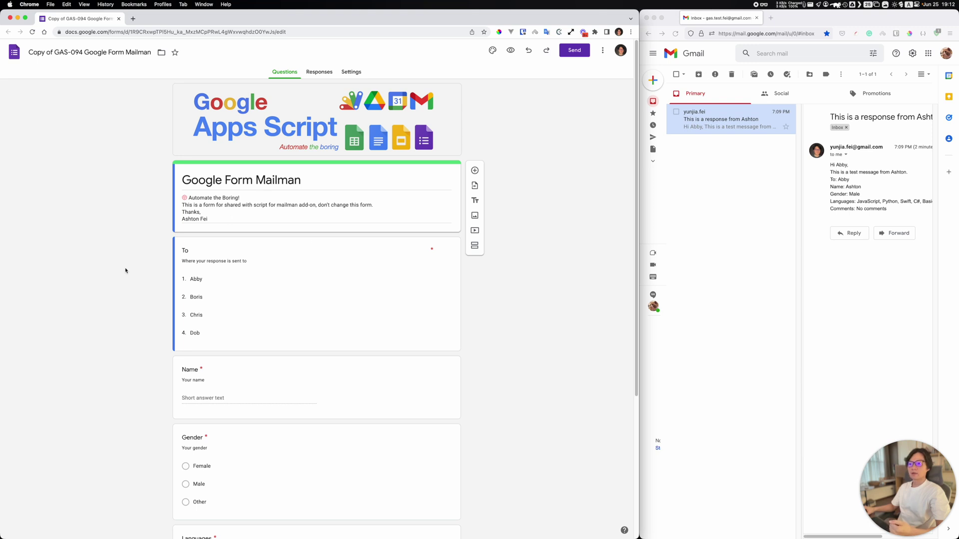
pyautogui.scroll(-3, 301, 230)
pyautogui.scroll(-4, 219, 319)
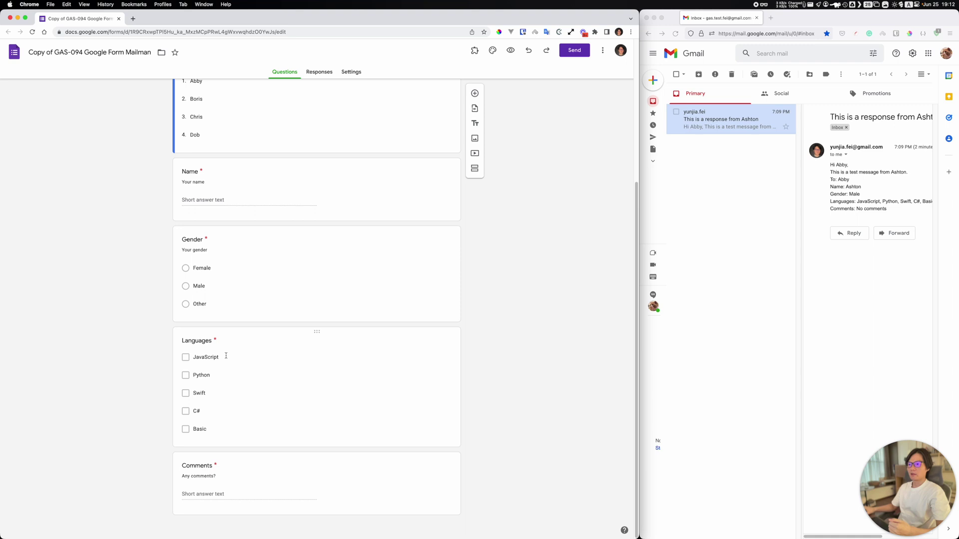
pyautogui.scroll(4, 240, 340)
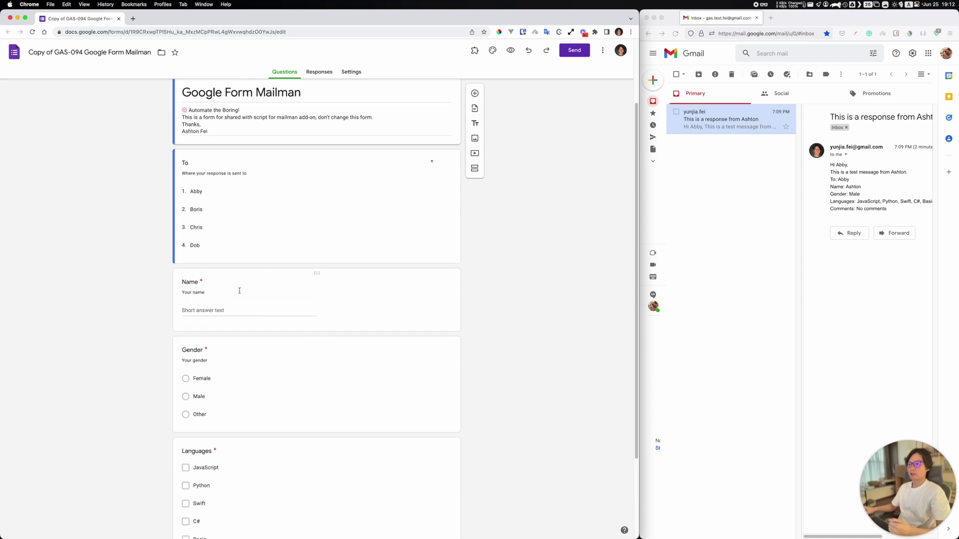
pyautogui.scroll(-4, 408, 320)
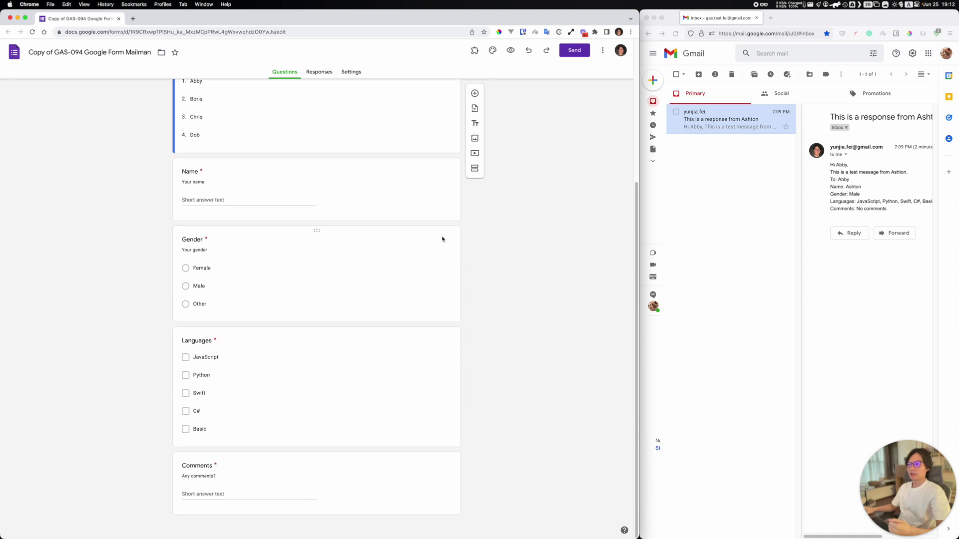
pyautogui.scroll(8, 290, 255)
pyautogui.click(293, 241)
pyautogui.click(249, 229)
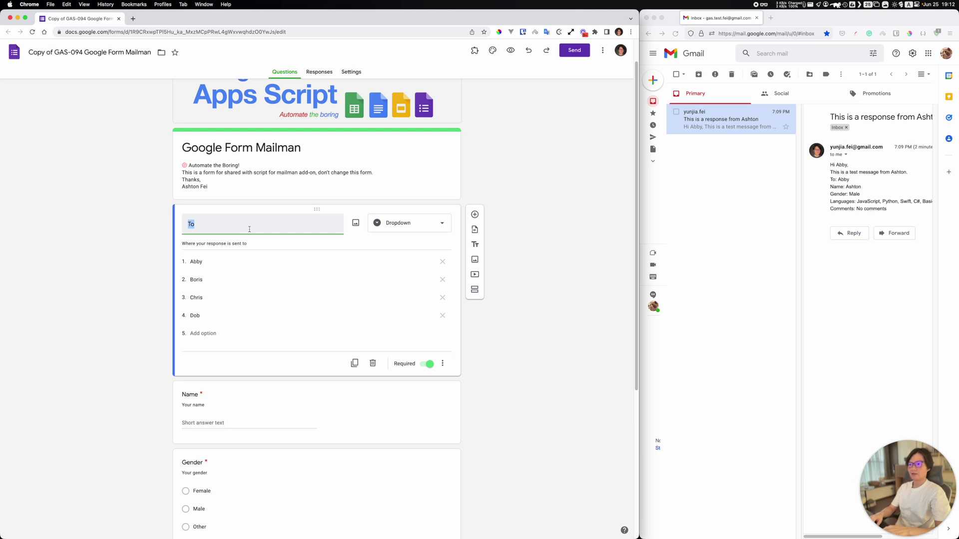
# Step: Change the To question's type from dropdown to Checkboxes
pyautogui.click(133, 263)
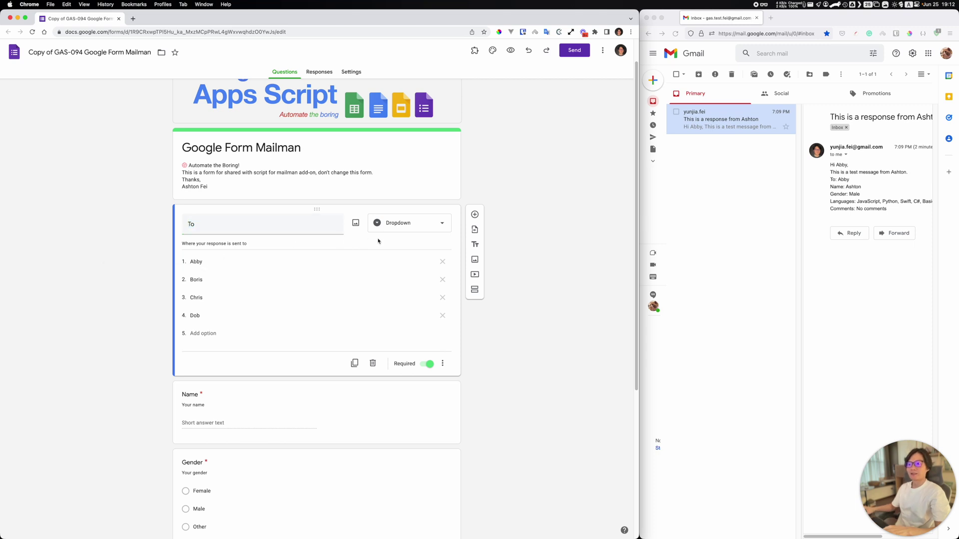
pyautogui.click(420, 224)
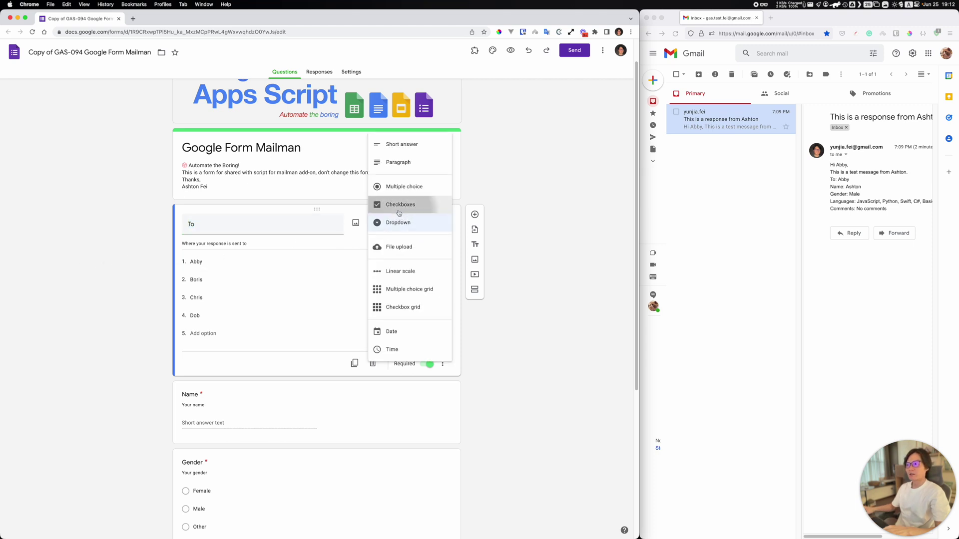
pyautogui.click(400, 213)
pyautogui.click(400, 222)
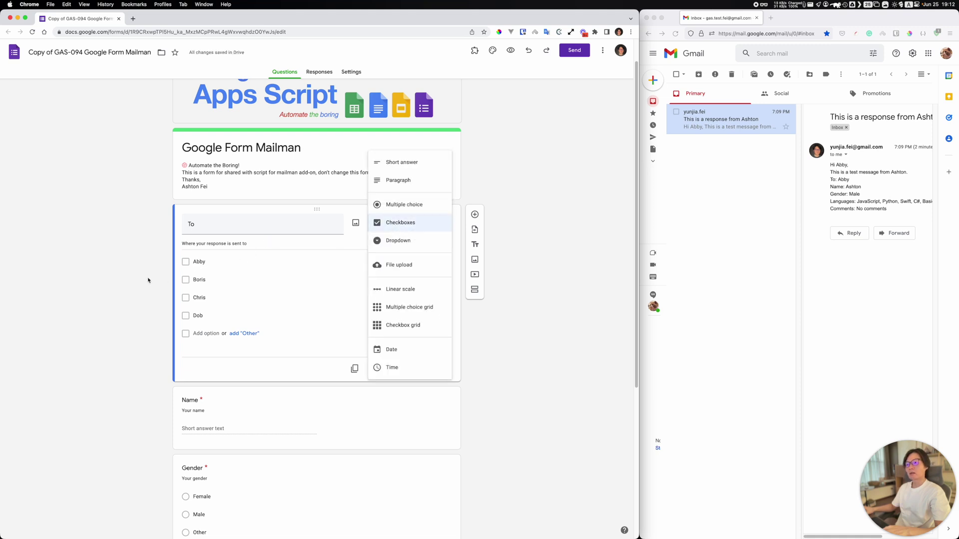
pyautogui.click(196, 259)
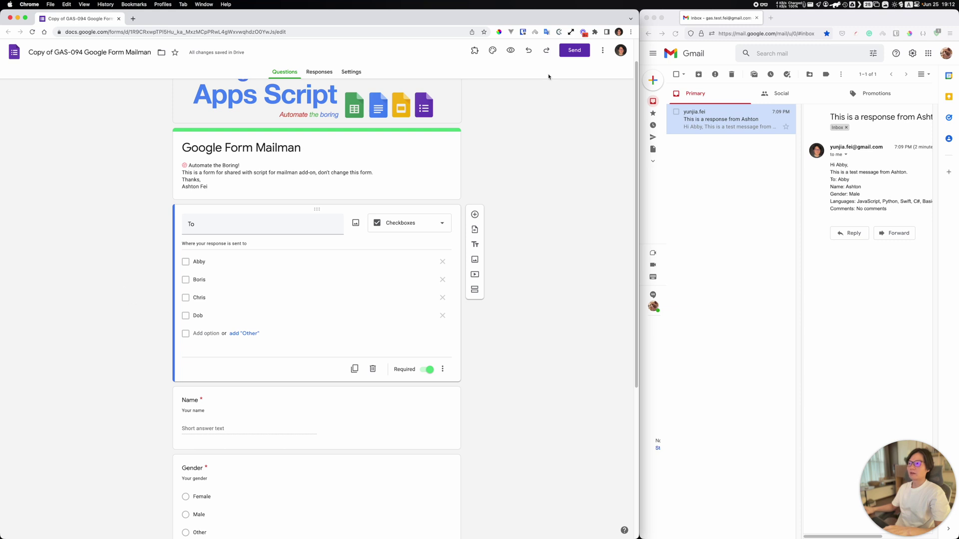
# Step: Open Add-ons > Mailman > Settings on the copied form
pyautogui.click(475, 51)
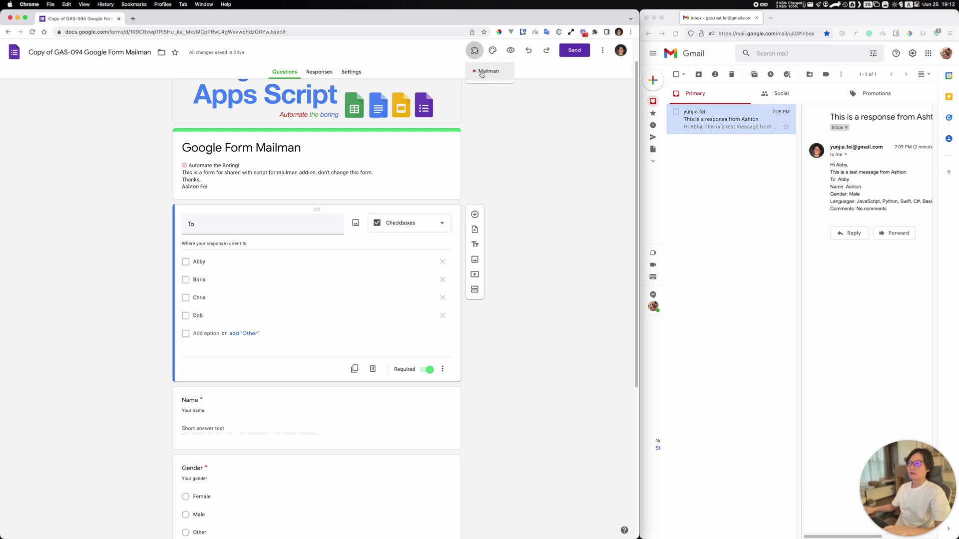
pyautogui.click(490, 100)
pyautogui.click(475, 51)
pyautogui.click(504, 116)
pyautogui.click(474, 50)
pyautogui.click(490, 72)
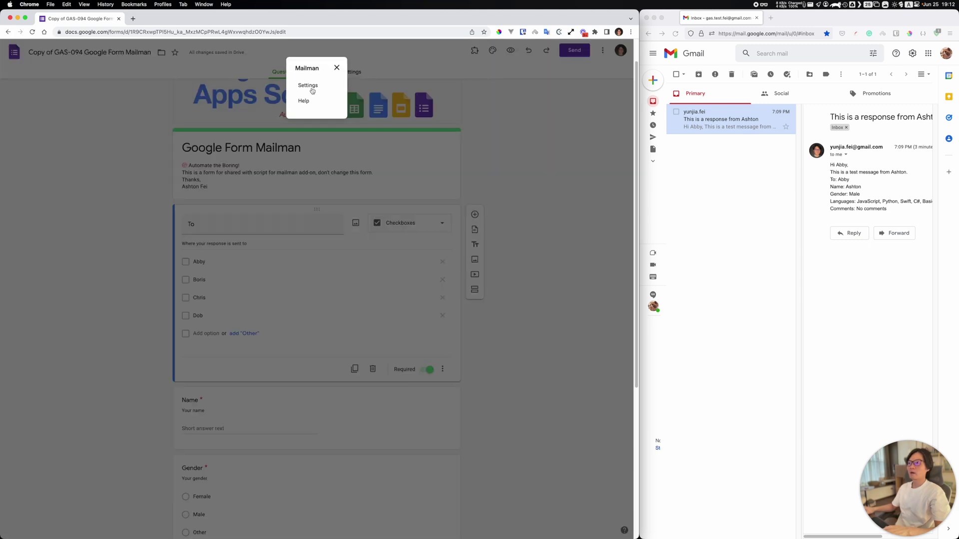
pyautogui.click(309, 86)
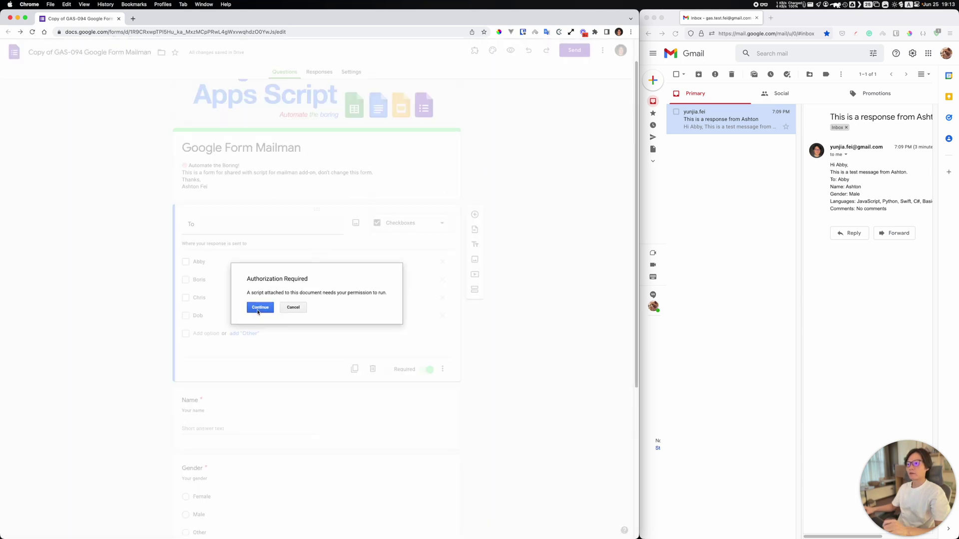
# Step: Authorize Mailman with the owner's Google account, past the unverified-app warning, and Allow
pyautogui.click(259, 307)
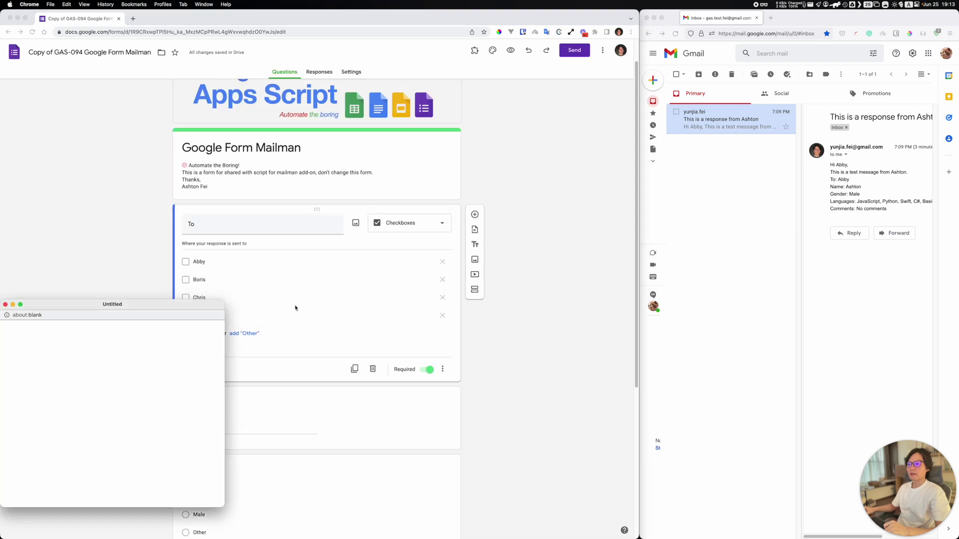
pyautogui.moveTo(139, 307); pyautogui.dragTo(430, 195)
pyautogui.moveTo(343, 183); pyautogui.dragTo(355, 181)
pyautogui.click(430, 272)
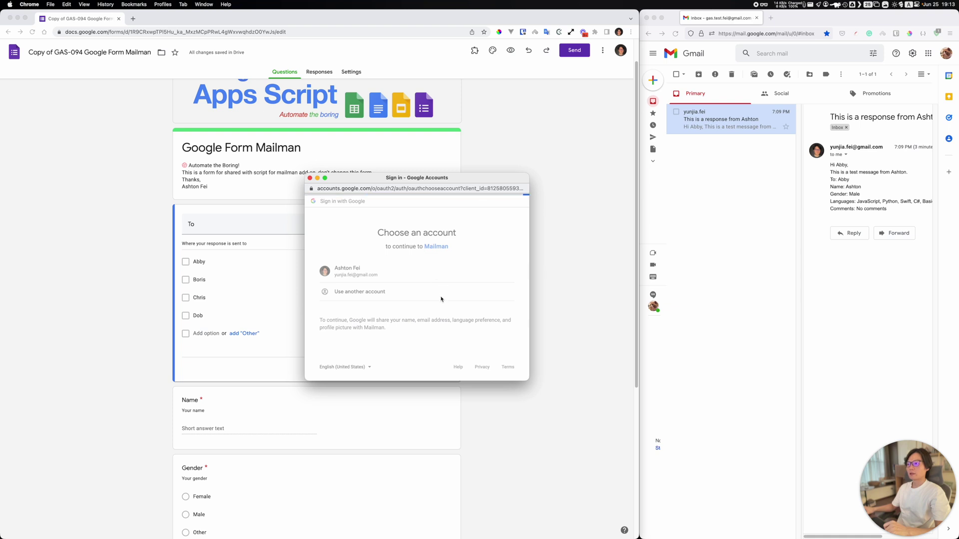
pyautogui.click(329, 316)
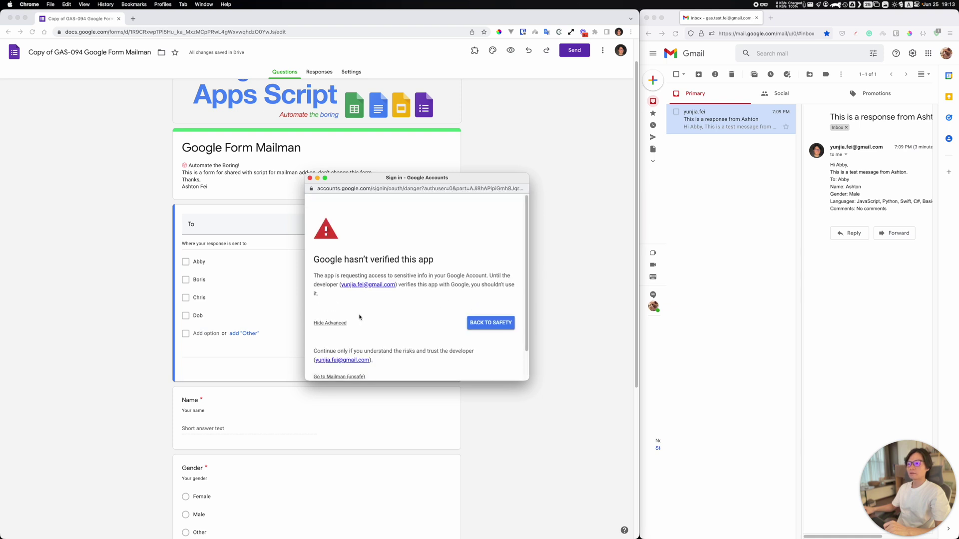
pyautogui.scroll(-2, 344, 325)
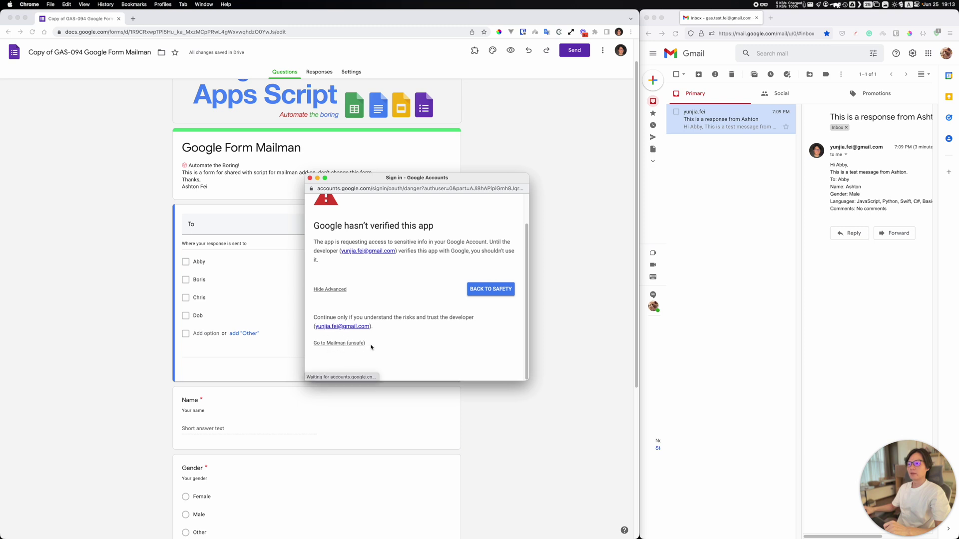
pyautogui.click(357, 344)
pyautogui.scroll(-5, 393, 328)
pyautogui.scroll(-2, 393, 327)
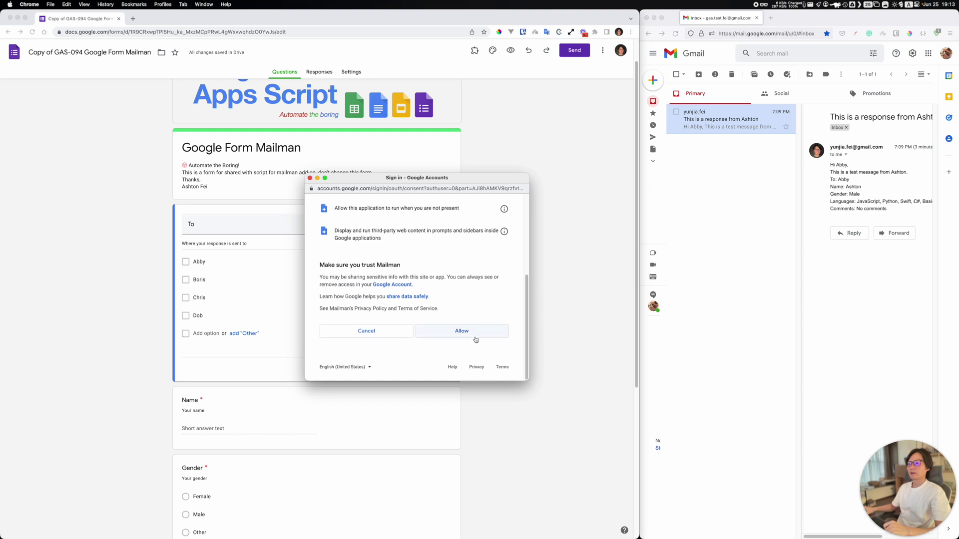
pyautogui.click(475, 334)
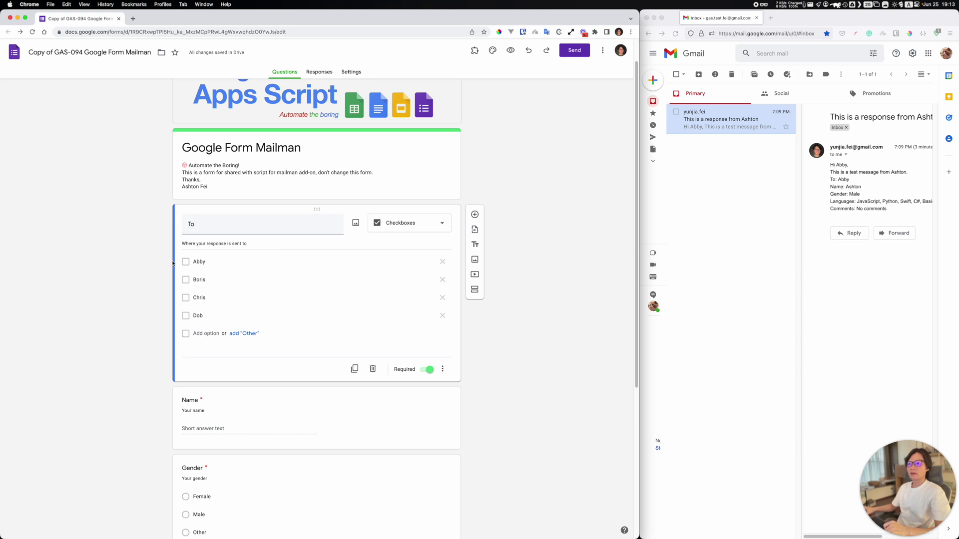
# Step: Open Mailman's settings from Add-ons and move the panel aside
pyautogui.click(474, 50)
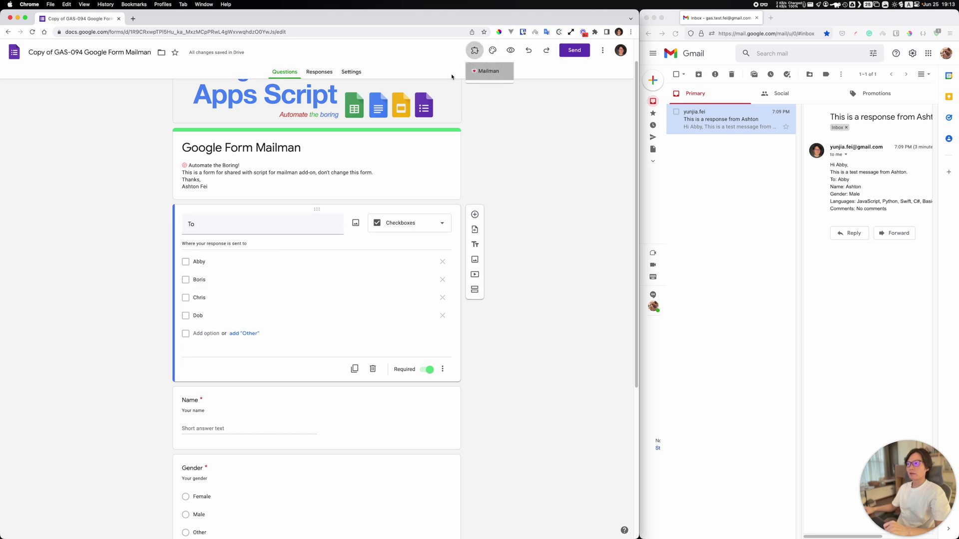
pyautogui.click(487, 71)
pyautogui.click(312, 86)
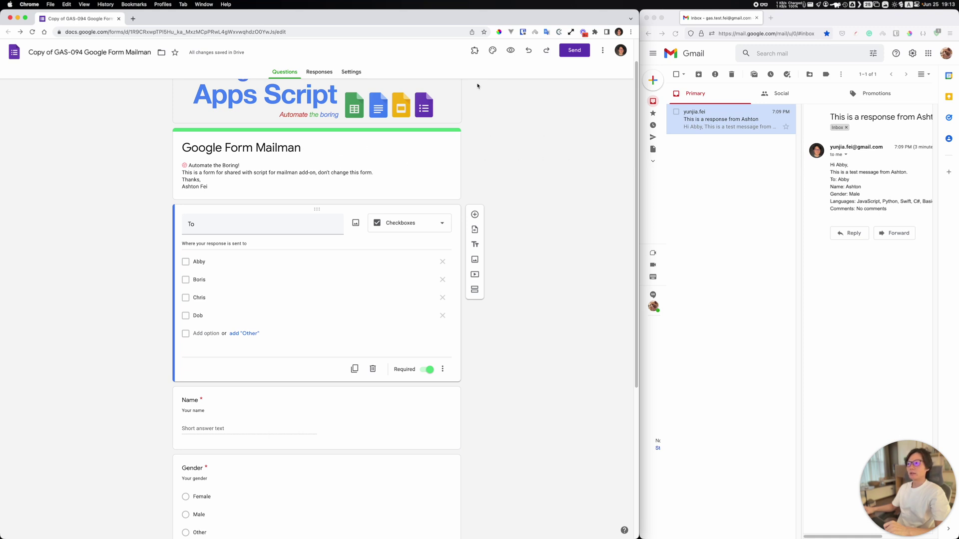
pyautogui.moveTo(233, 159); pyautogui.dragTo(418, 186)
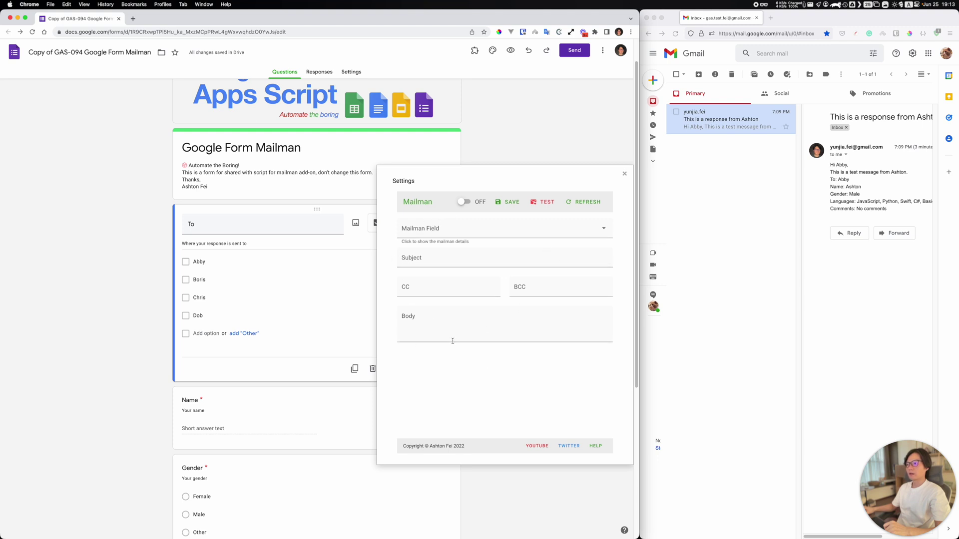
# Step: Browse the Mailman field choices and select Gender
pyautogui.click(436, 230)
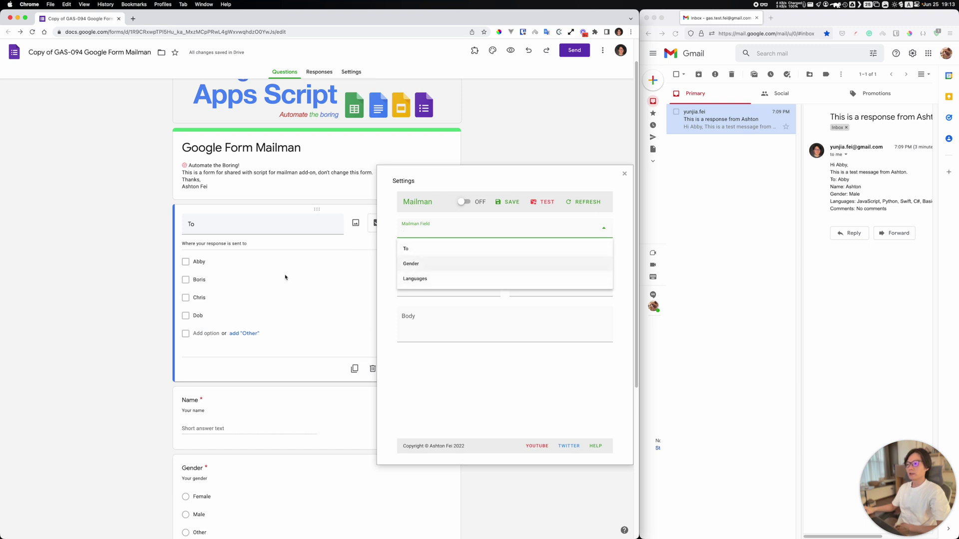
pyautogui.scroll(-1, 93, 310)
pyautogui.scroll(-5, 95, 305)
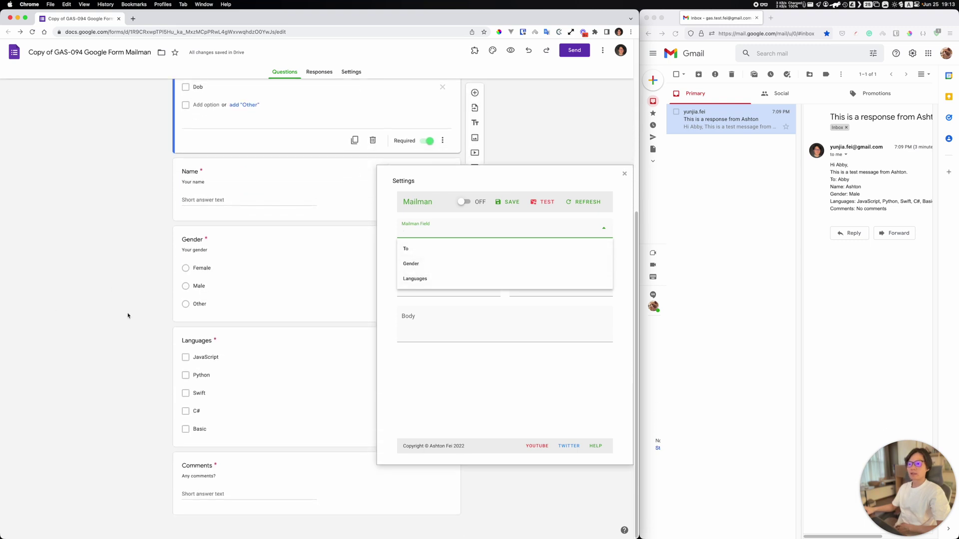
pyautogui.scroll(2, 214, 293)
pyautogui.scroll(1, 214, 292)
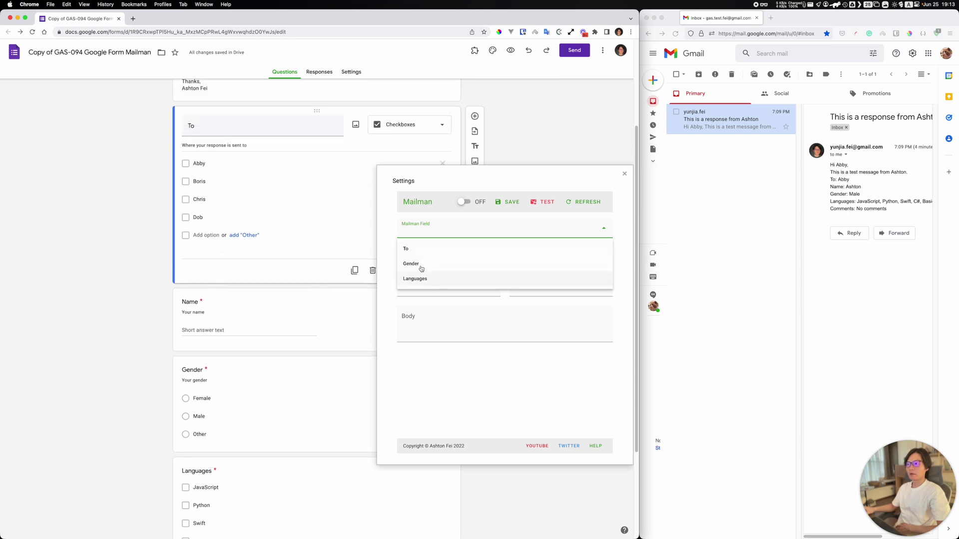
pyautogui.scroll(-1, 127, 320)
pyautogui.scroll(-4, 149, 322)
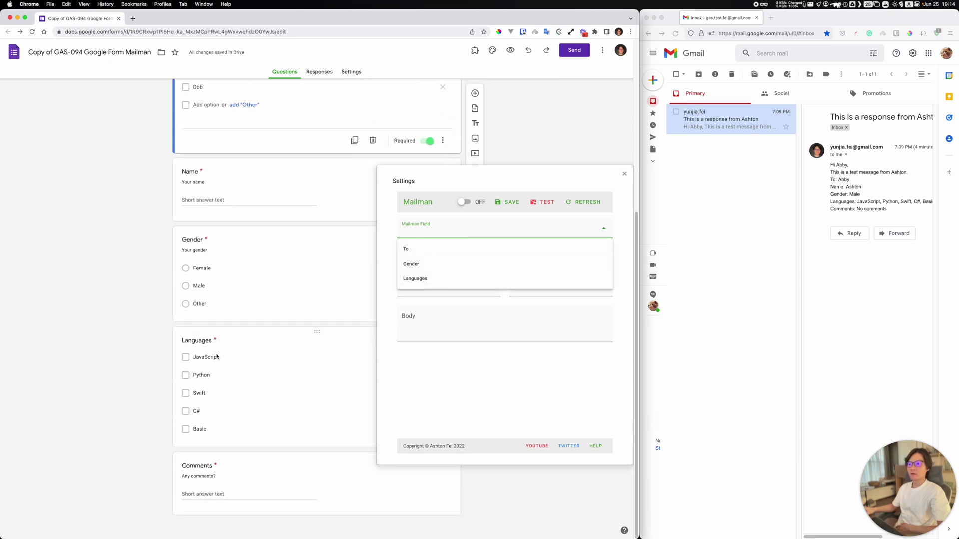
pyautogui.scroll(5, 317, 332)
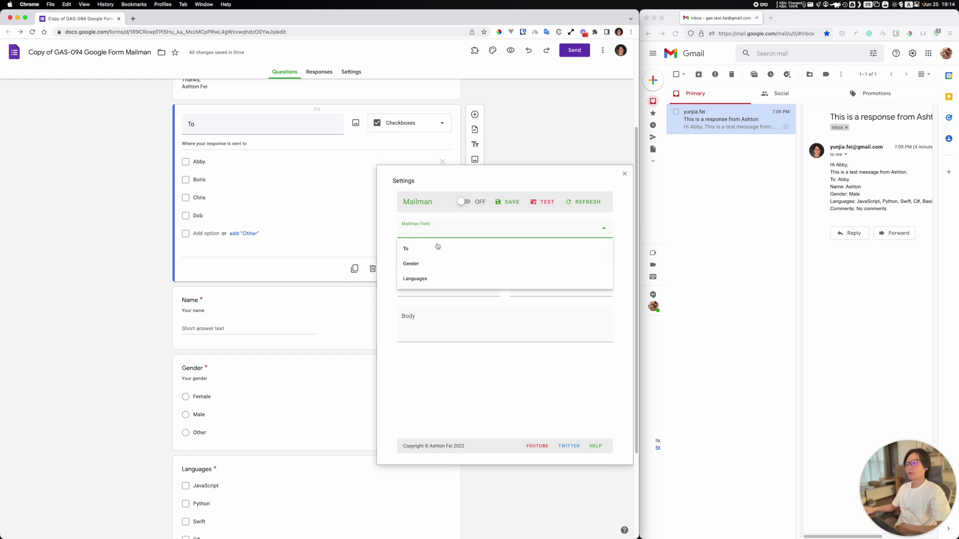
pyautogui.click(443, 124)
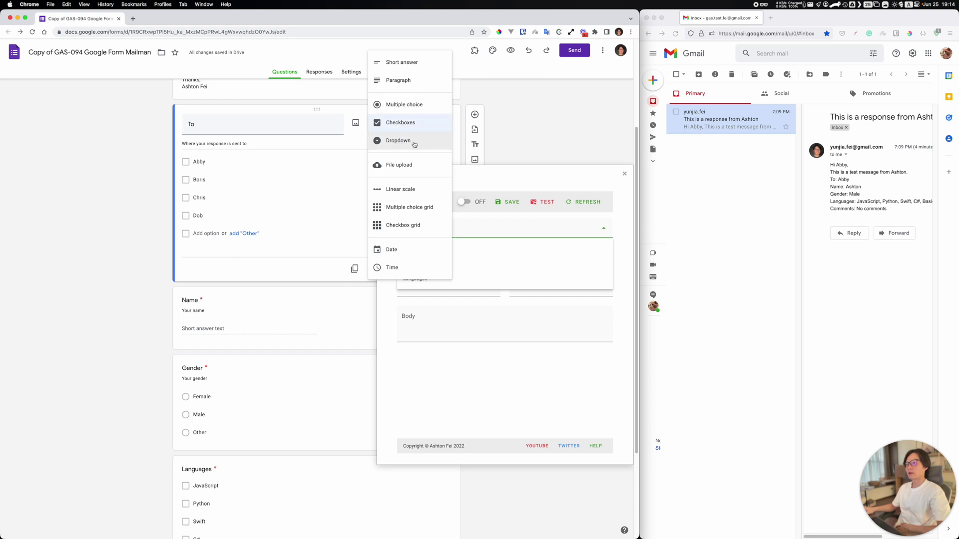
pyautogui.click(514, 179)
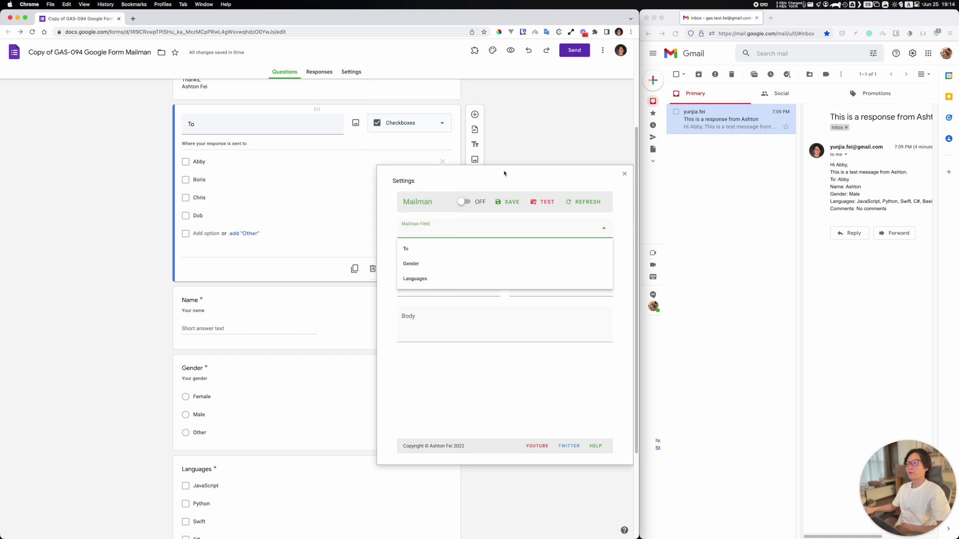
pyautogui.click(421, 265)
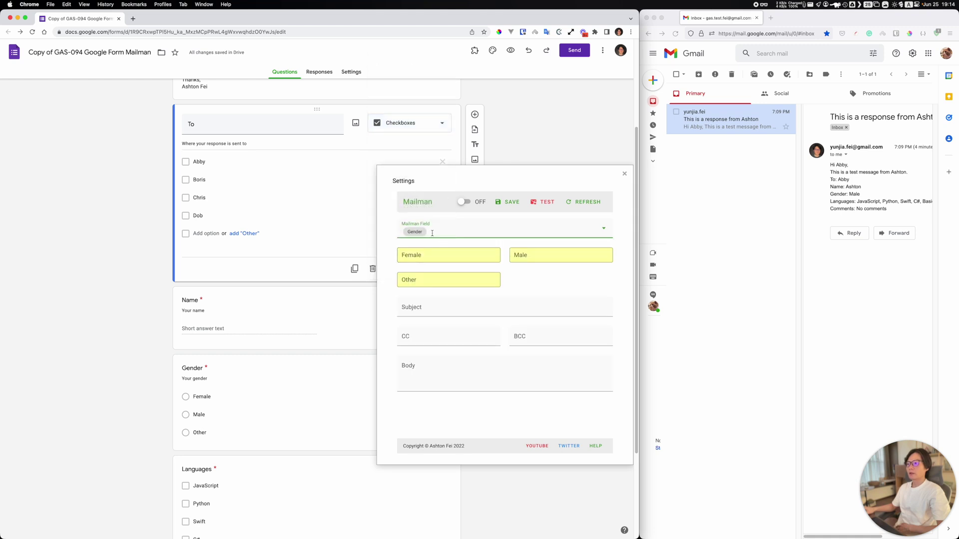
pyautogui.click(417, 257)
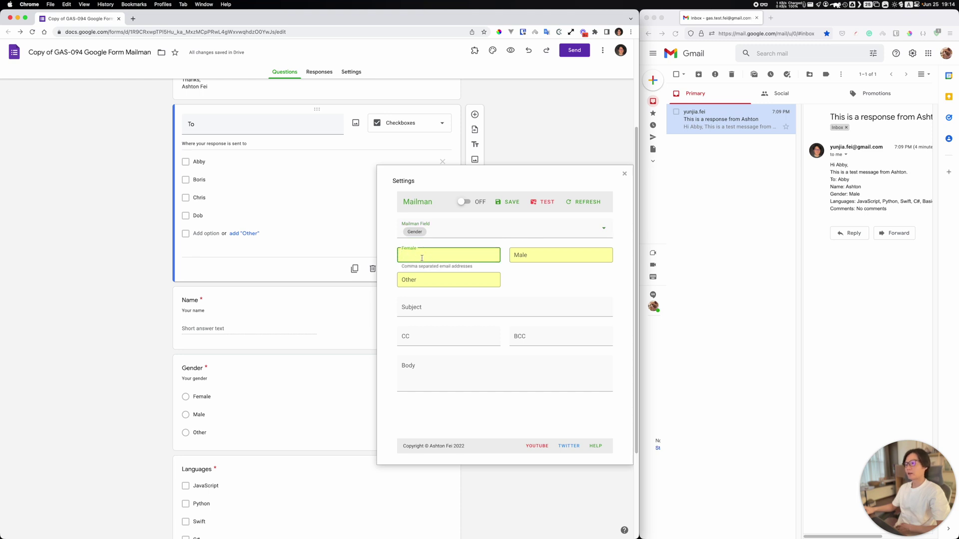
pyautogui.click(538, 260)
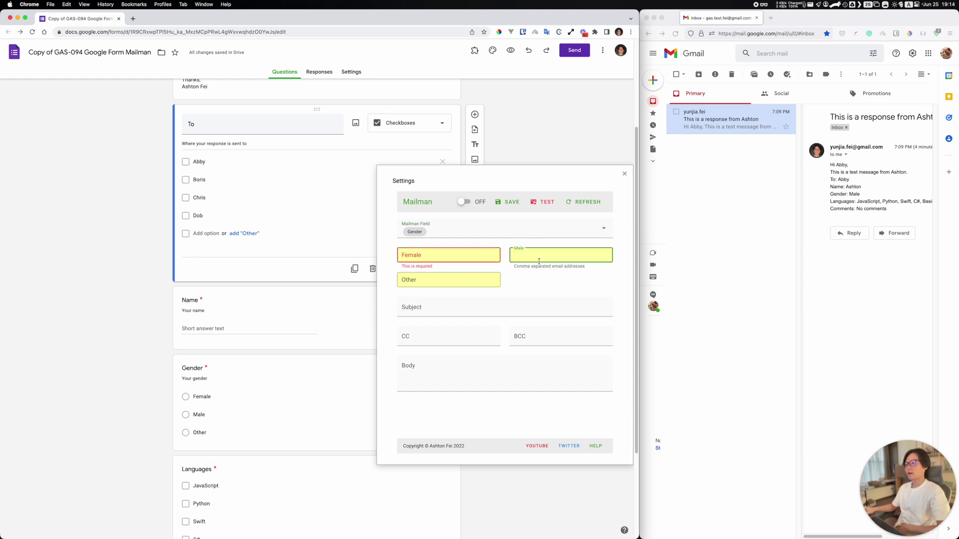
pyautogui.click(426, 253)
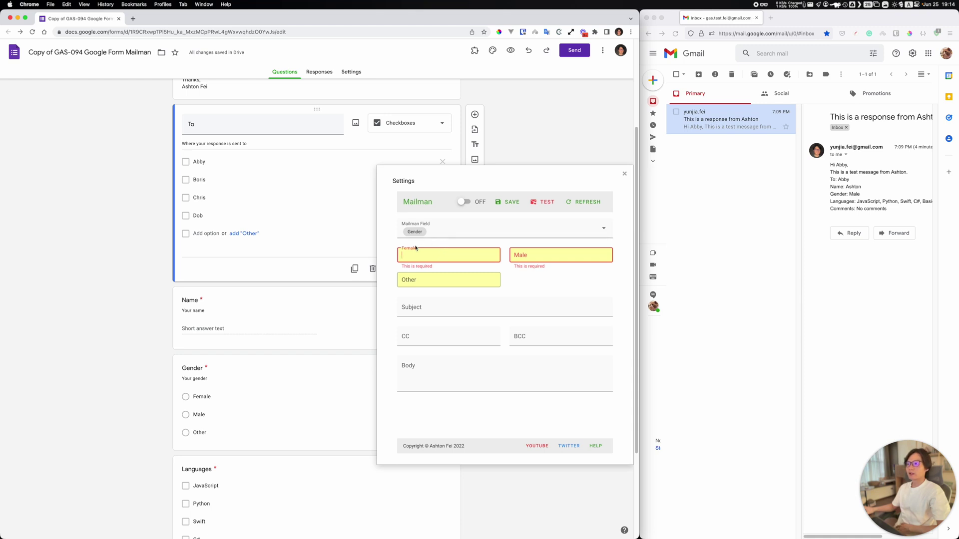
pyautogui.scroll(3, 120, 237)
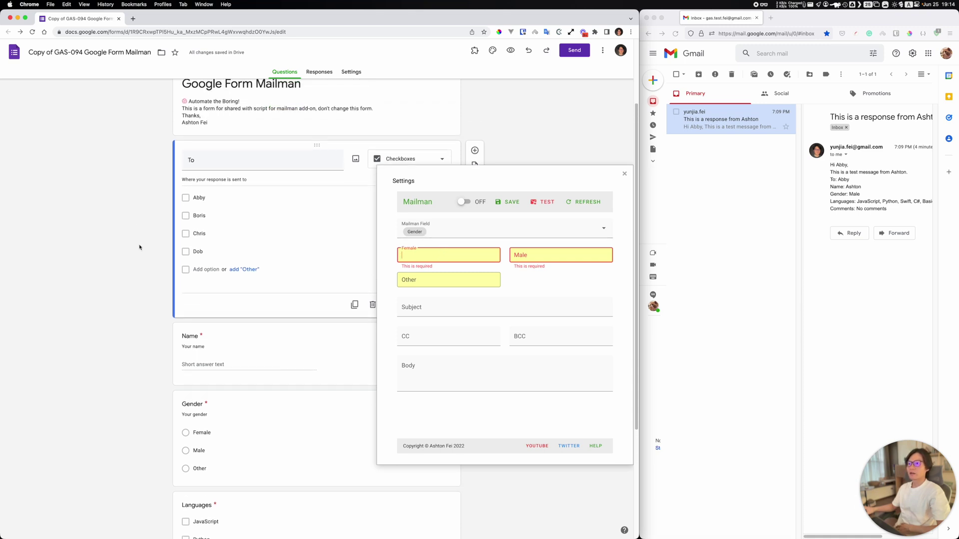
pyautogui.scroll(-2, 142, 246)
pyautogui.scroll(-1, 144, 245)
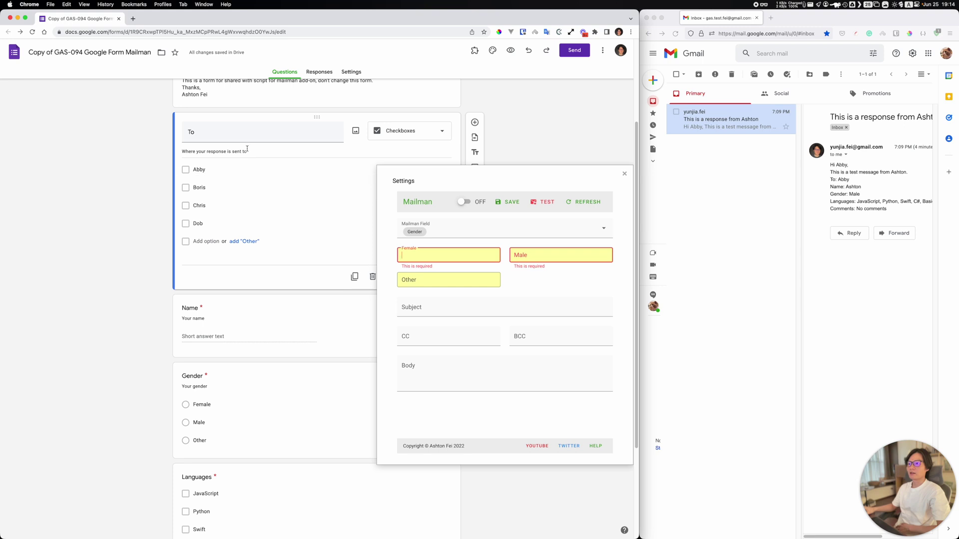
# Step: Choose the To question as the Mailman field in the settings dialog
pyautogui.click(428, 231)
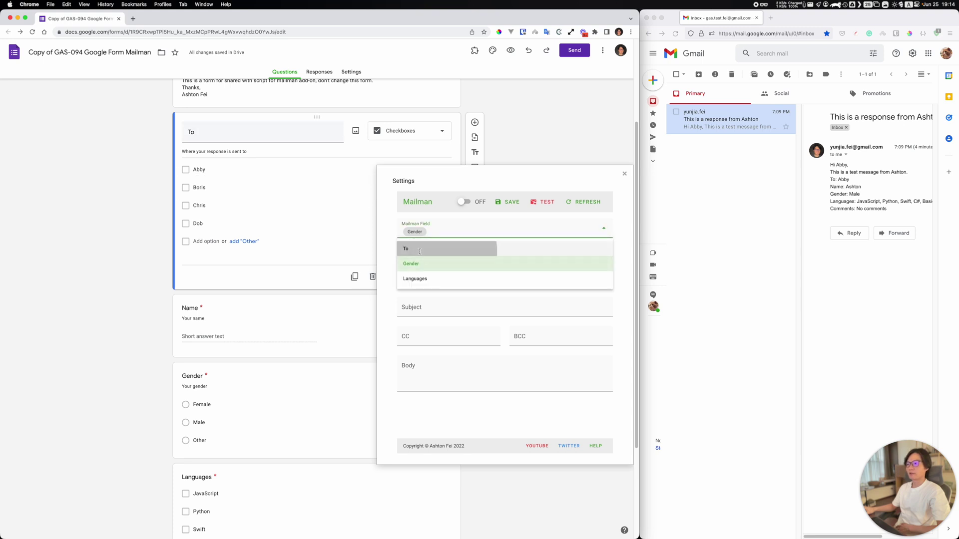
pyautogui.click(424, 249)
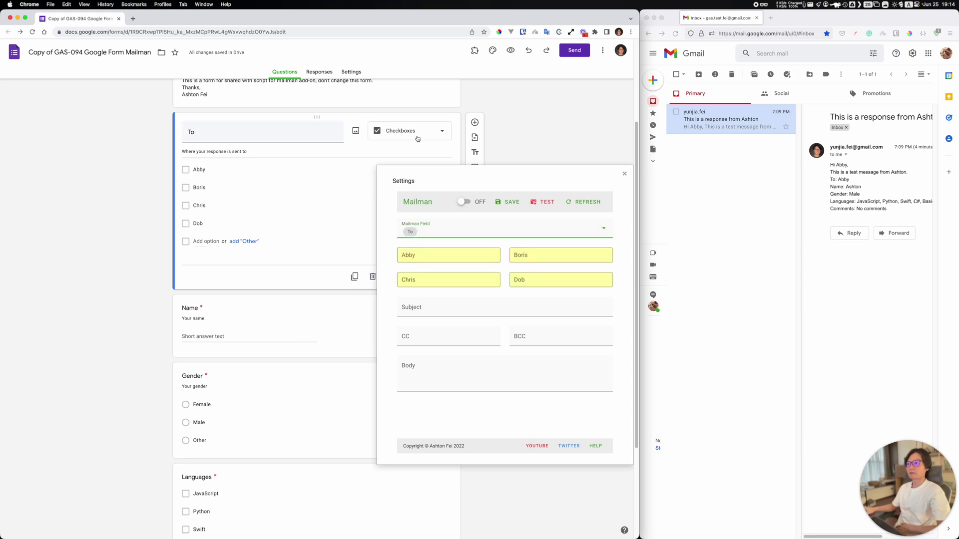
pyautogui.click(406, 253)
pyautogui.click(541, 253)
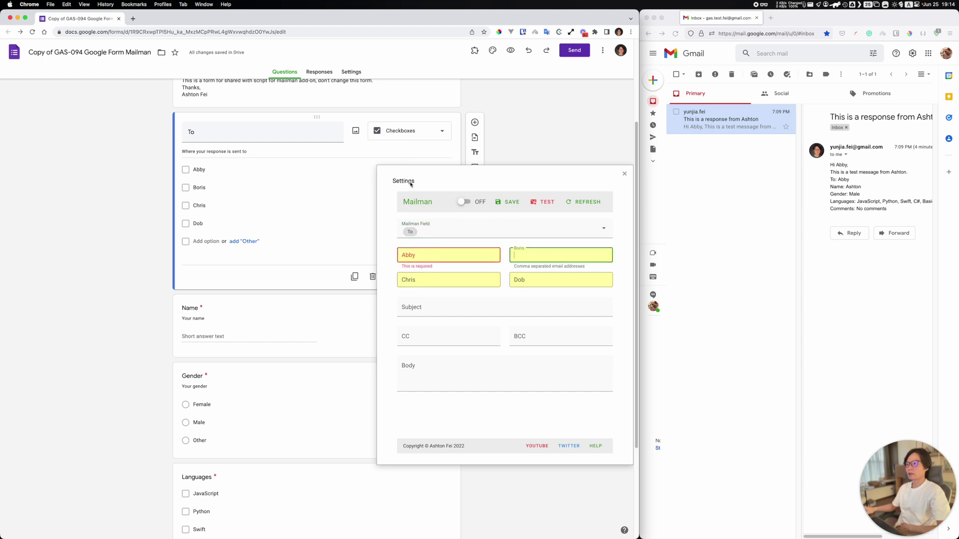
pyautogui.moveTo(410, 184); pyautogui.dragTo(388, 226)
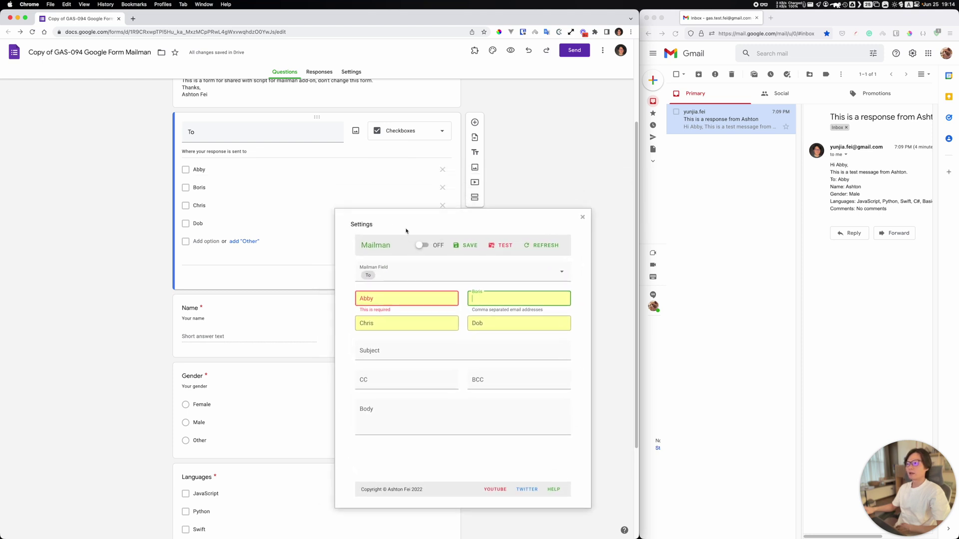
pyautogui.click(385, 296)
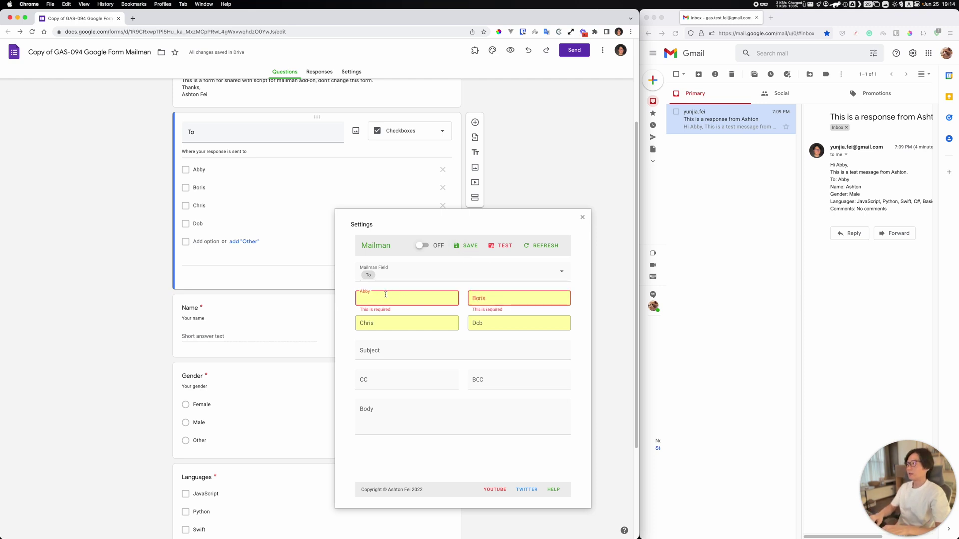
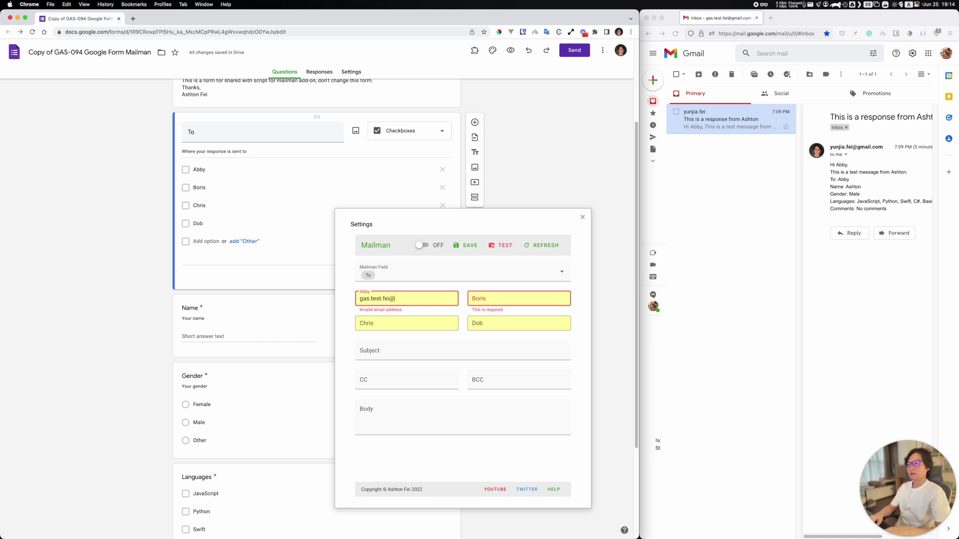
# Step: Enter the test inbox address for Abby and copy it into Boris, Chris and Dob
pyautogui.press('super+a')
pyautogui.press('super+c')
pyautogui.press('Tab')
pyautogui.press('super+v')
pyautogui.press('Tab')
pyautogui.press('super+v')
pyautogui.press('Tab')
pyautogui.press('super+v')
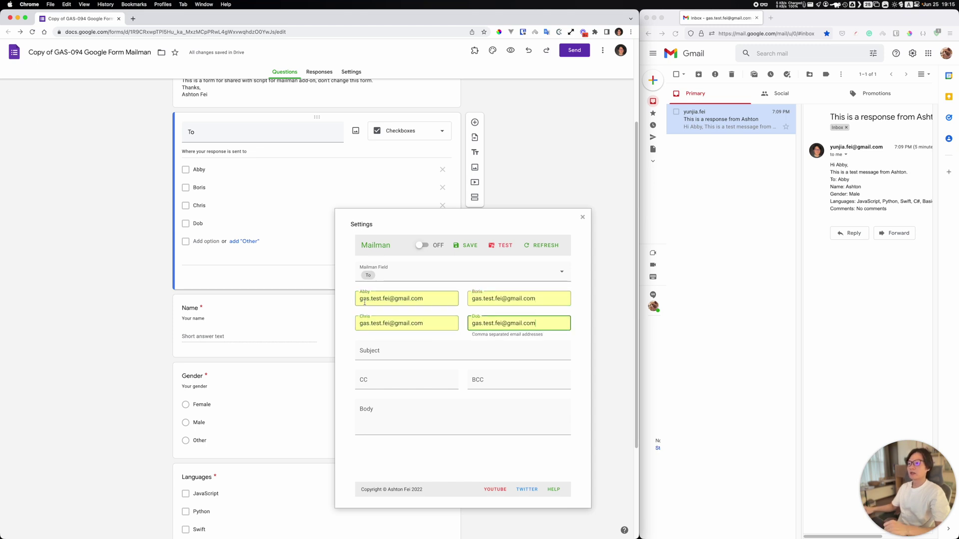
pyautogui.click(344, 314)
pyautogui.moveTo(368, 226); pyautogui.dragTo(429, 242)
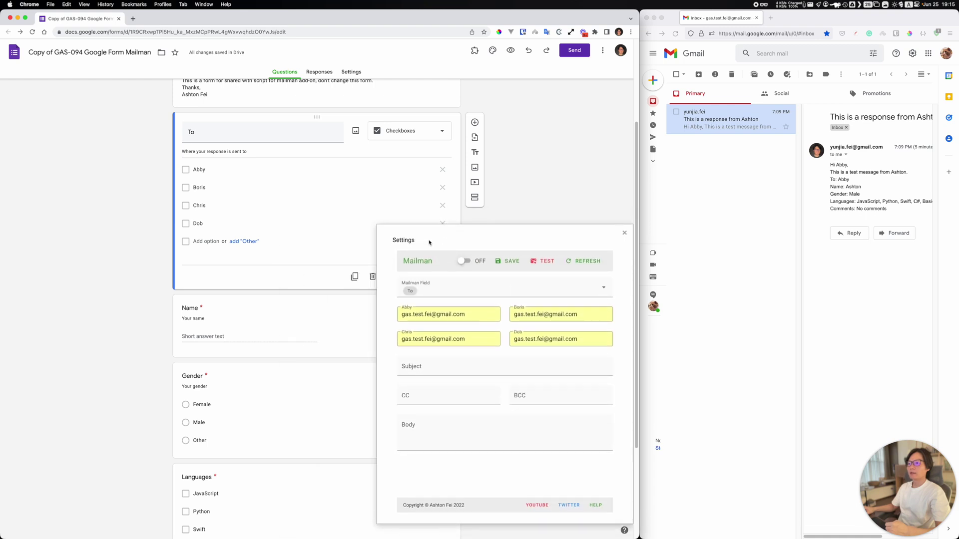
# Step: Add 'Emma' as a fifth To option, then refresh the Mailman settings
pyautogui.click(199, 242)
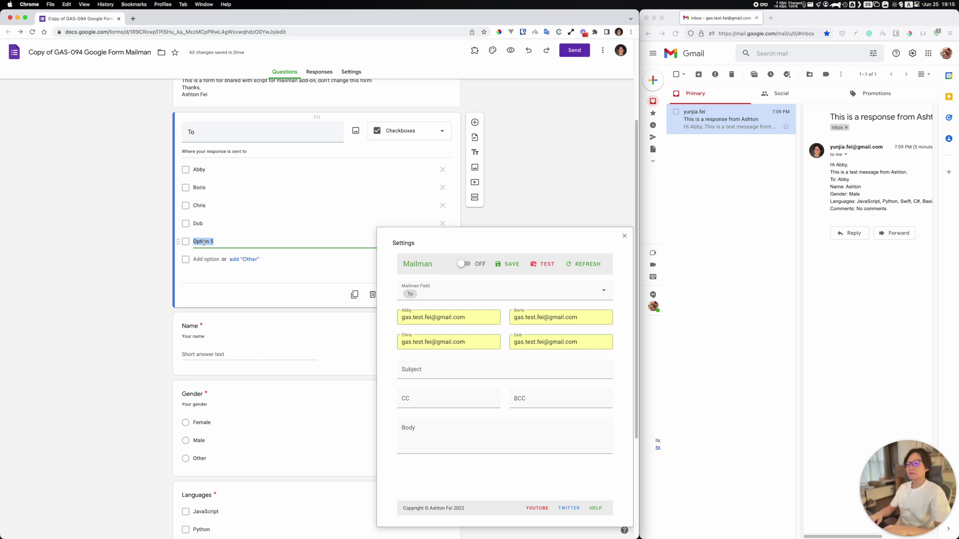
pyautogui.write('Emma')
pyautogui.click(135, 252)
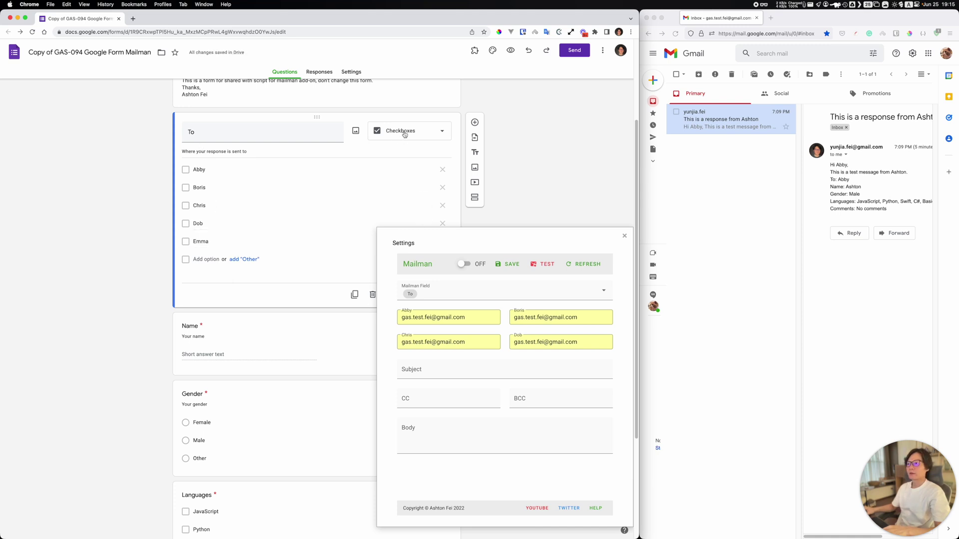
pyautogui.click(573, 271)
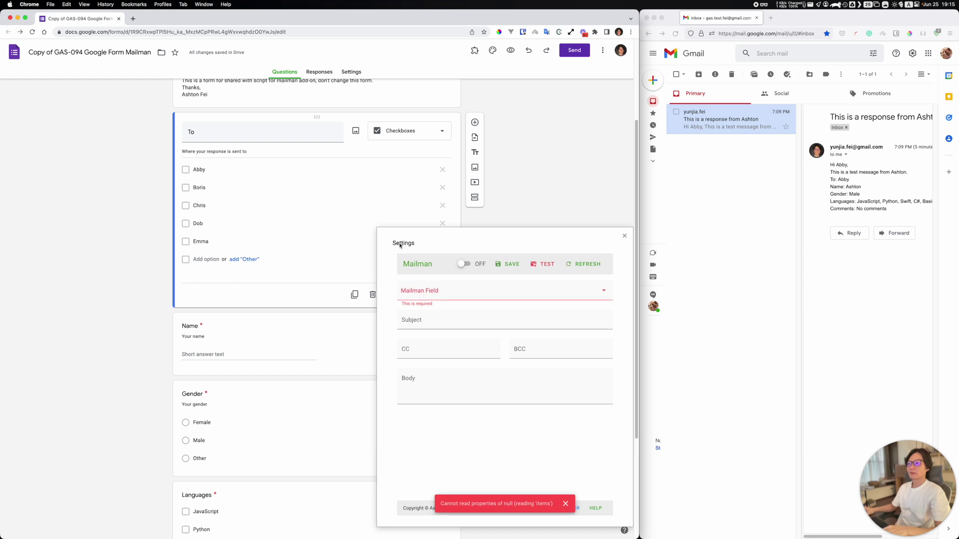
# Step: Reselect To as the Mailman field and paste the test address for Abby and Boris
pyautogui.click(454, 292)
pyautogui.click(413, 311)
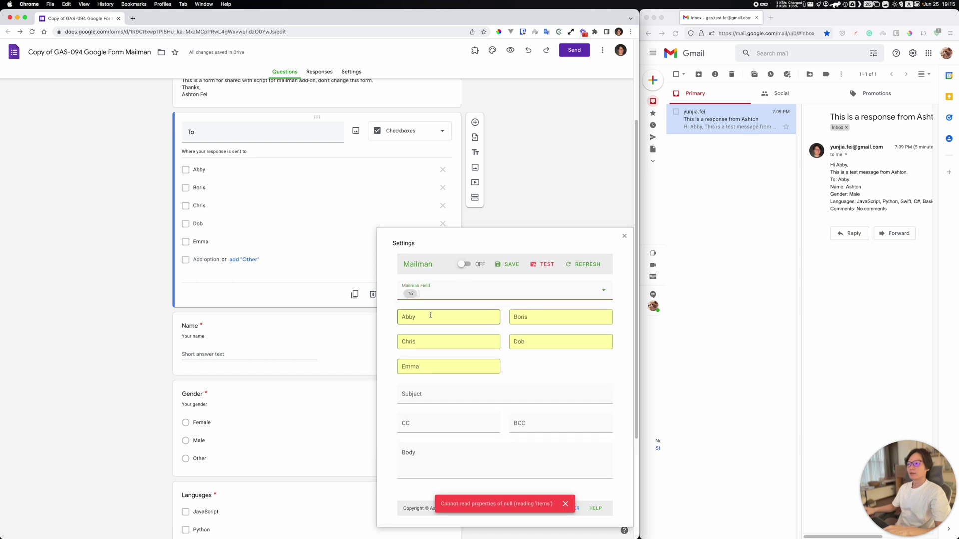
pyautogui.click(428, 317)
pyautogui.press('super+v')
pyautogui.click(525, 318)
pyautogui.press('super+v')
# Step: Paste the test address for Chris, Dob and Emma, then save the Mailman settings
pyautogui.click(462, 342)
pyautogui.press('super+v')
pyautogui.click(542, 339)
pyautogui.press('super+v')
pyautogui.click(426, 367)
pyautogui.press('super+v')
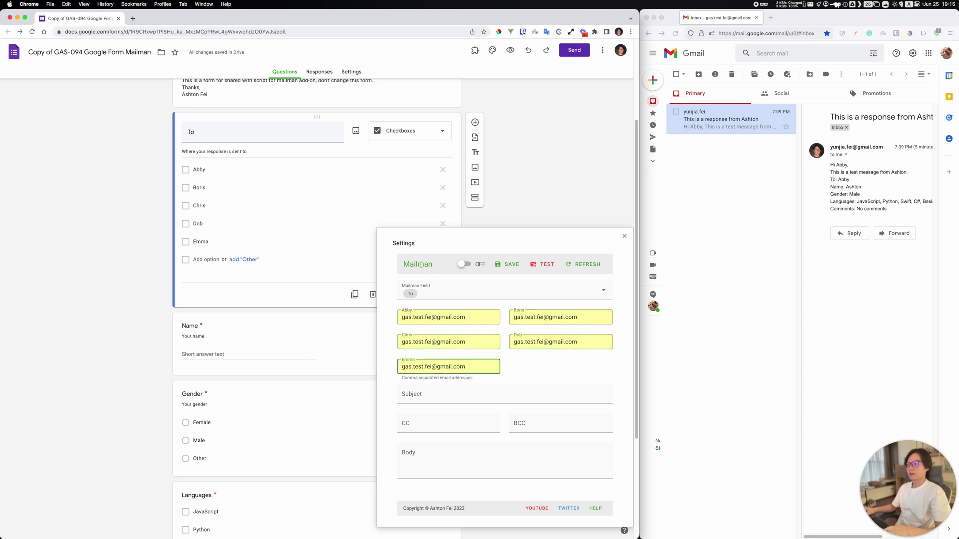
pyautogui.click(509, 265)
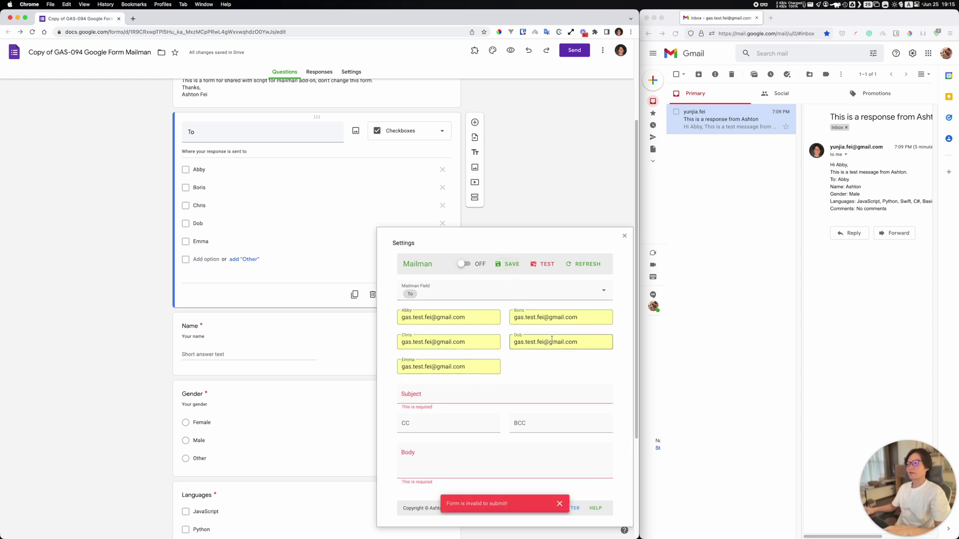
pyautogui.moveTo(402, 242); pyautogui.dragTo(367, 141)
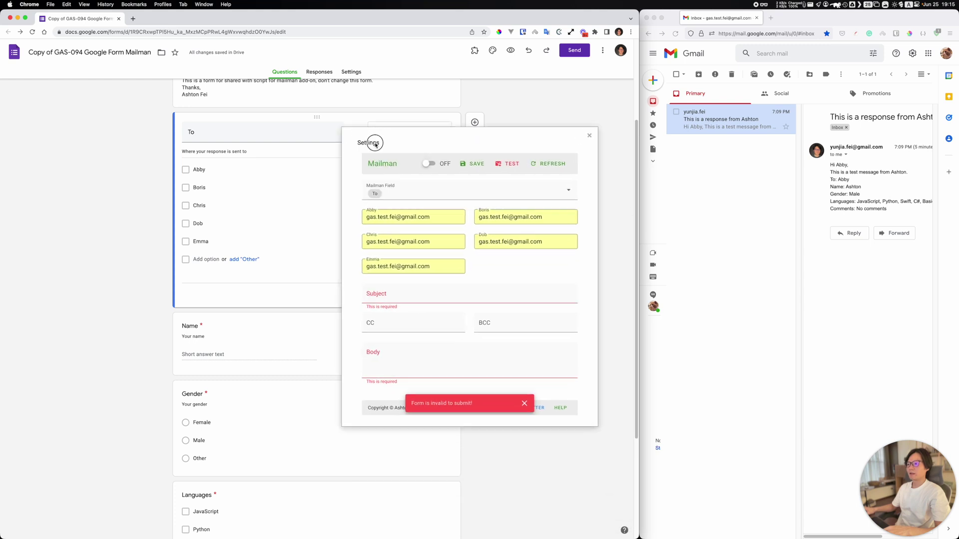
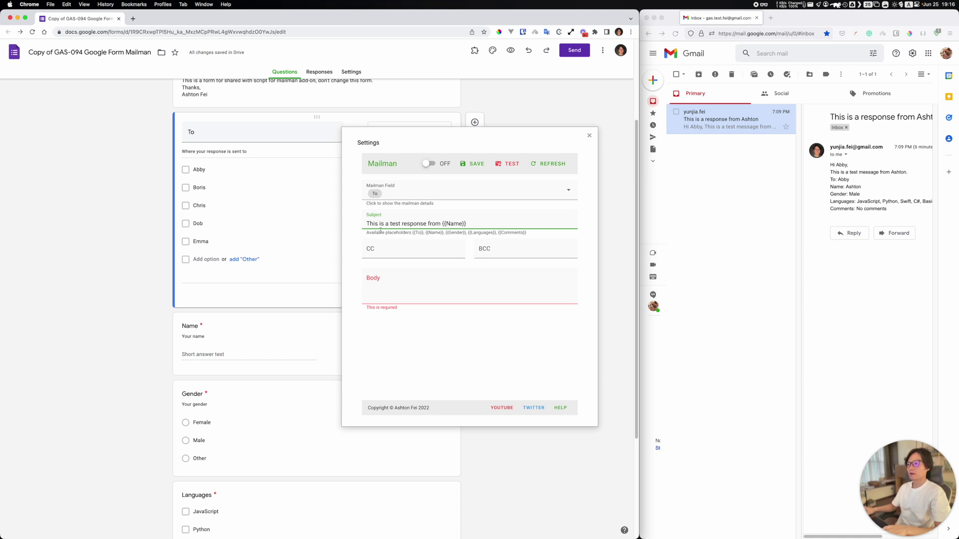
# Step: Enter the same e-mail address in both the CC and BCC fields of the Mailman settings
pyautogui.click(390, 252)
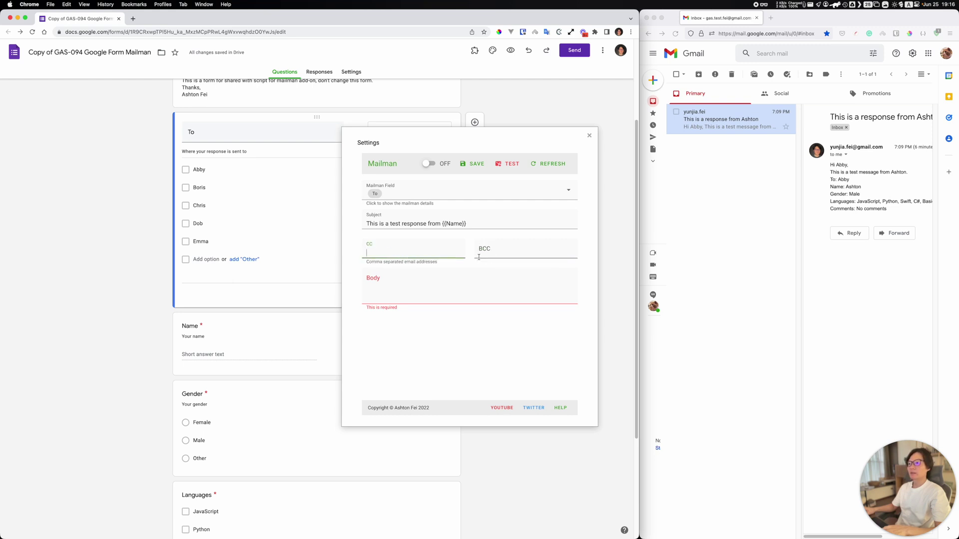
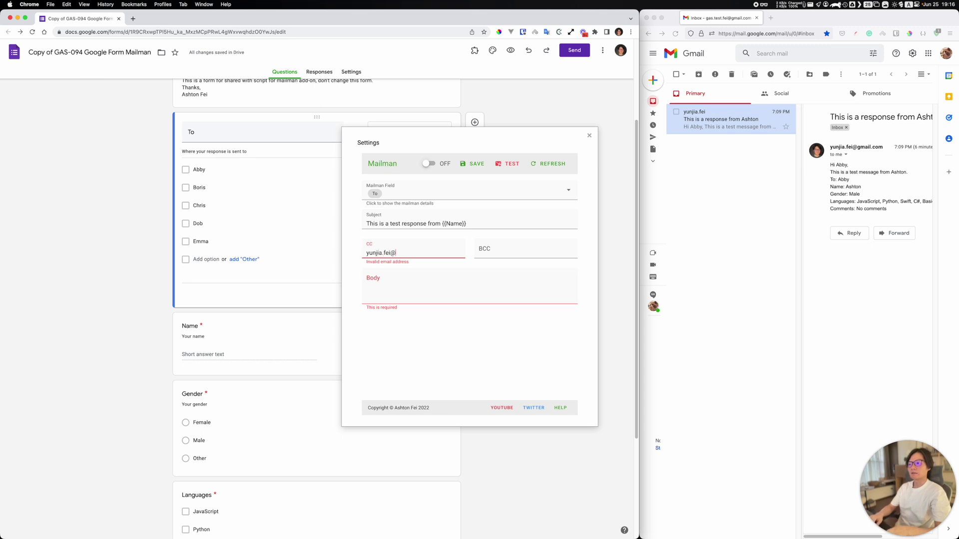
pyautogui.press('Tab')
pyautogui.hotkey('shift', 'Tab')
pyautogui.press('super+c')
pyautogui.press('Tab')
pyautogui.press('super+v')
pyautogui.click(426, 290)
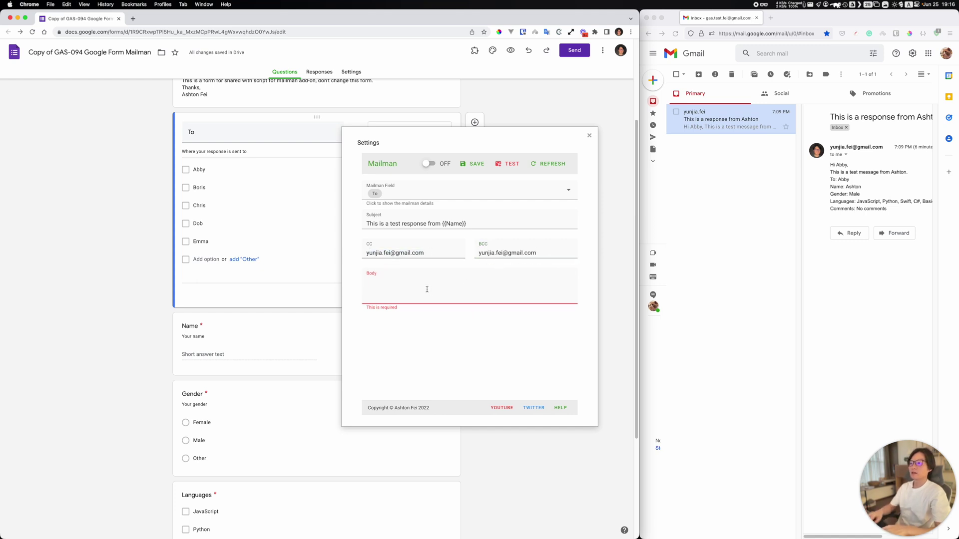
# Step: Write a body greeting {{To}}, a test intro line, then Name, Gender, Languages and Comments placeholder lines
pyautogui.write('Hi')
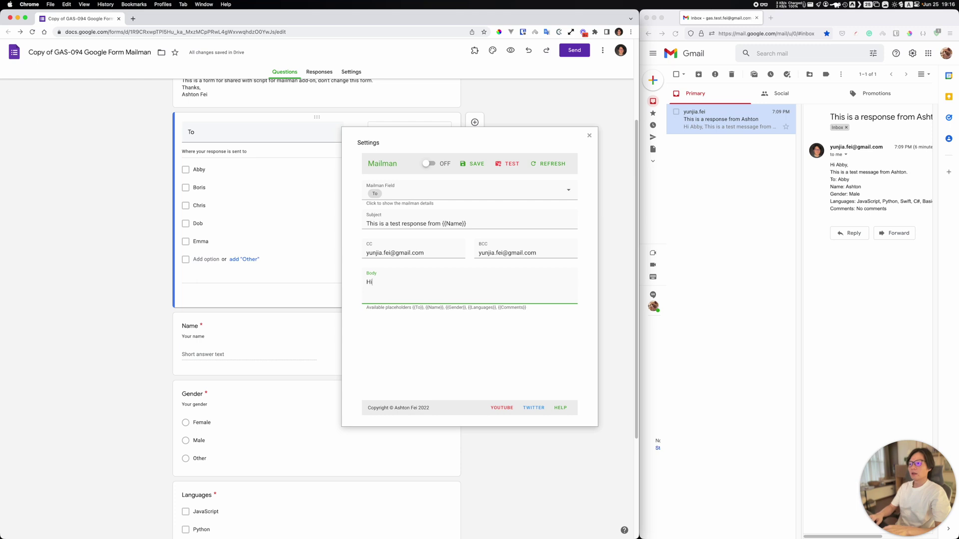
pyautogui.write(' {{To}},')
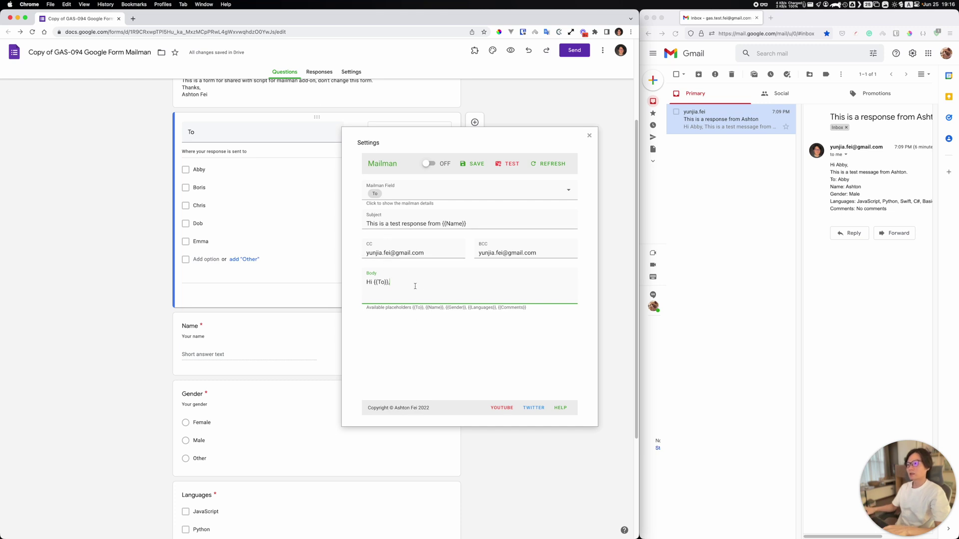
pyautogui.press('Return')
pyautogui.write('This is a')
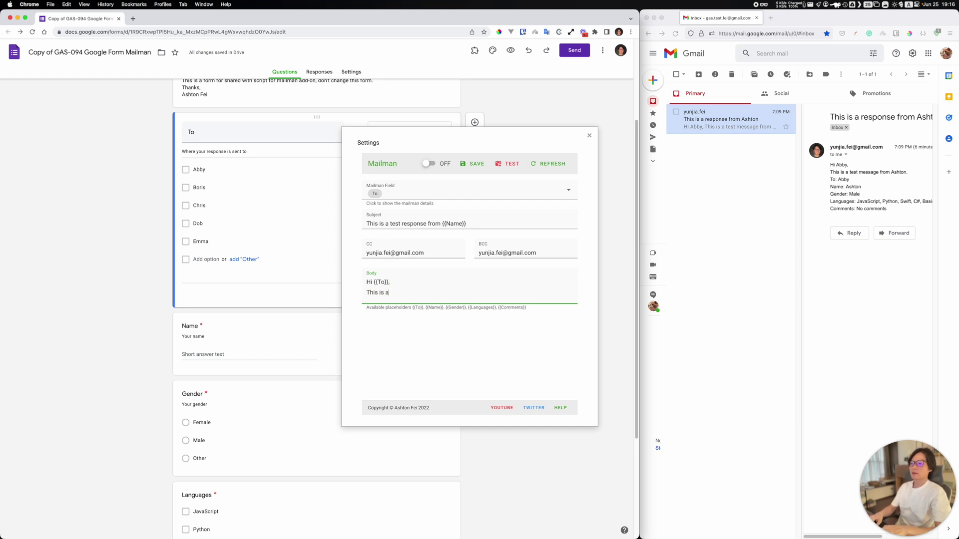
pyautogui.write(' rtes')
pyautogui.press('BackSpace')
pyautogui.press('BackSpace')
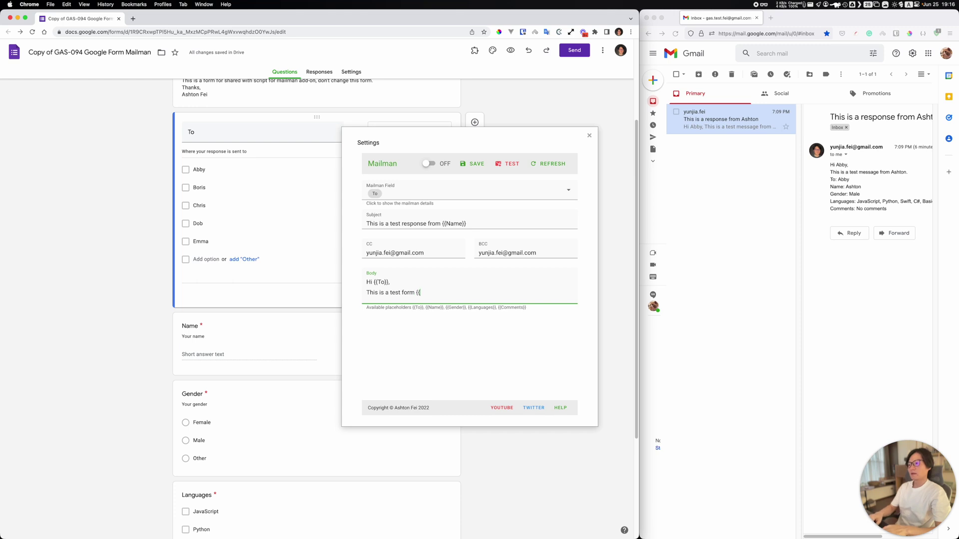
pyautogui.press('Return')
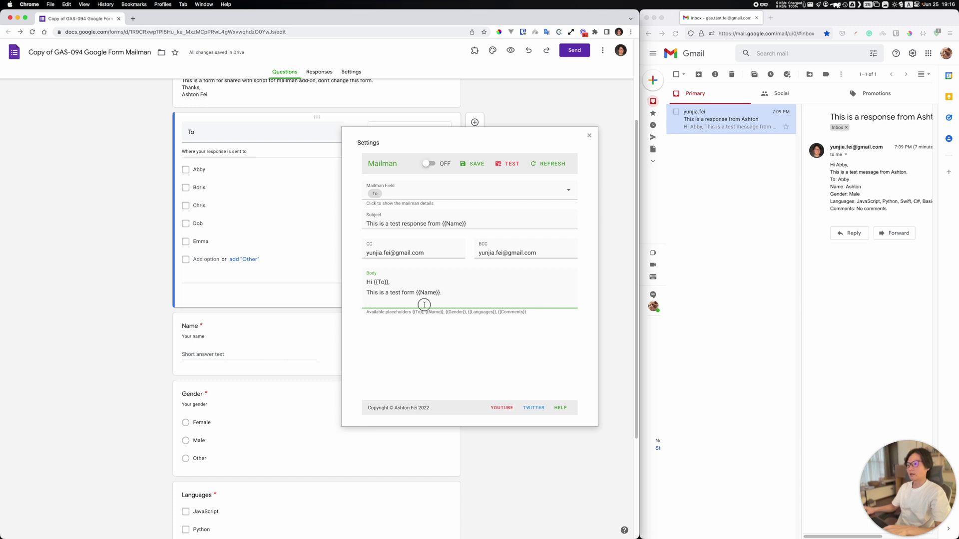
pyautogui.write('Gente')
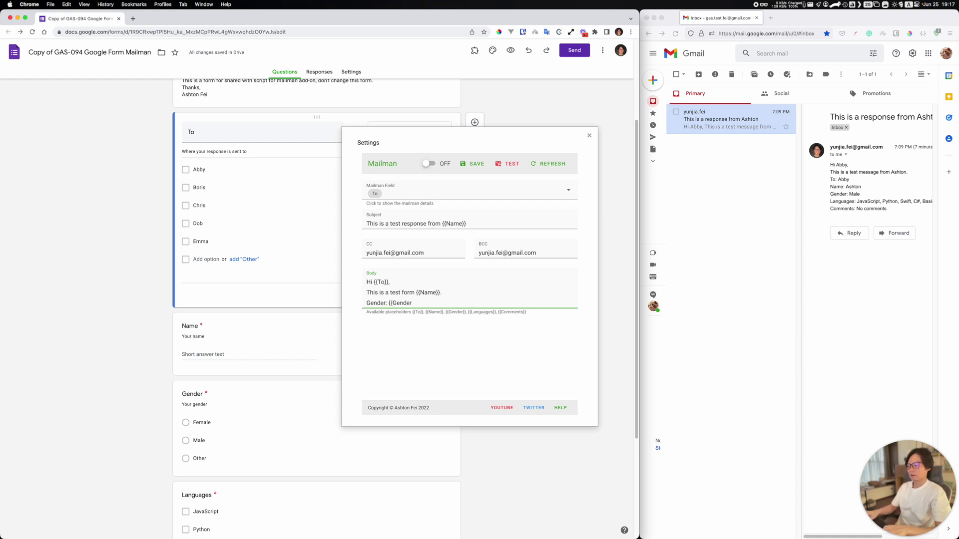
pyautogui.press('Return')
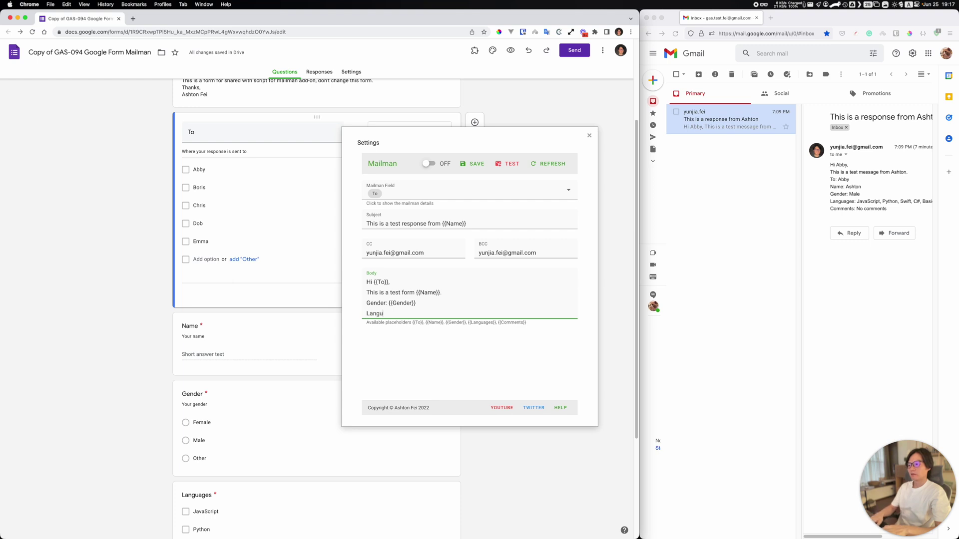
pyautogui.write('Languages: {{')
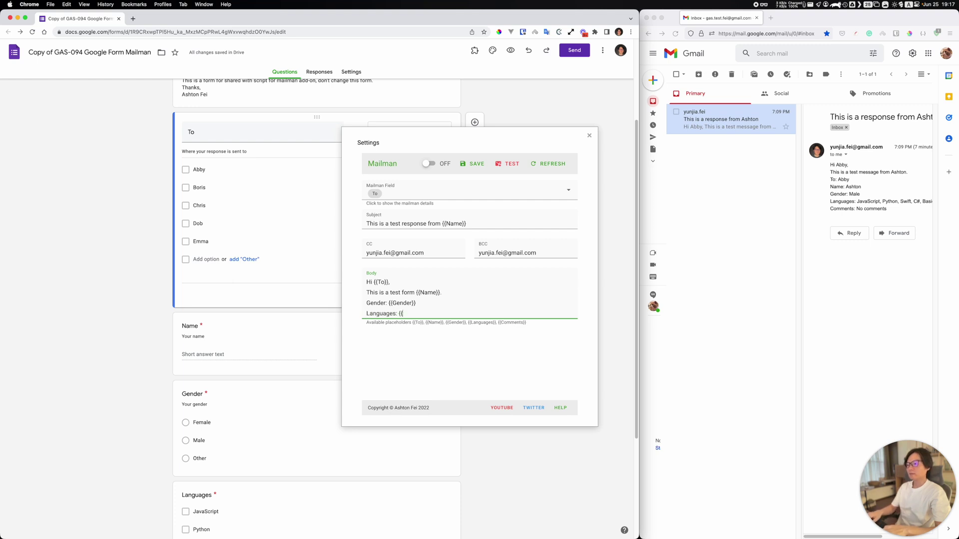
pyautogui.write('Languages}')
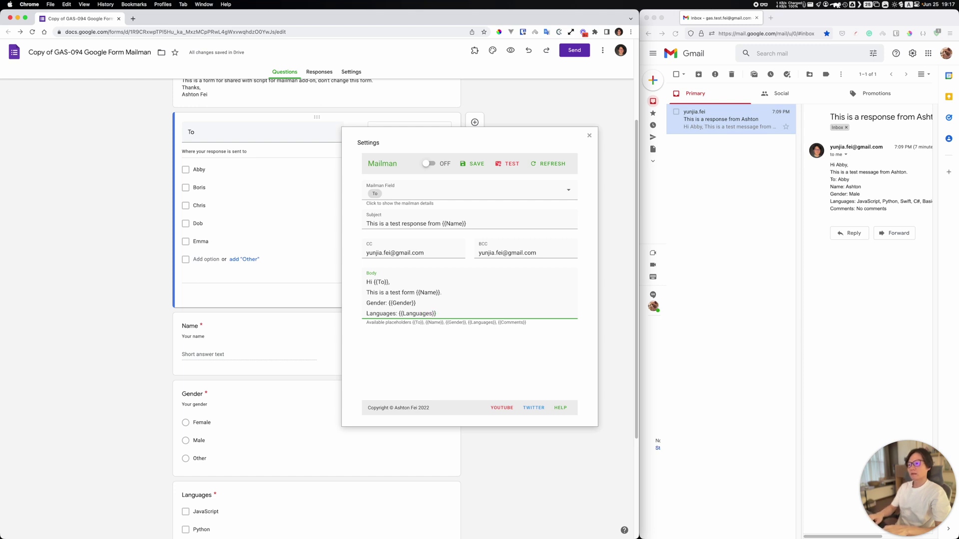
pyautogui.press('Return')
pyautogui.write('Comments')
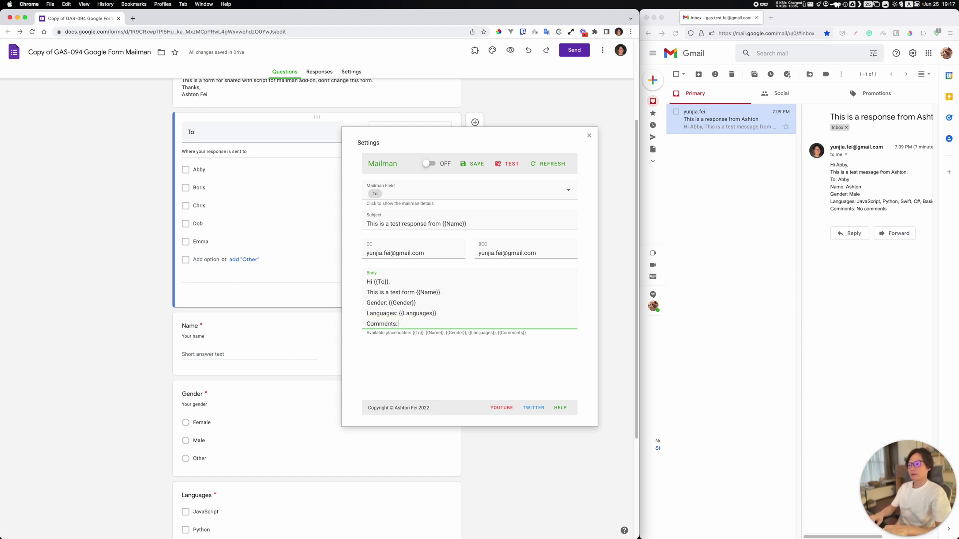
pyautogui.write(': {{Comments}}')
pyautogui.scroll(3, 506, 284)
# Step: Save the Mailman template, dismiss the notice, and refresh so all five To options show addresses
pyautogui.click(473, 164)
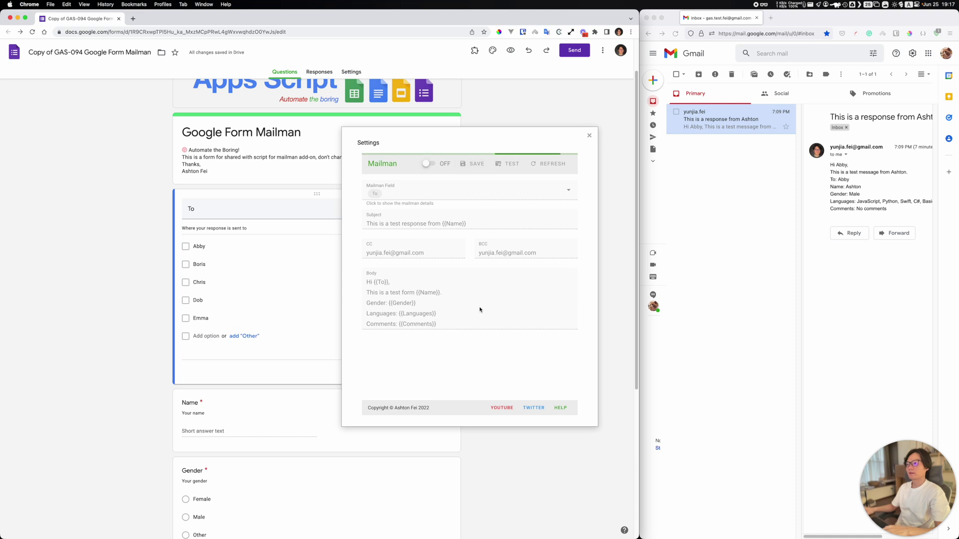
pyautogui.scroll(-1, 479, 308)
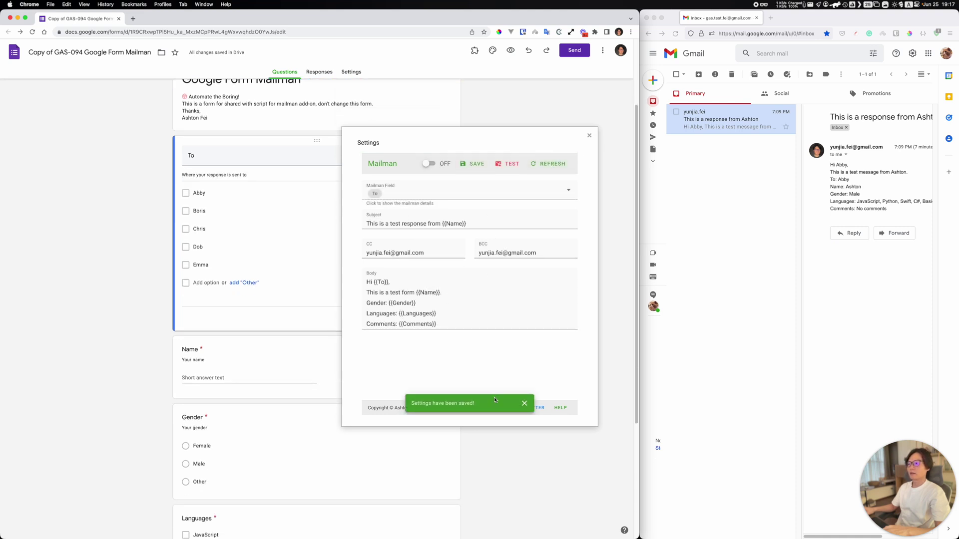
pyautogui.click(525, 407)
pyautogui.click(541, 169)
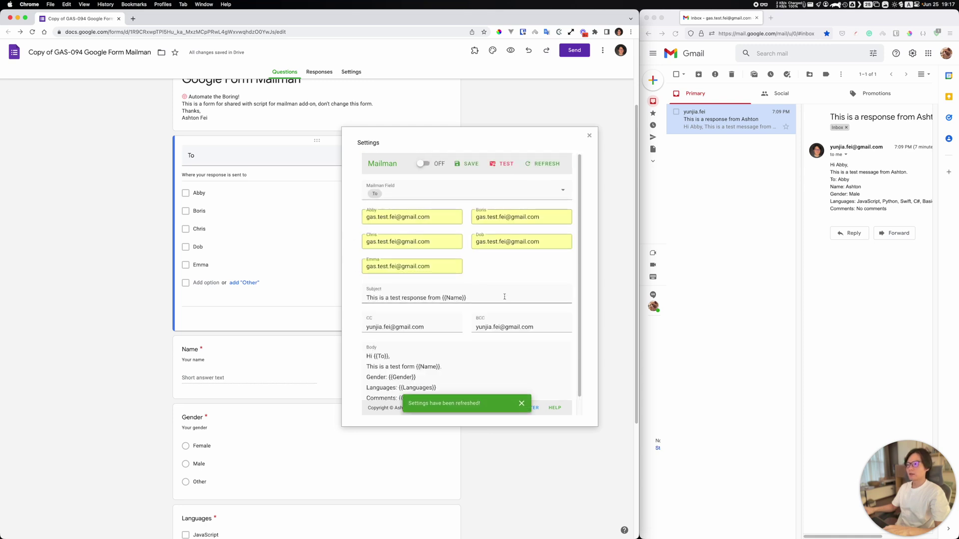
pyautogui.scroll(-1, 432, 256)
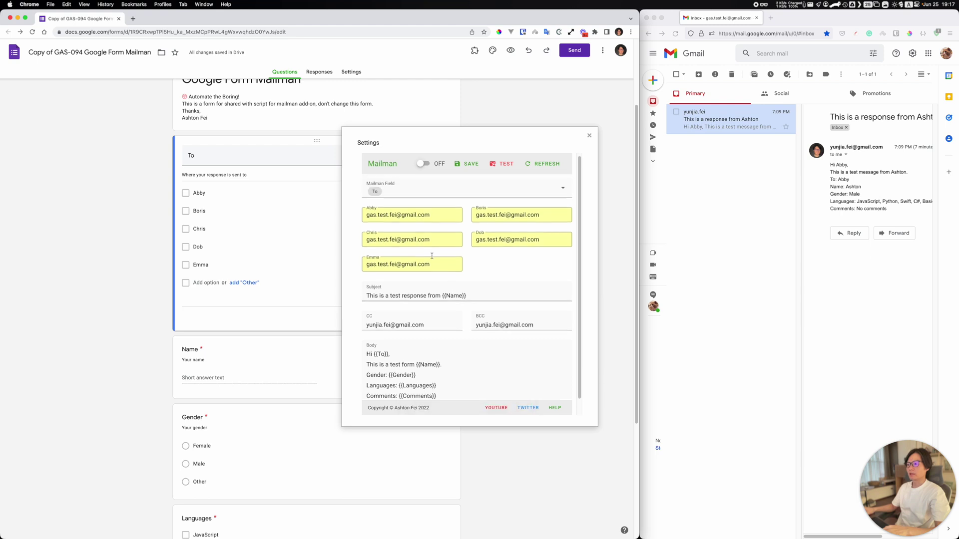
pyautogui.scroll(3, 453, 330)
pyautogui.scroll(-1, 452, 325)
pyautogui.scroll(1, 452, 325)
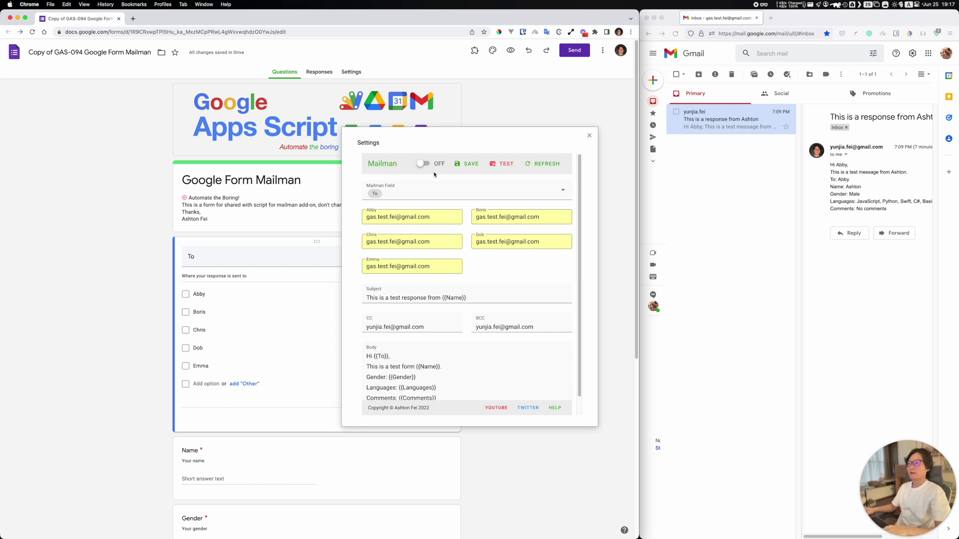
pyautogui.scroll(-1, 449, 299)
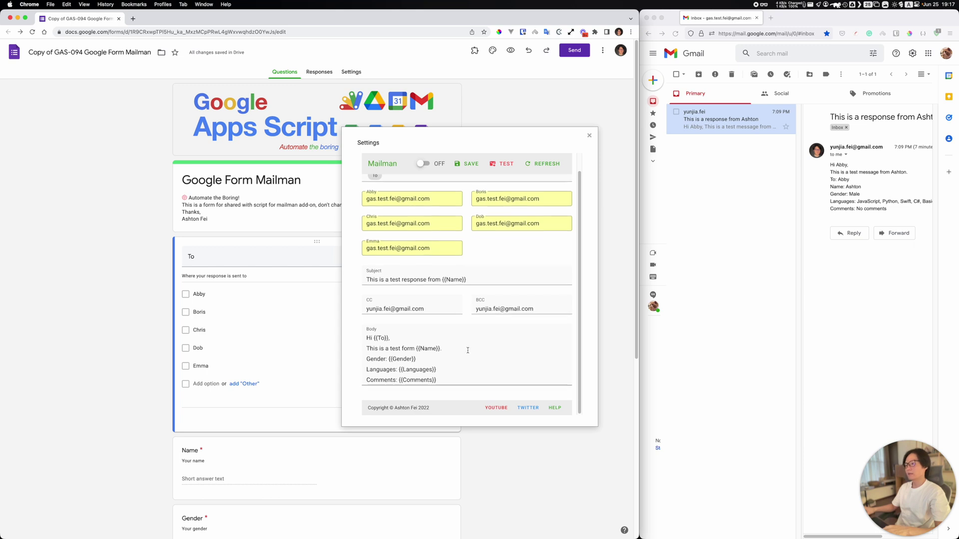
pyautogui.scroll(1, 449, 275)
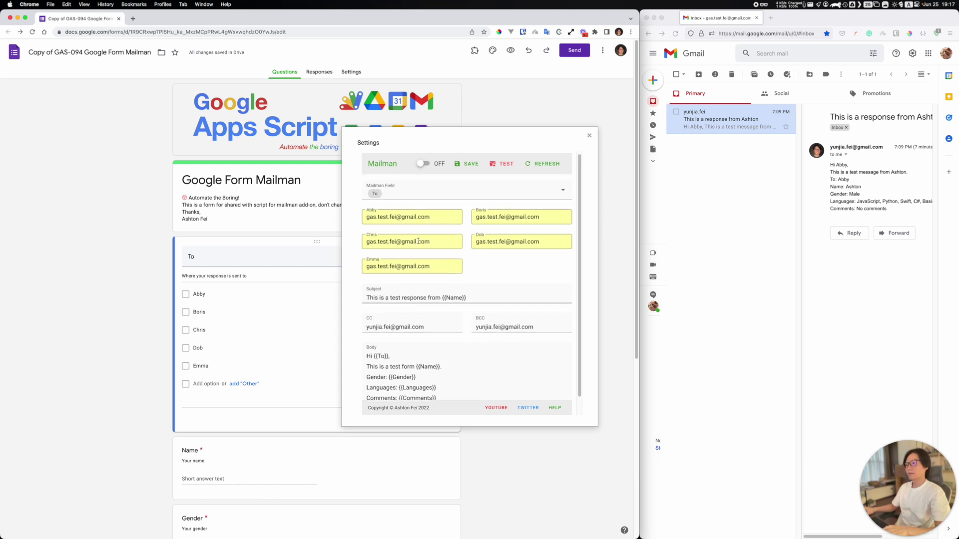
# Step: Turn Mailman ON, dismiss the confirmation, move the settings dialog aside, and open the form preview
pyautogui.click(425, 164)
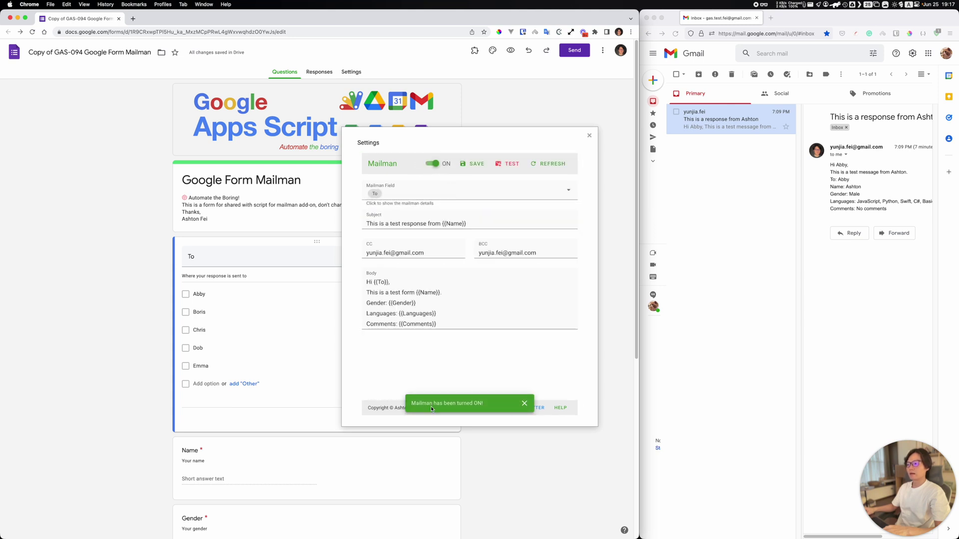
pyautogui.click(523, 404)
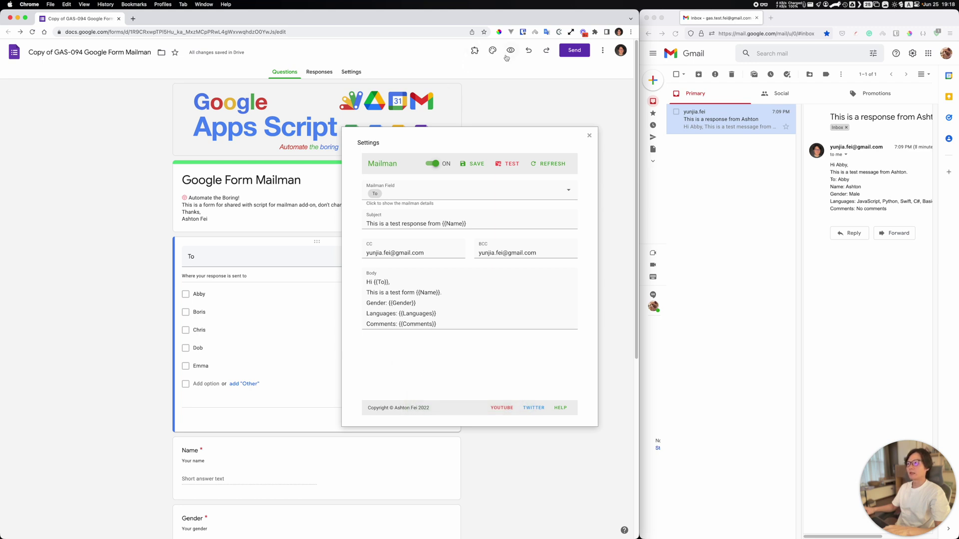
pyautogui.moveTo(383, 138); pyautogui.dragTo(283, 176)
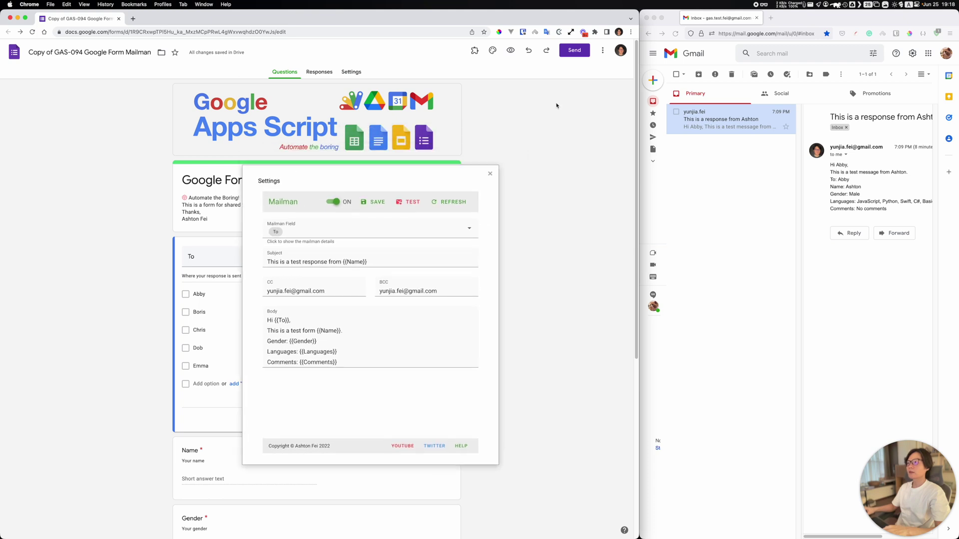
pyautogui.click(512, 51)
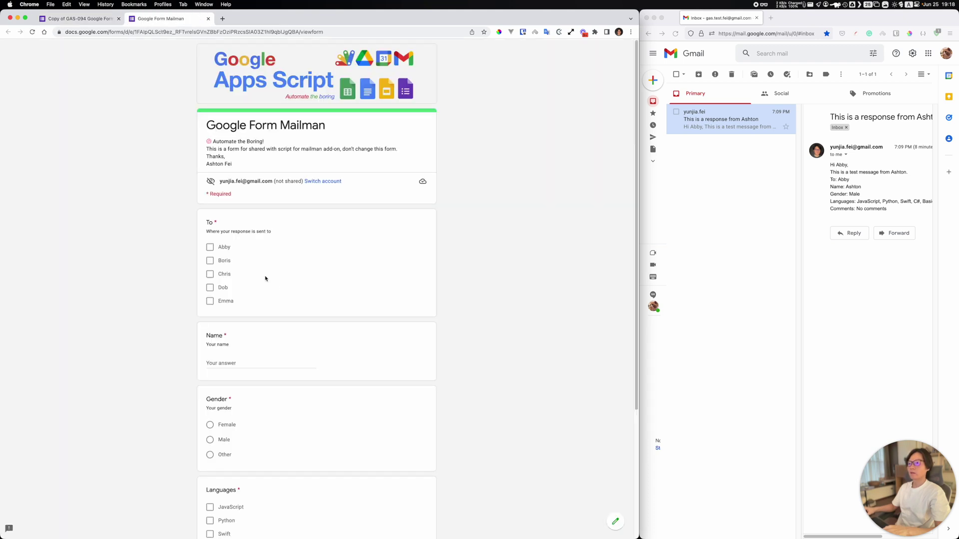
# Step: Tick the second and fifth recipients, enter the respondent's name, and choose Female
pyautogui.click(210, 248)
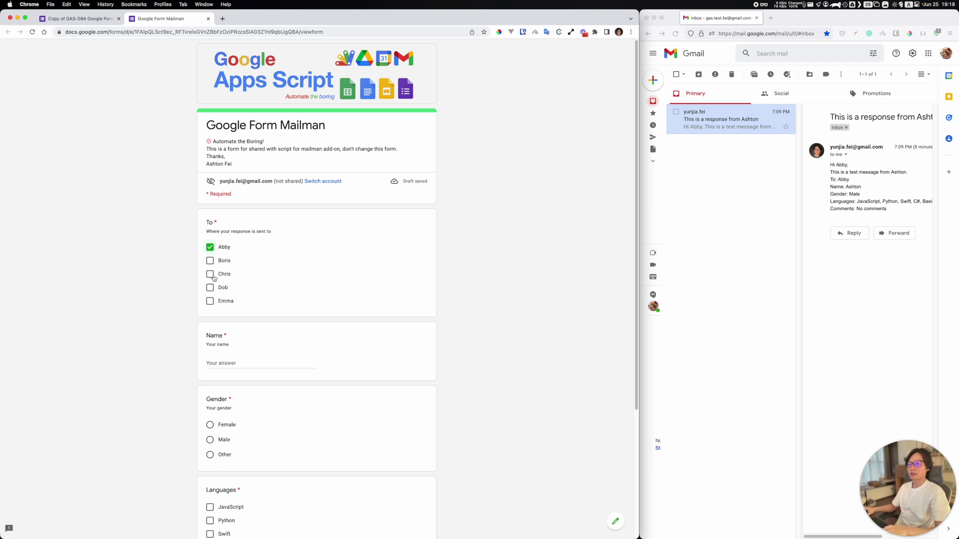
pyautogui.click(210, 247)
pyautogui.click(210, 261)
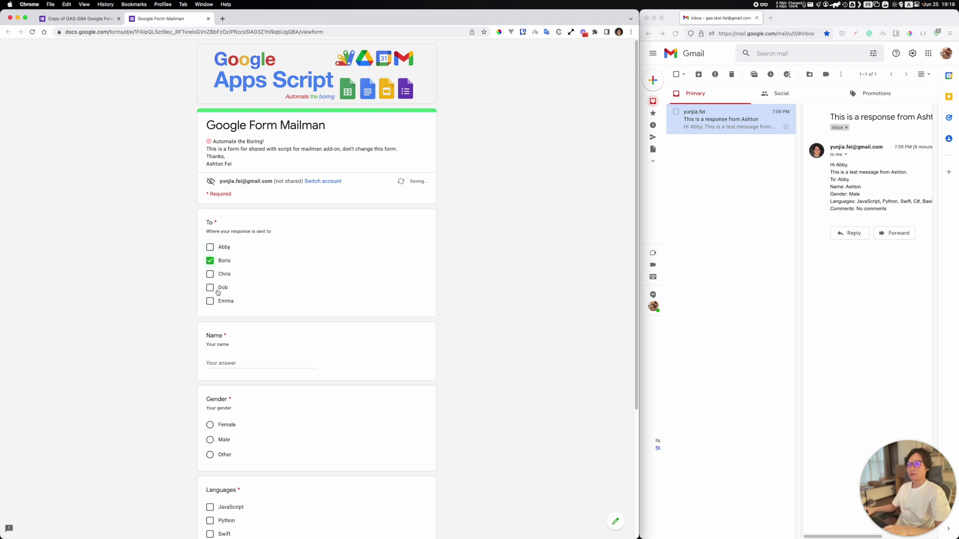
pyautogui.click(211, 301)
pyautogui.click(254, 362)
pyautogui.write('Ashton')
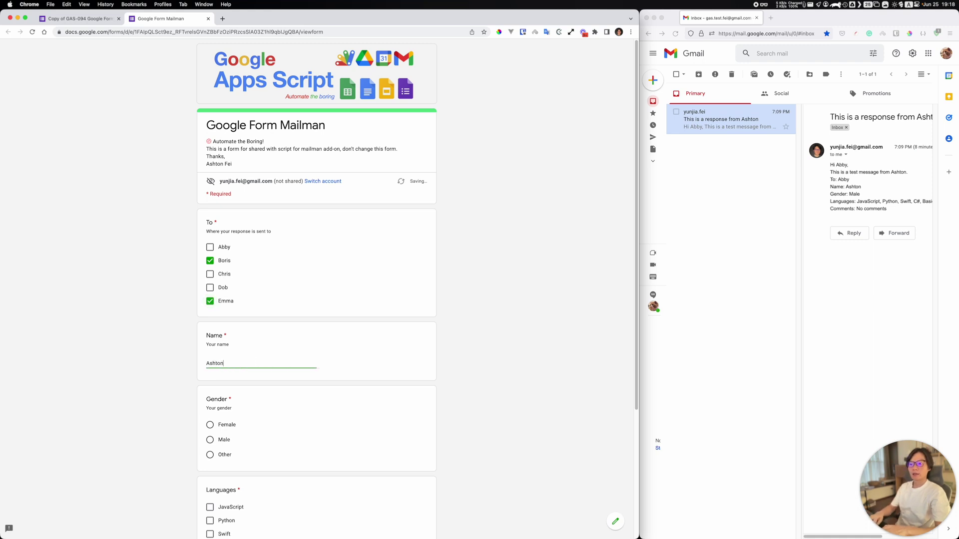
pyautogui.click(210, 425)
# Step: Tick JavaScript, Python and Swift, comment 'No comments', and submit the test response
pyautogui.scroll(-5, 222, 449)
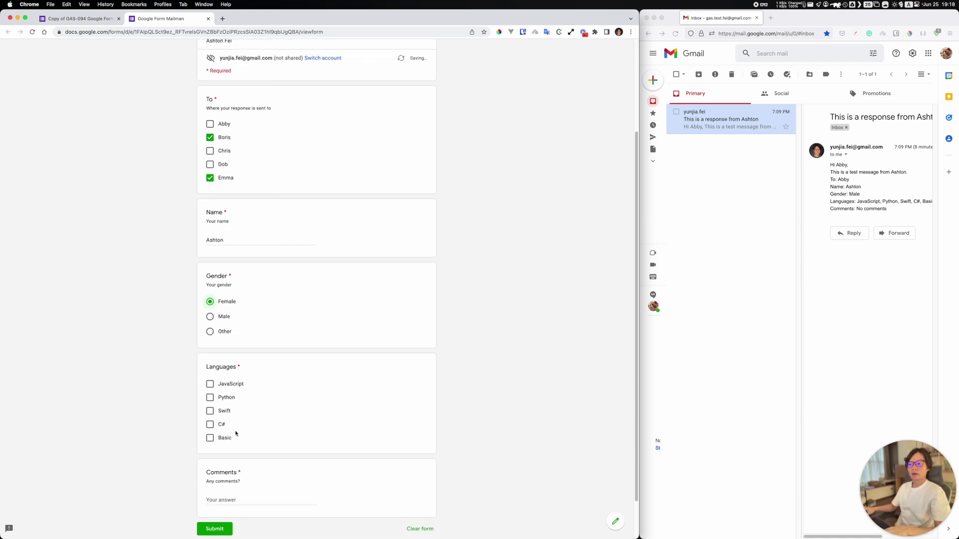
pyautogui.click(221, 339)
pyautogui.click(213, 351)
pyautogui.click(213, 365)
pyautogui.click(226, 443)
pyautogui.write('No comments')
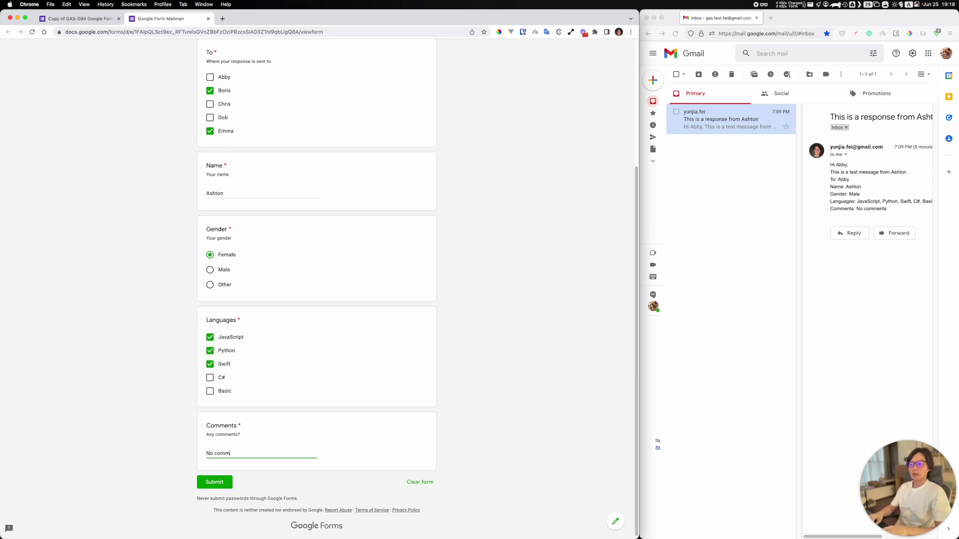
pyautogui.click(219, 483)
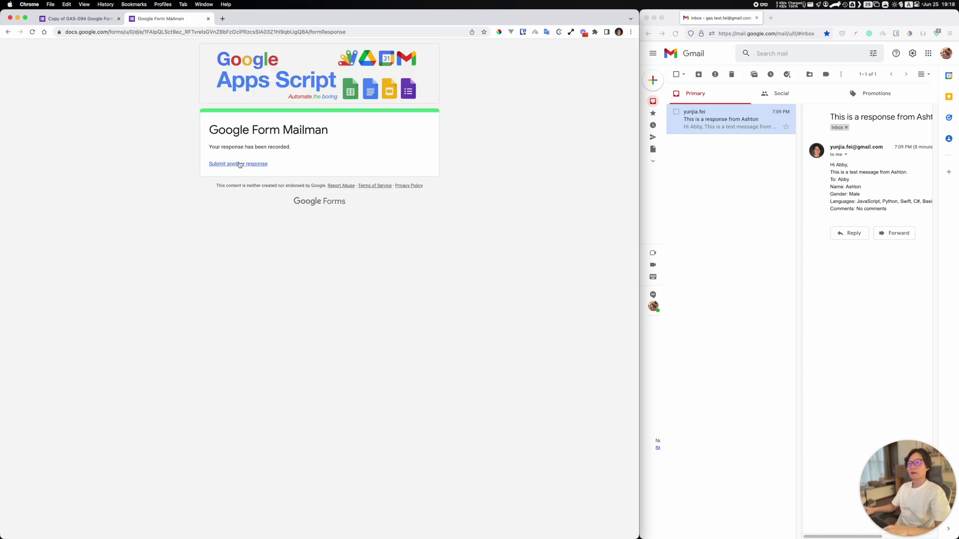
pyautogui.click(709, 189)
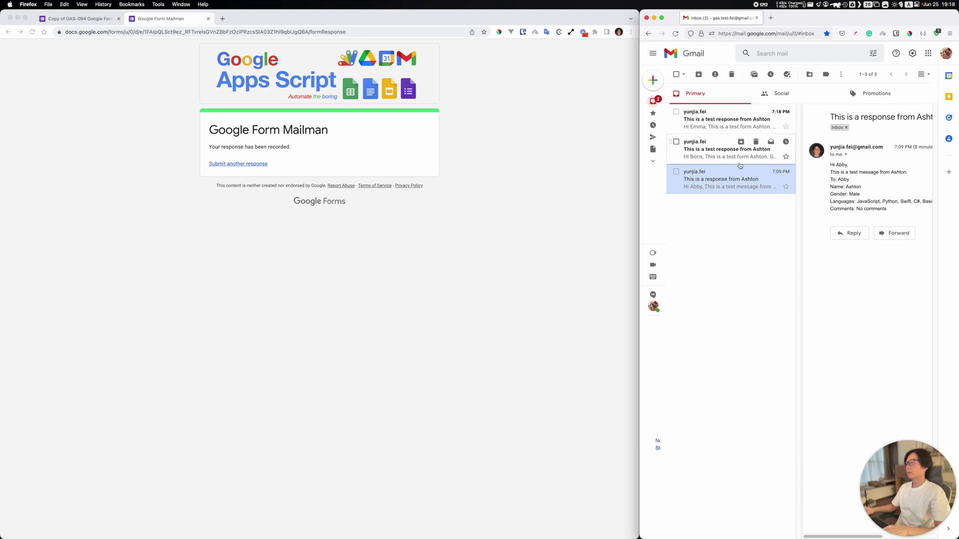
# Step: Read both new test emails in Gmail, checking their greetings and recipients, then return to Mailman settings
pyautogui.click(702, 157)
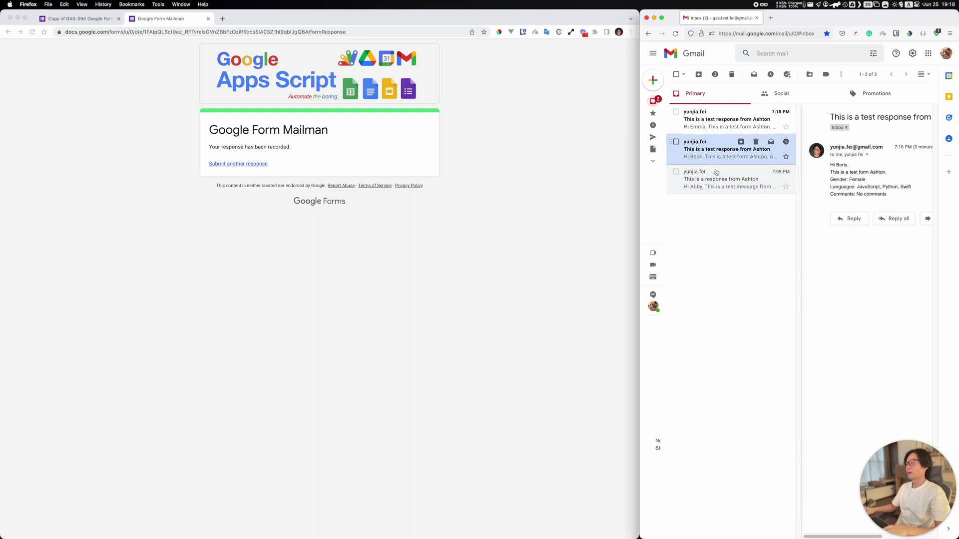
pyautogui.doubleClick(844, 166)
pyautogui.moveTo(873, 184); pyautogui.dragTo(760, 134)
pyautogui.click(760, 129)
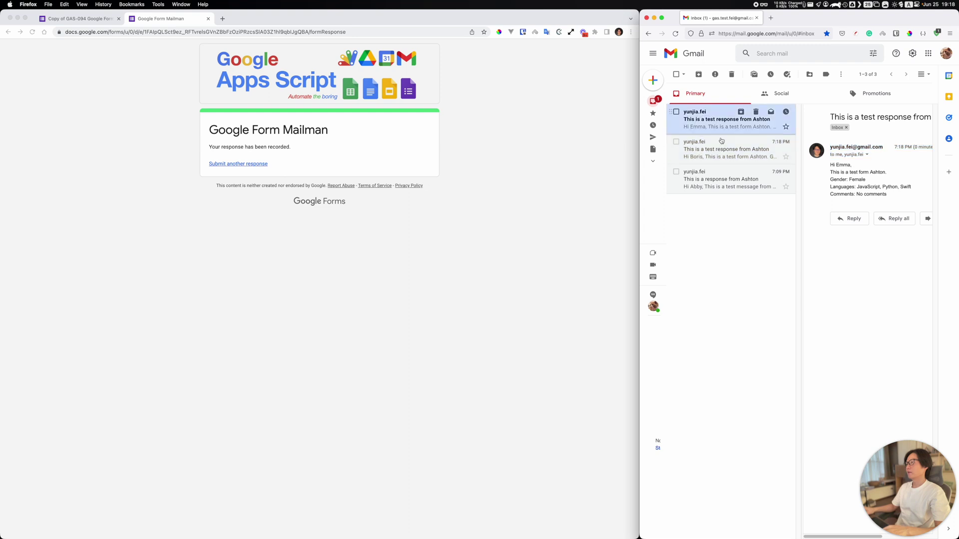
pyautogui.doubleClick(843, 165)
pyautogui.moveTo(886, 196); pyautogui.dragTo(824, 163)
pyautogui.click(854, 263)
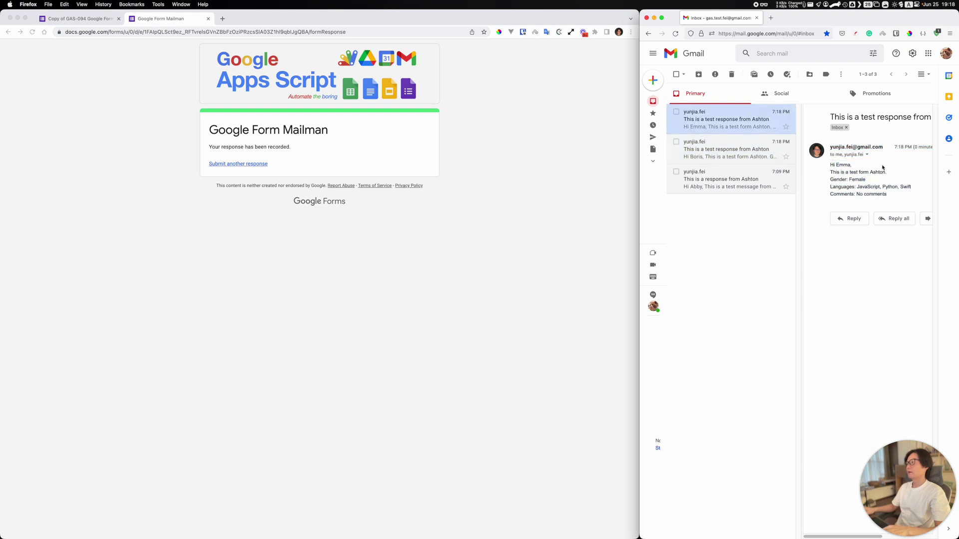
pyautogui.click(94, 19)
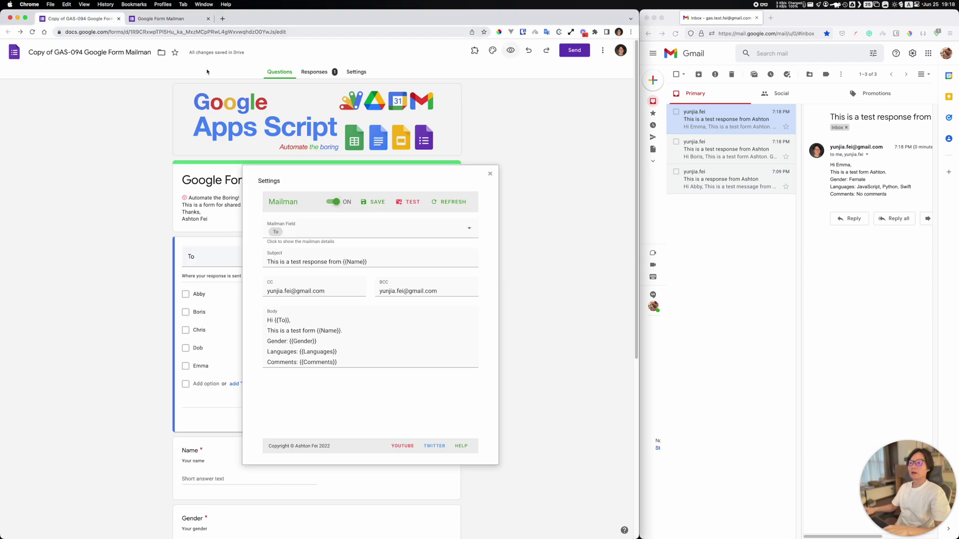
# Step: Wrap {{Comments}}, {{Languages}} and {{Gender}} in <strong></strong> tags in the email body
pyautogui.click(368, 365)
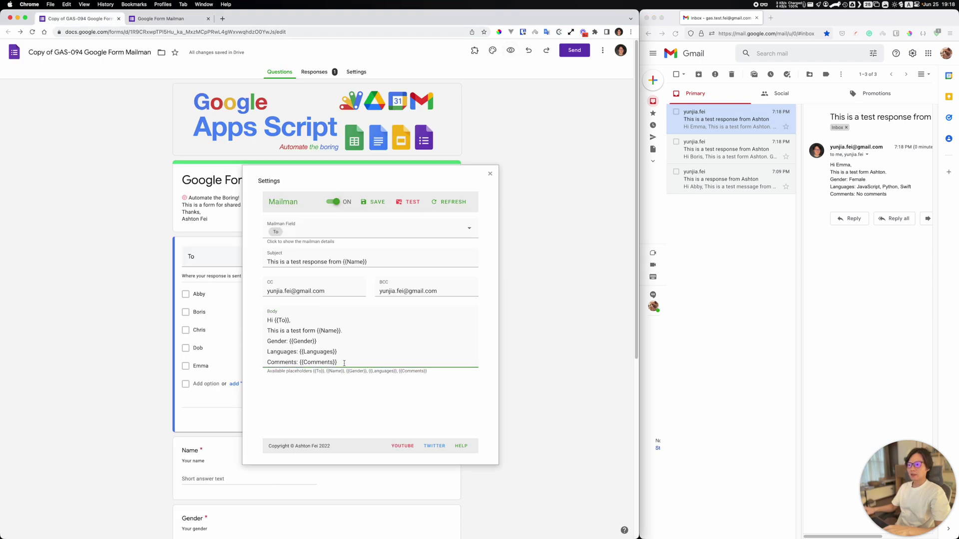
pyautogui.moveTo(345, 363); pyautogui.dragTo(254, 318)
pyautogui.click(349, 363)
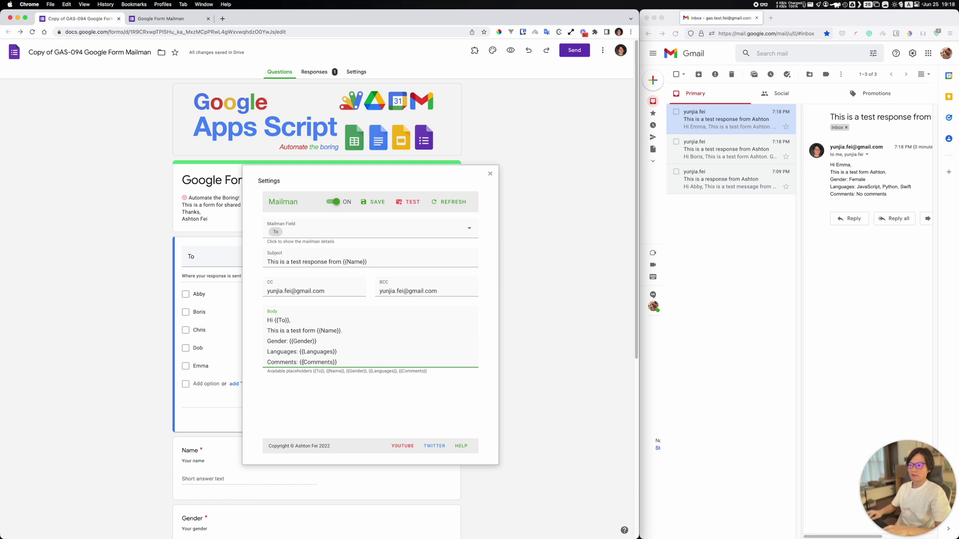
pyautogui.click(300, 362)
pyautogui.write('<stron')
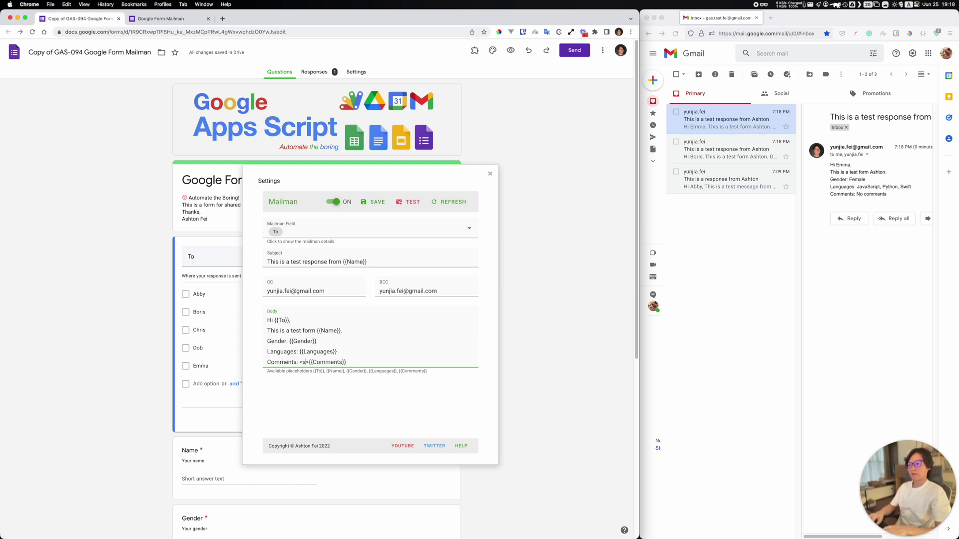
pyautogui.write('g>{{Comments}}</strong>')
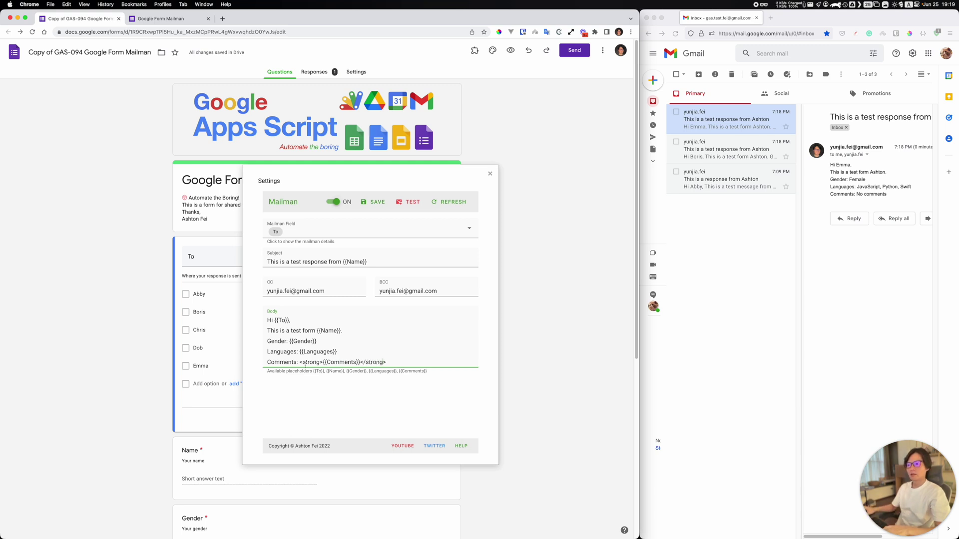
pyautogui.moveTo(300, 362); pyautogui.dragTo(323, 362)
pyautogui.press('super+c')
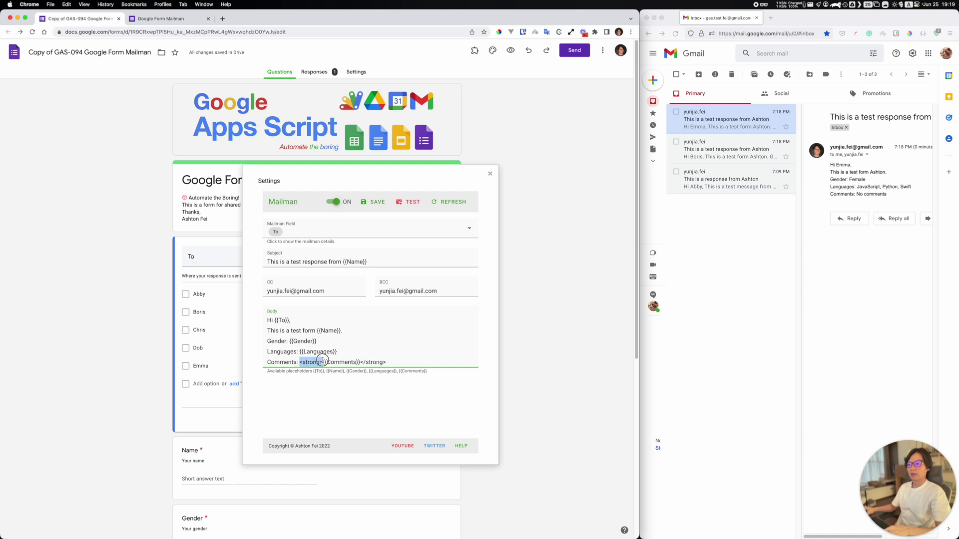
pyautogui.click(299, 352)
pyautogui.press('super+v')
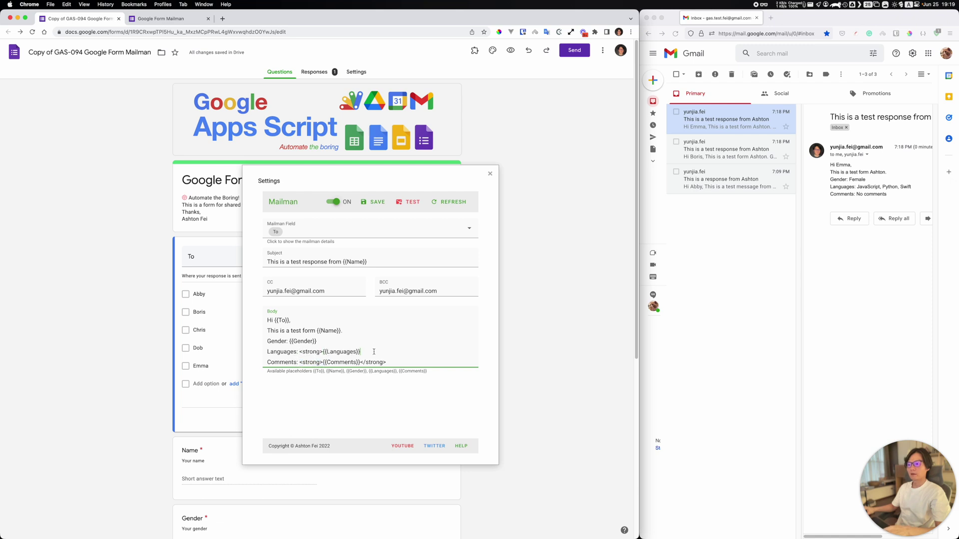
pyautogui.write('</strong>')
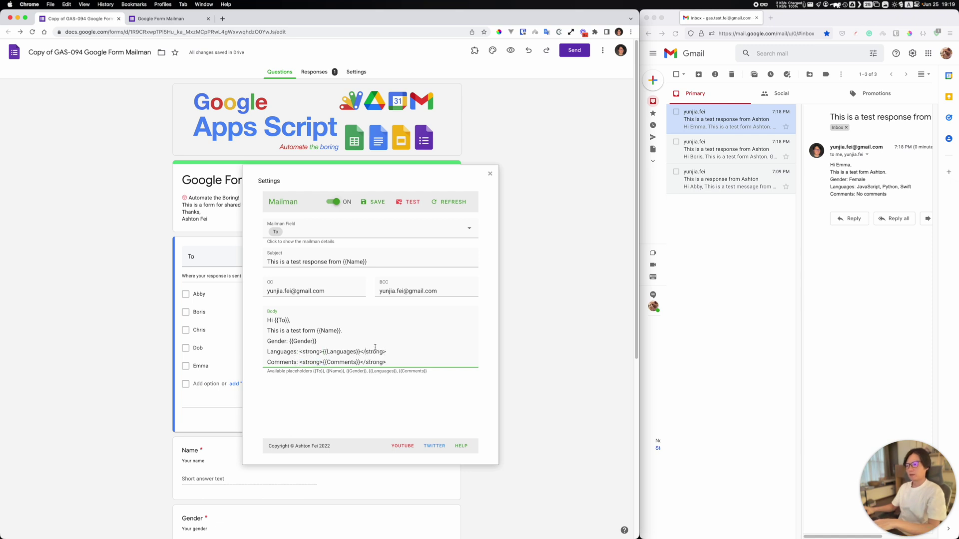
pyautogui.click(291, 343)
pyautogui.press('super+v')
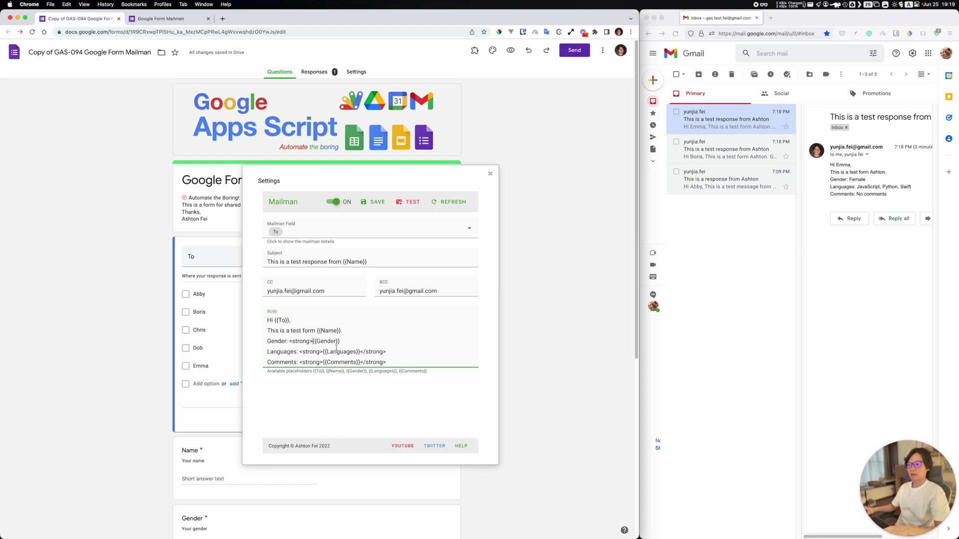
pyautogui.press('super+v')
pyautogui.write('/')
# Step: Add a 'Thanks,' sign-off with the sender's name, blank lines after greeting and Name line, and save
pyautogui.click(430, 362)
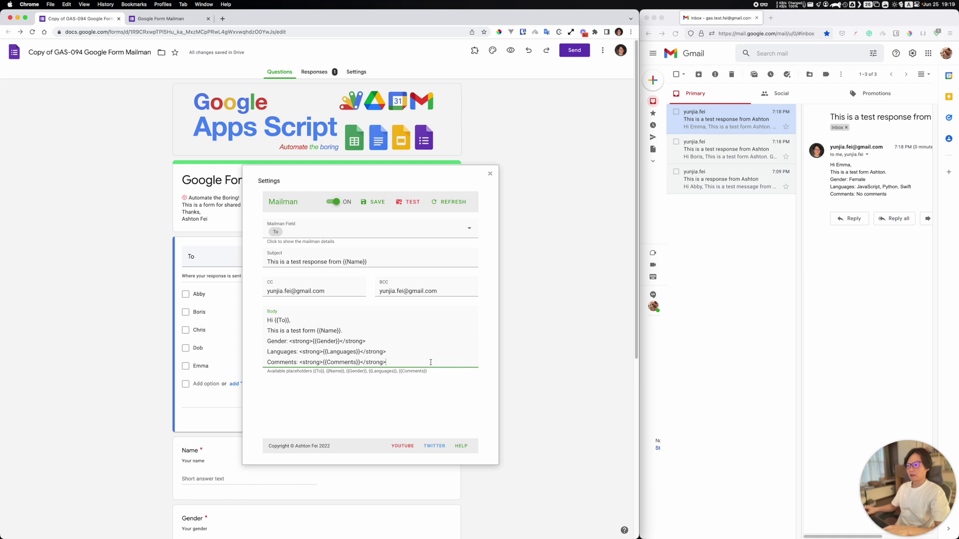
pyautogui.press('Return')
pyautogui.press('Return')
pyautogui.write('Th')
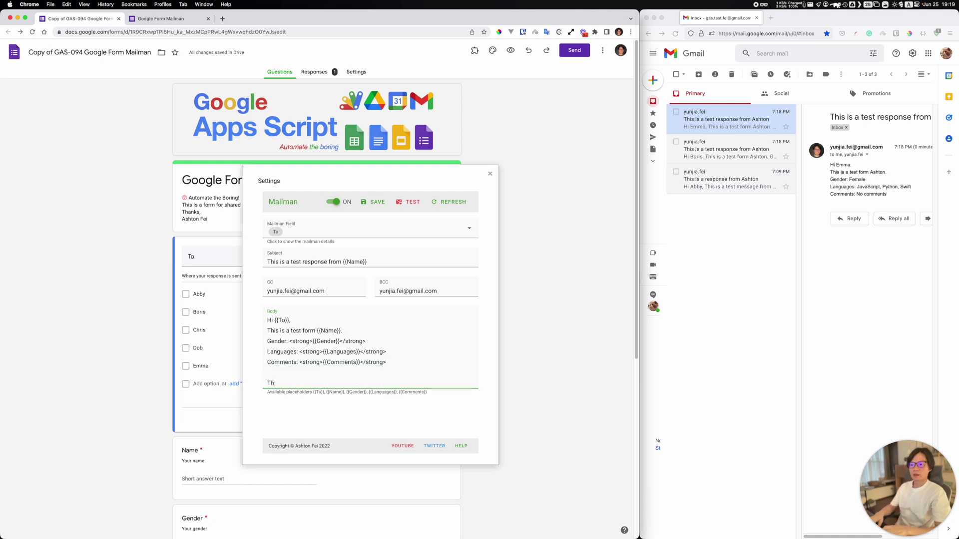
pyautogui.write('anks,')
pyautogui.press('Return')
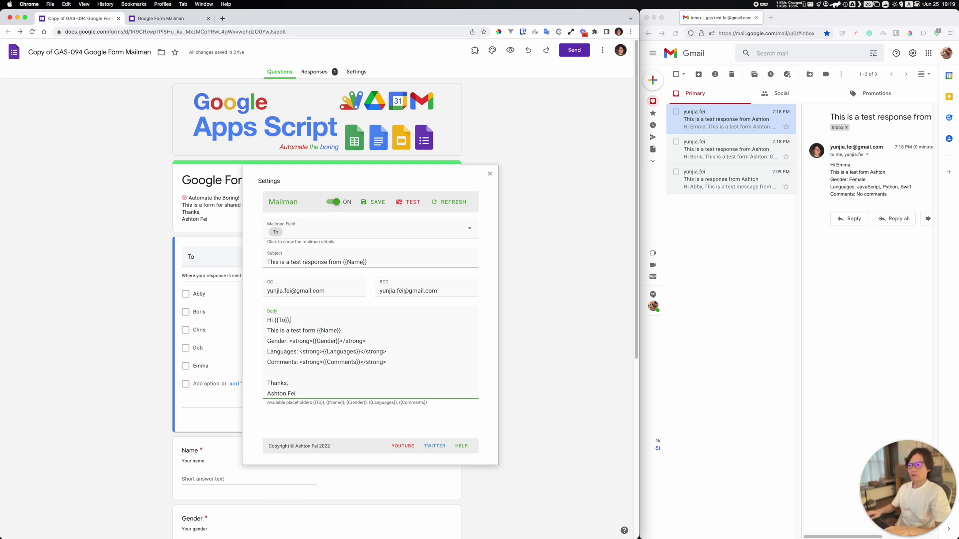
pyautogui.press('Return')
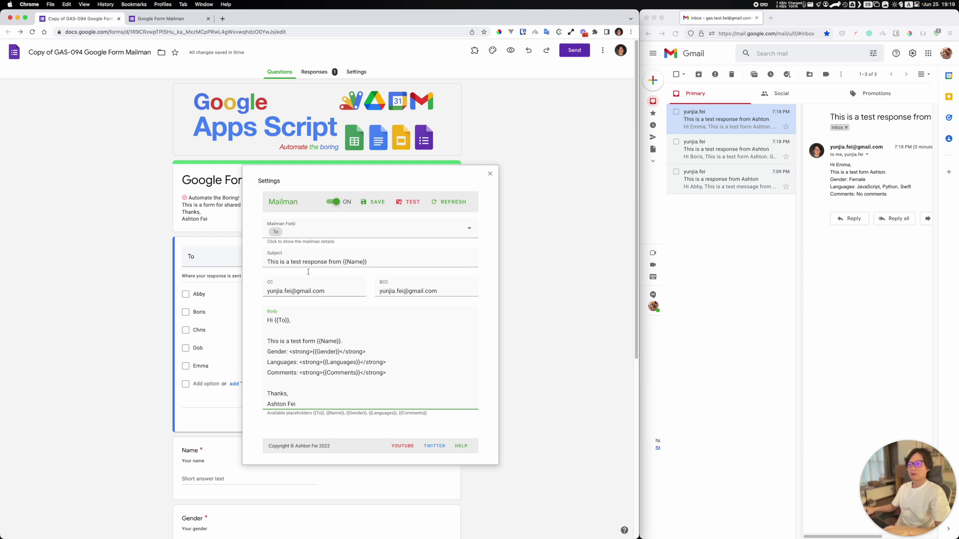
pyautogui.click(350, 342)
pyautogui.press('Return')
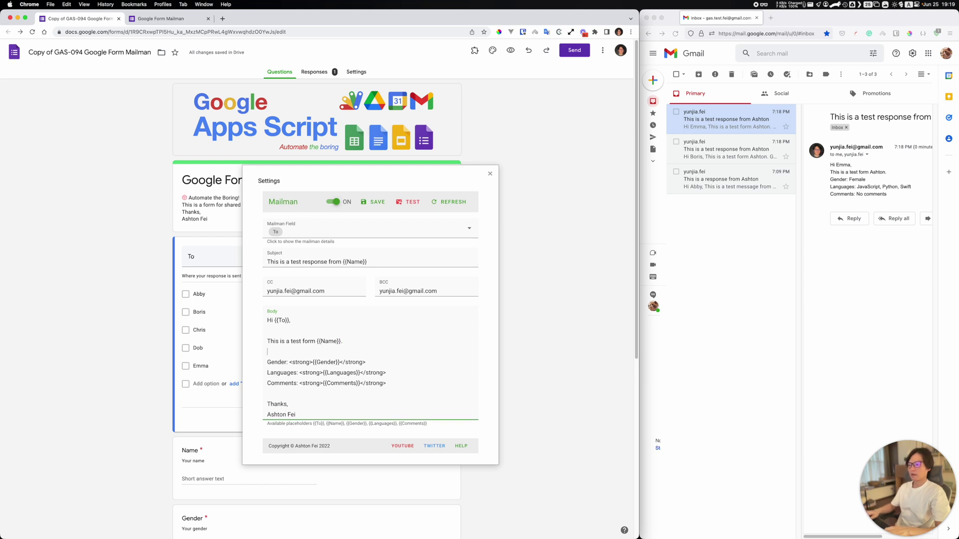
pyautogui.scroll(-1, 318, 408)
pyautogui.scroll(-2, 319, 408)
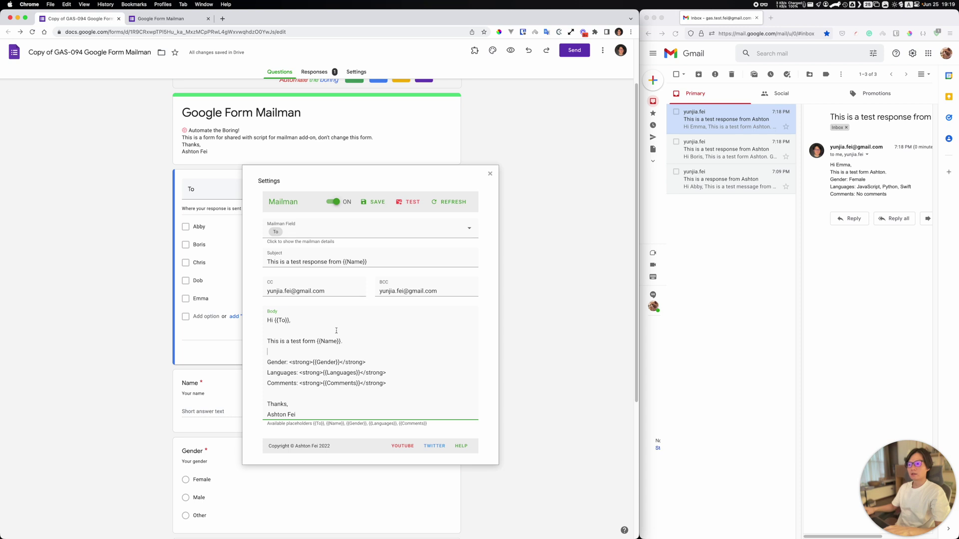
pyautogui.click(356, 202)
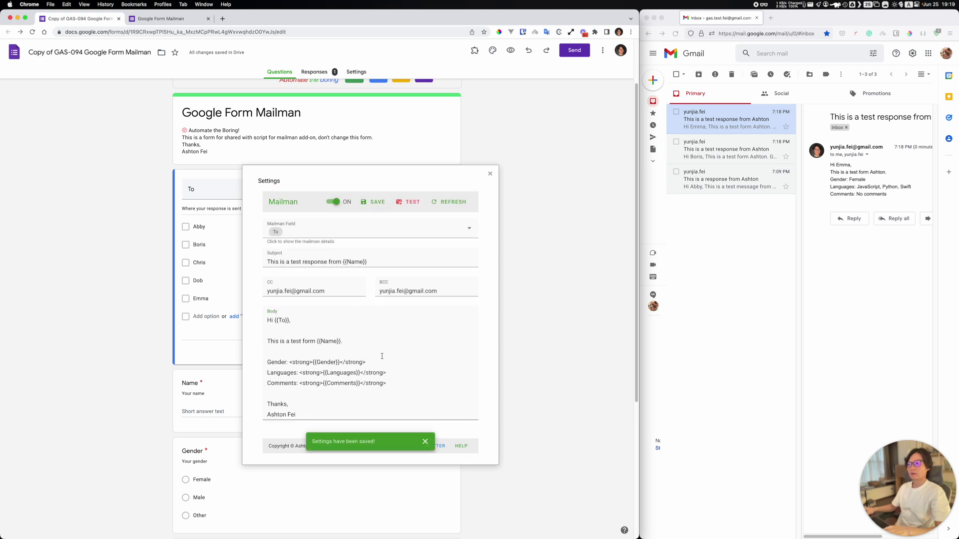
# Step: Expand and collapse the Mailman field details to check the recipient address mappings
pyautogui.click(332, 233)
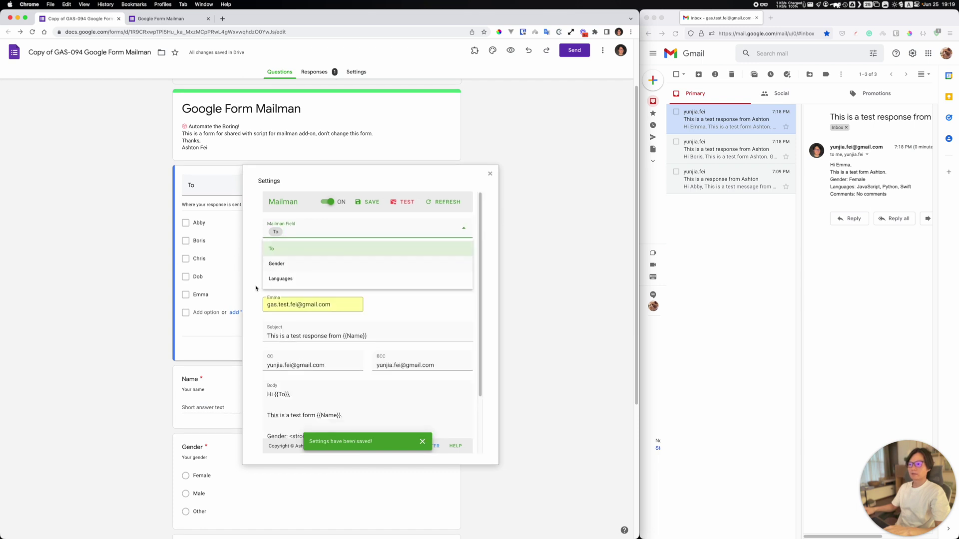
pyautogui.click(407, 334)
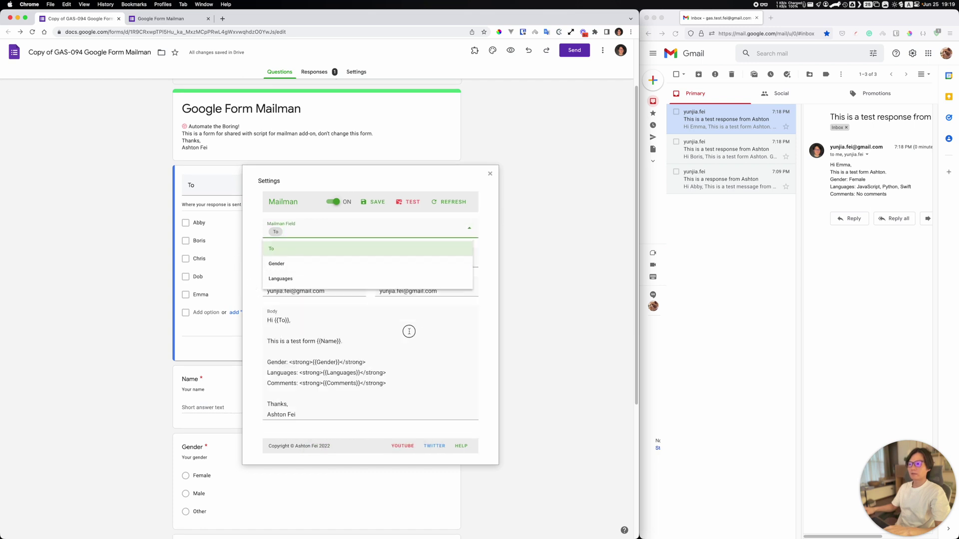
pyautogui.click(330, 232)
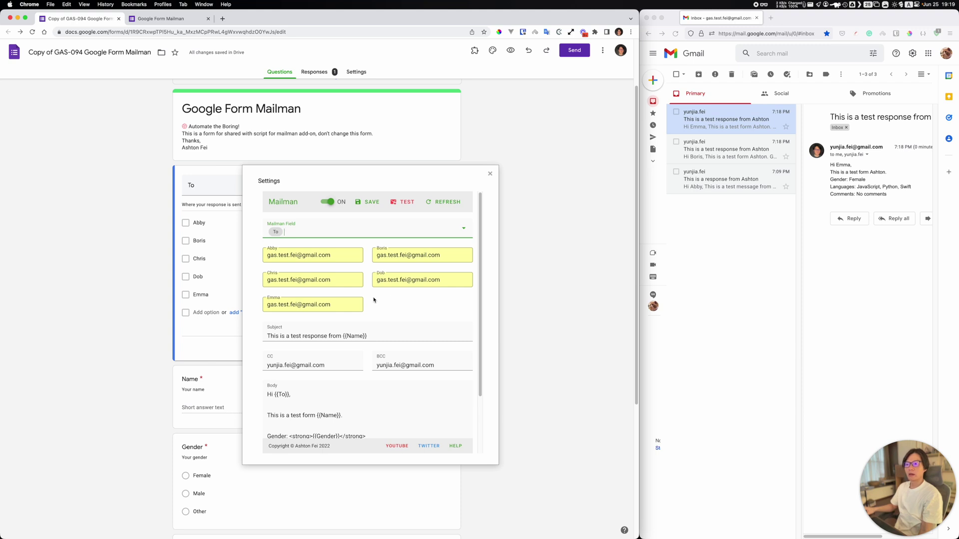
pyautogui.click(370, 331)
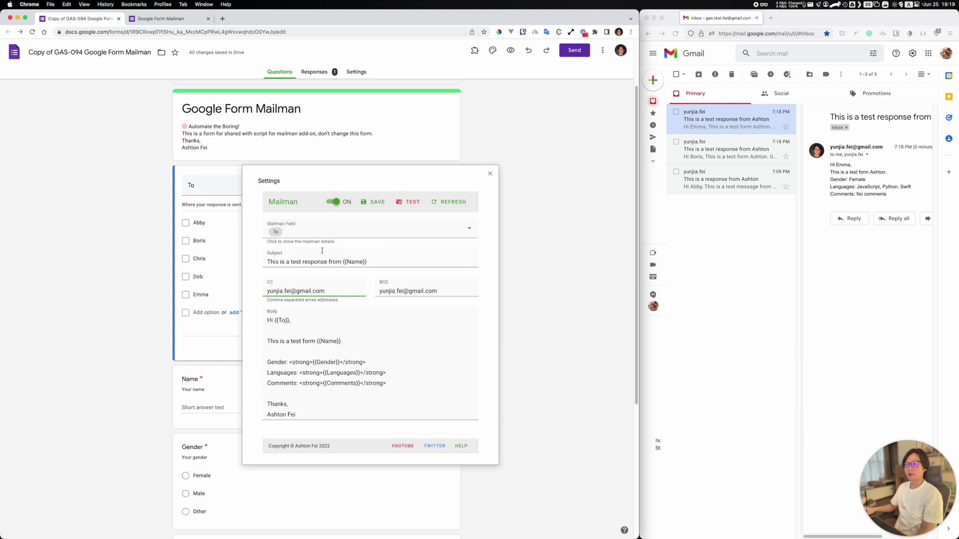
pyautogui.click(296, 233)
pyautogui.click(298, 249)
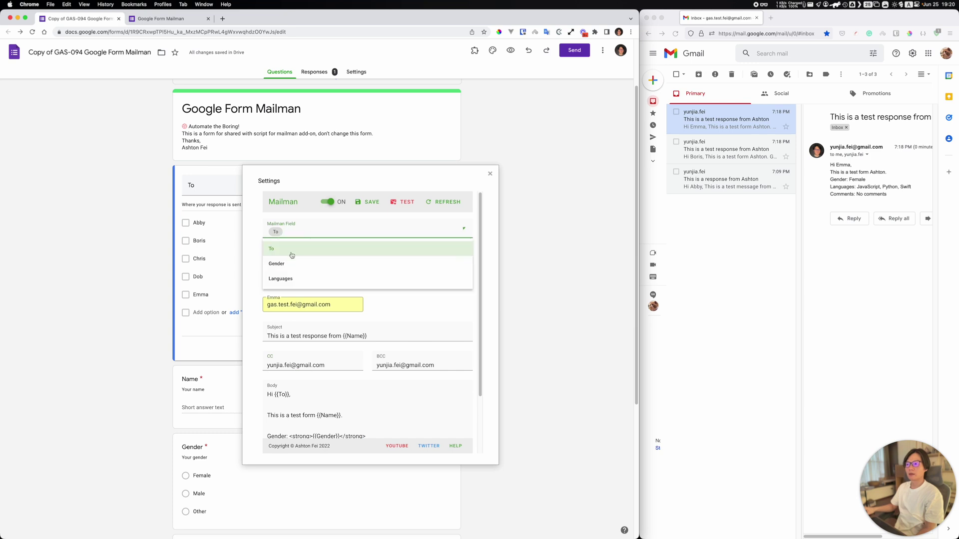
pyautogui.click(294, 241)
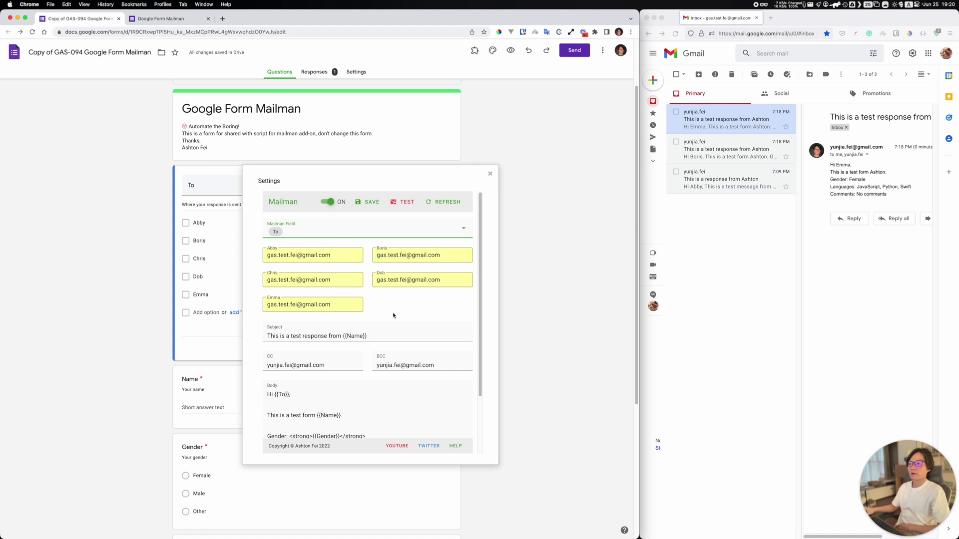
pyautogui.click(396, 372)
pyautogui.scroll(-5, 299, 300)
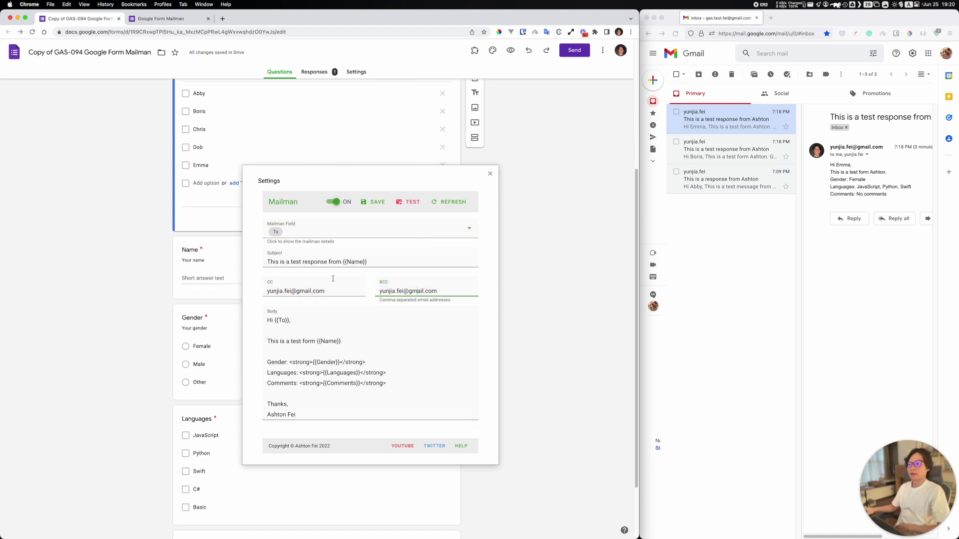
pyautogui.click(280, 233)
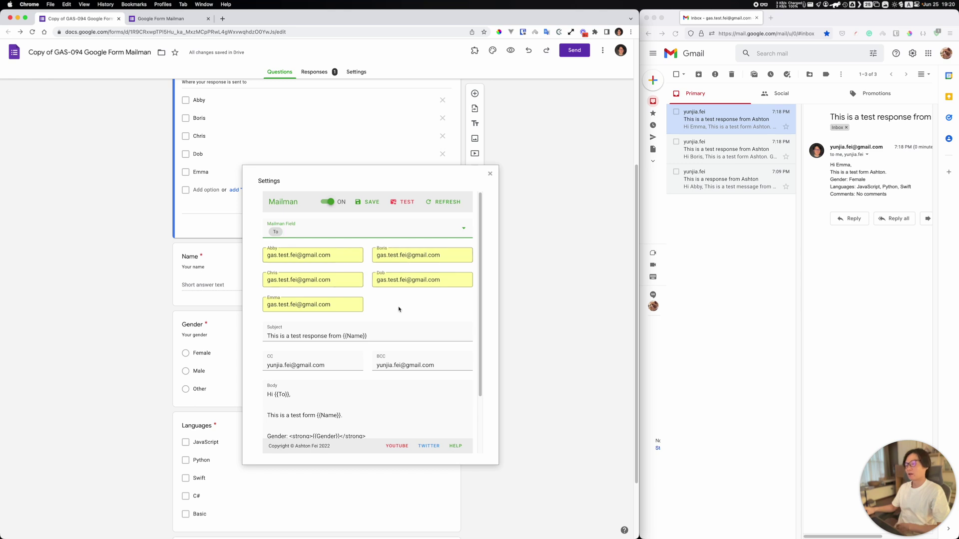
# Step: Review the Mailman field choices once more, save the settings, and dismiss the saved notice
pyautogui.scroll(2, 211, 308)
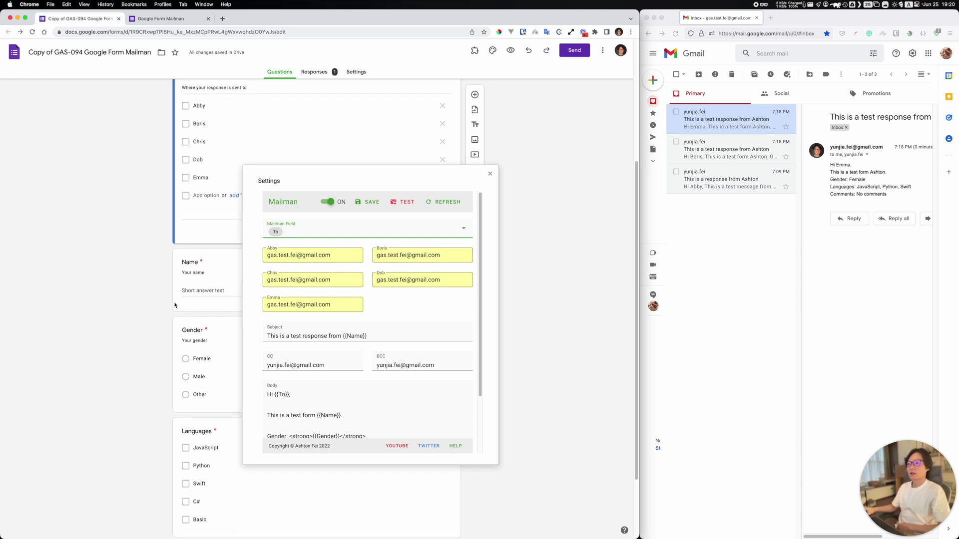
pyautogui.scroll(2, 211, 308)
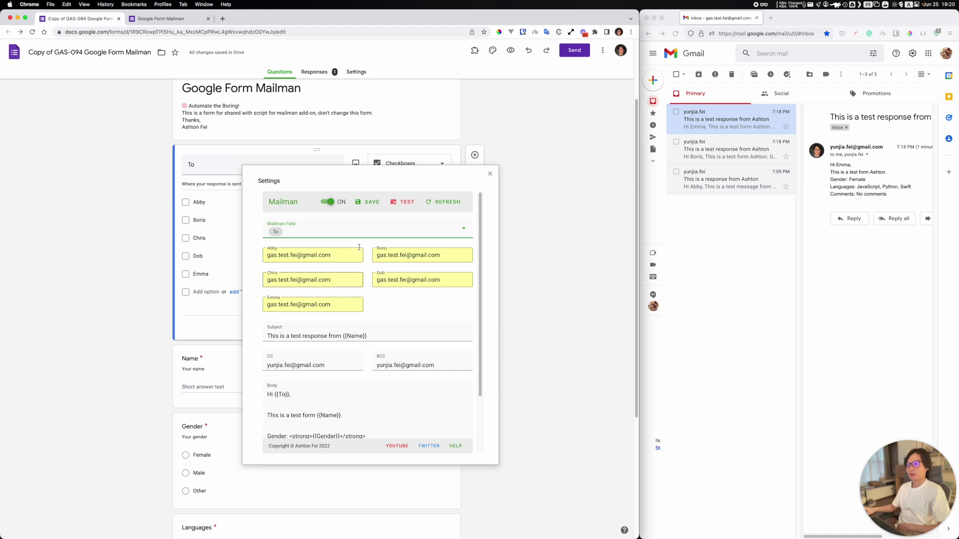
pyautogui.scroll(-4, 362, 269)
pyautogui.scroll(6, 356, 270)
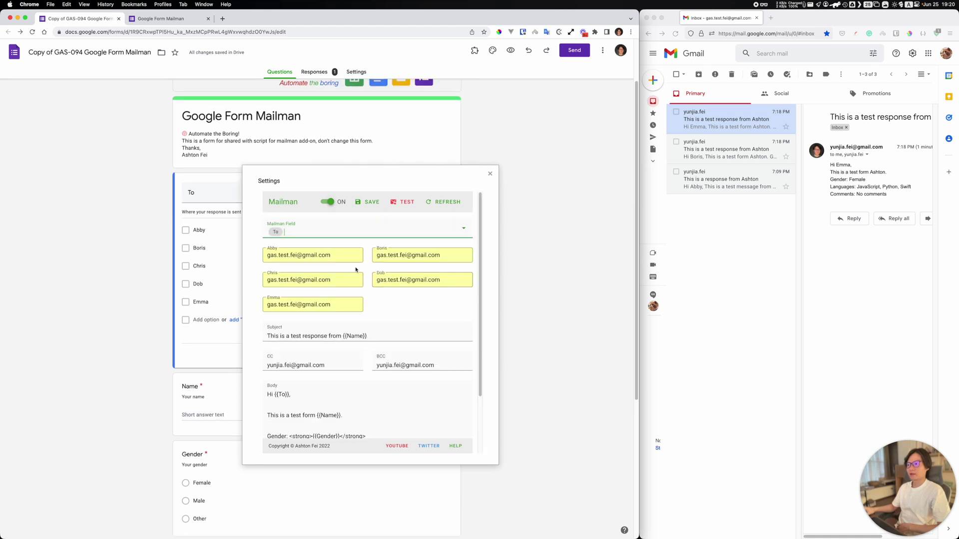
pyautogui.click(310, 232)
pyautogui.click(416, 341)
pyautogui.scroll(-3, 380, 379)
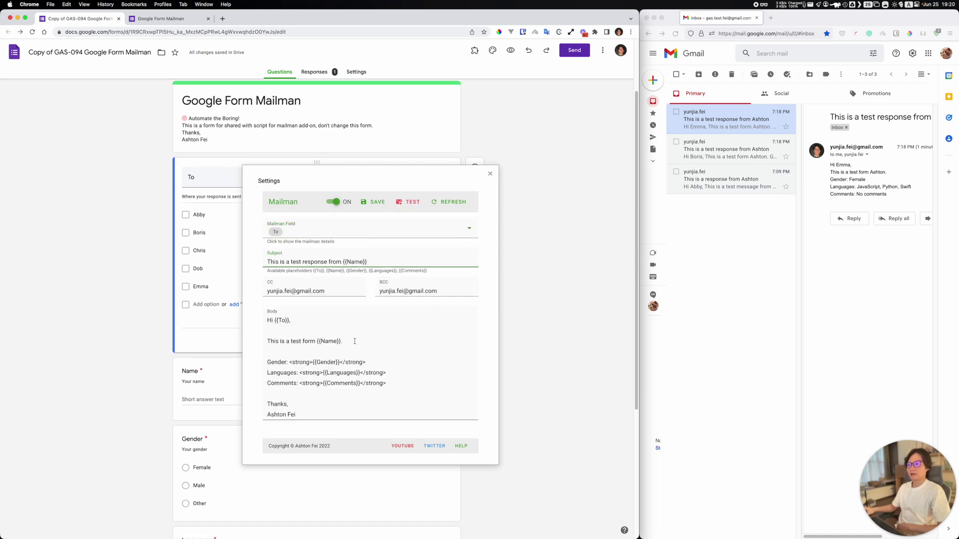
pyautogui.click(376, 201)
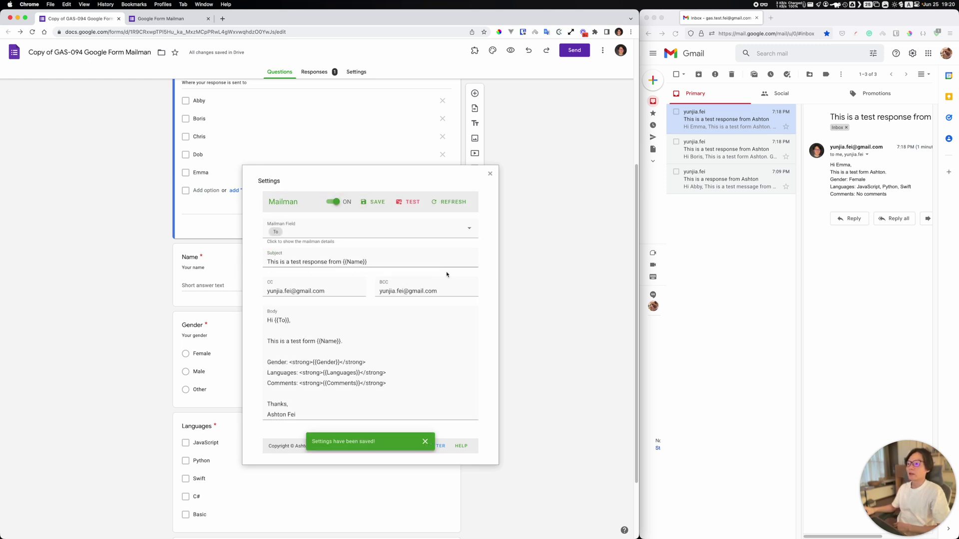
pyautogui.click(425, 442)
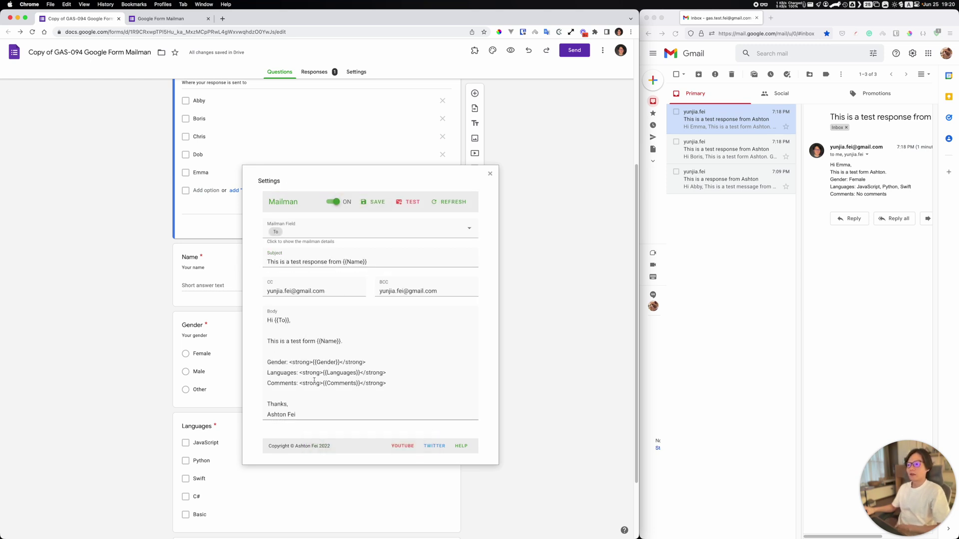
# Step: Highlight the email body and its strong tag to point out the bold template
pyautogui.moveTo(311, 409); pyautogui.dragTo(244, 329)
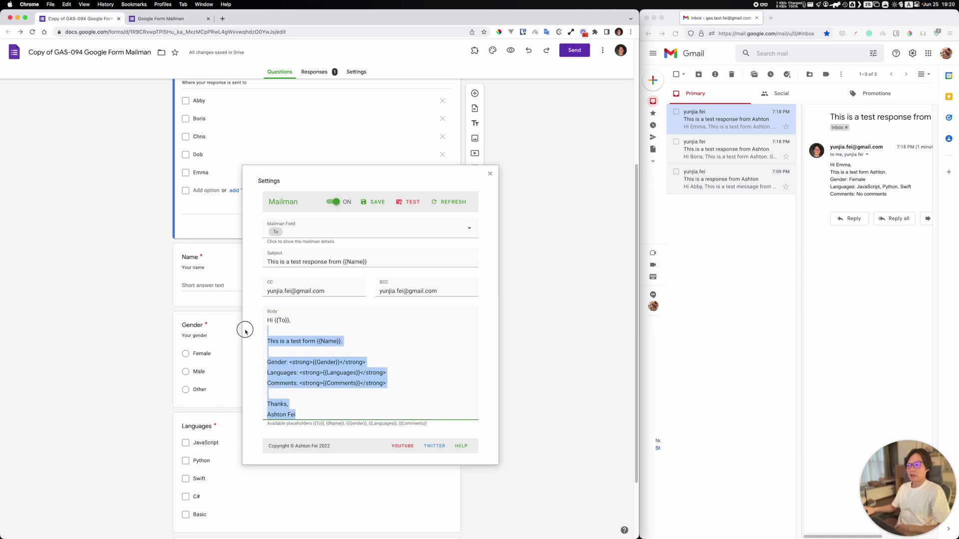
pyautogui.click(312, 383)
pyautogui.doubleClick(312, 383)
pyautogui.click(402, 386)
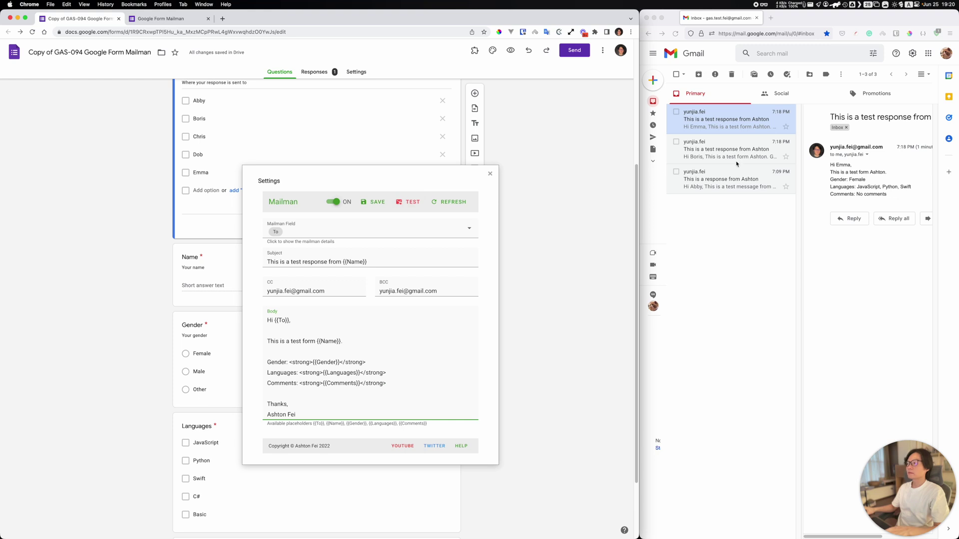
# Step: Delete all three test emails from the Gmail inbox and open a blank form for another response
pyautogui.click(677, 75)
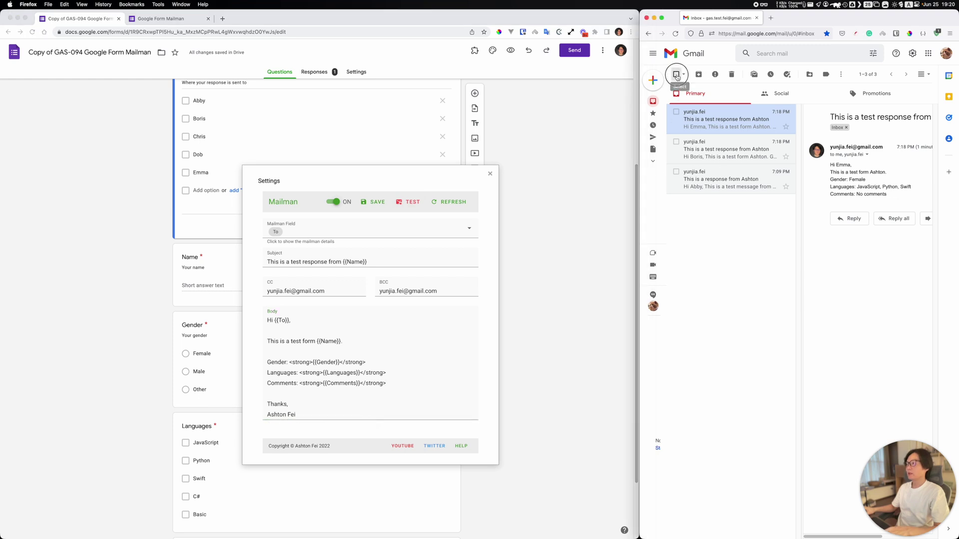
pyautogui.click(731, 74)
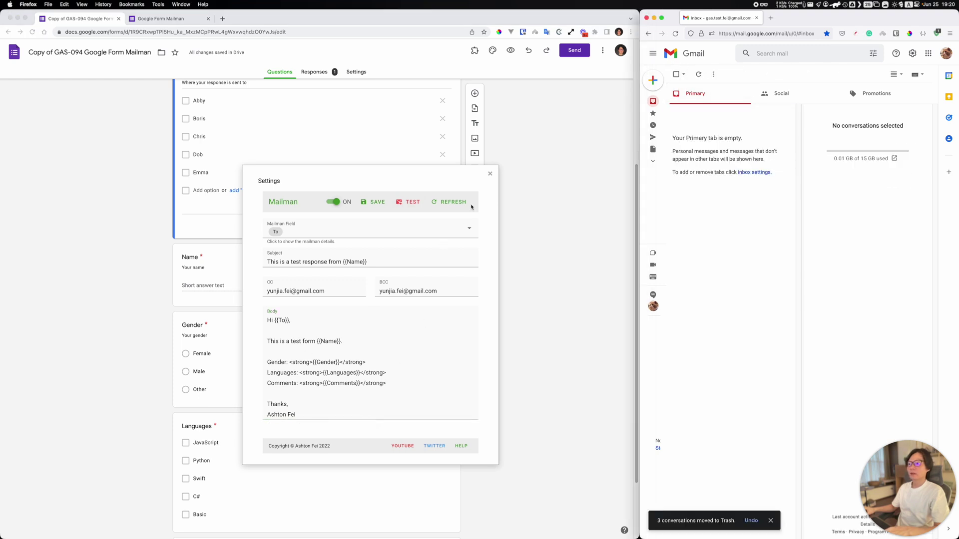
pyautogui.click(167, 19)
pyautogui.click(249, 164)
# Step: Tick the first, second and last recipients, enter the respondent's name, and choose Male
pyautogui.click(218, 248)
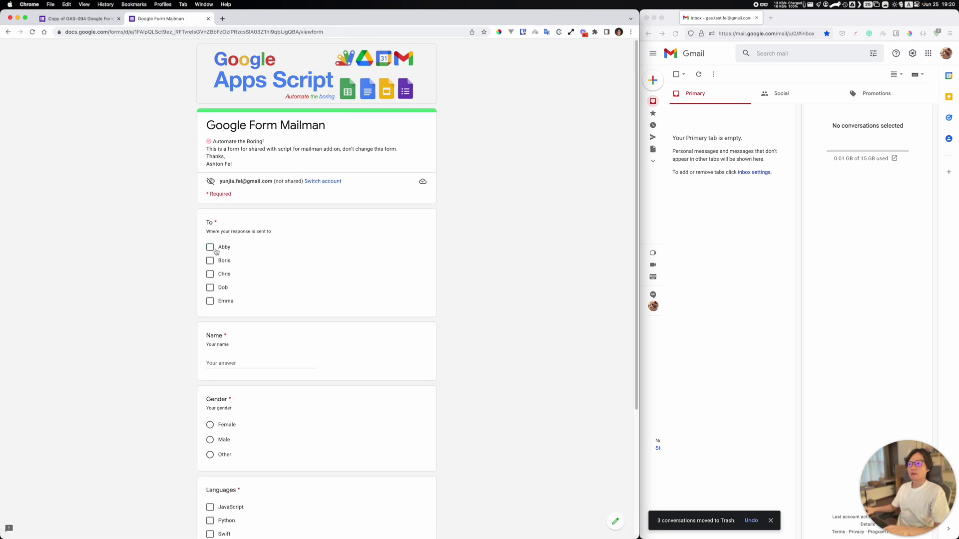
pyautogui.click(221, 301)
pyautogui.click(210, 260)
pyautogui.click(240, 360)
pyautogui.write('Ashton')
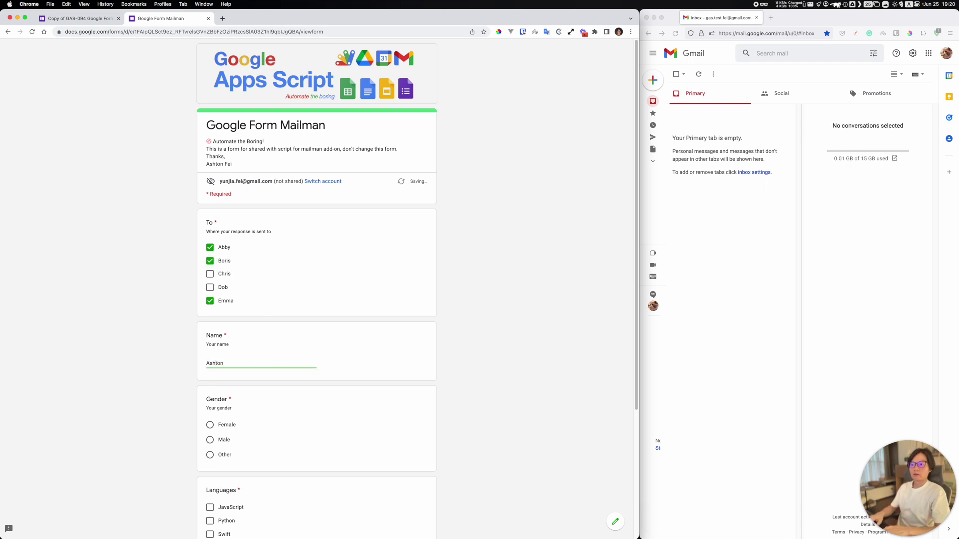
pyautogui.click(238, 440)
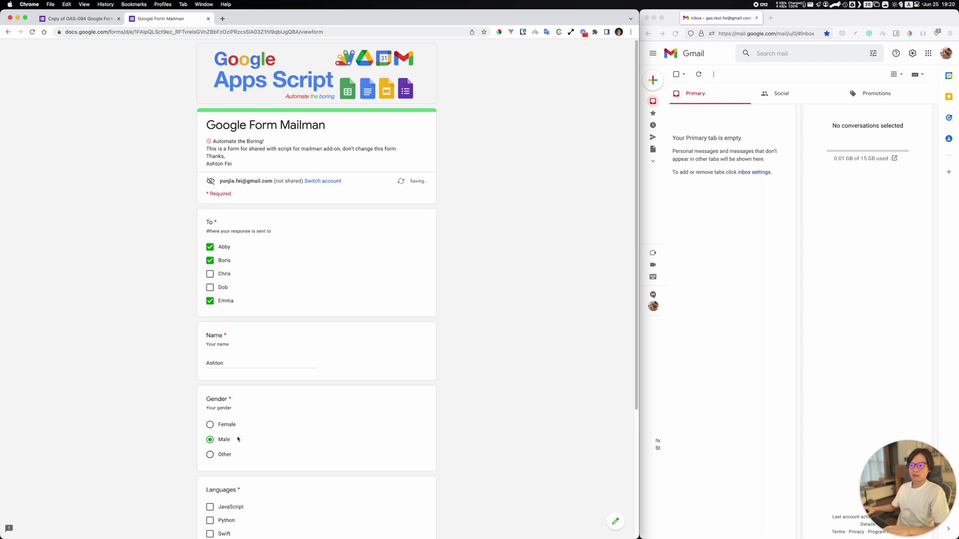
# Step: Tick Swift, Python and JavaScript, comment 'No comments' after fixing a typo, and submit
pyautogui.scroll(-3, 238, 439)
pyautogui.click(225, 419)
pyautogui.click(225, 406)
pyautogui.click(238, 391)
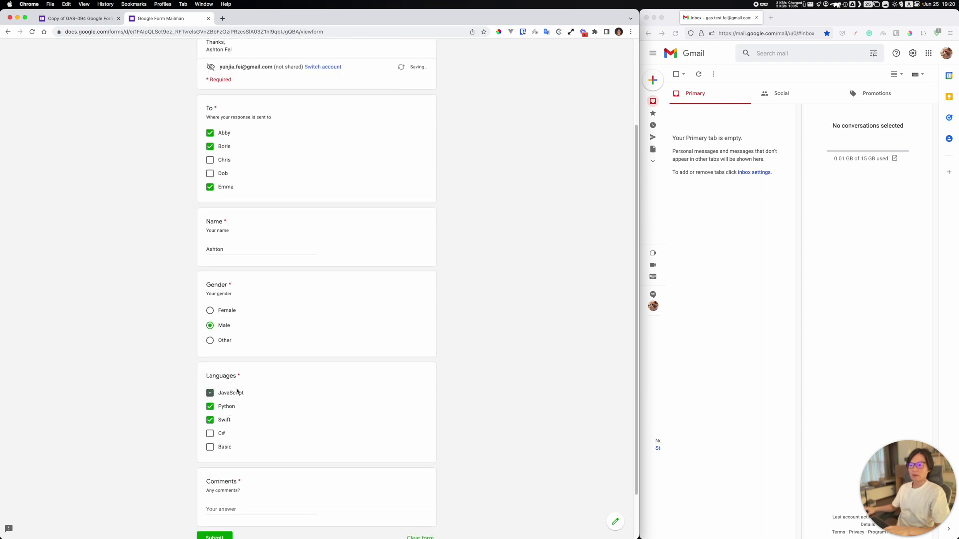
pyautogui.scroll(-2, 250, 462)
pyautogui.click(247, 452)
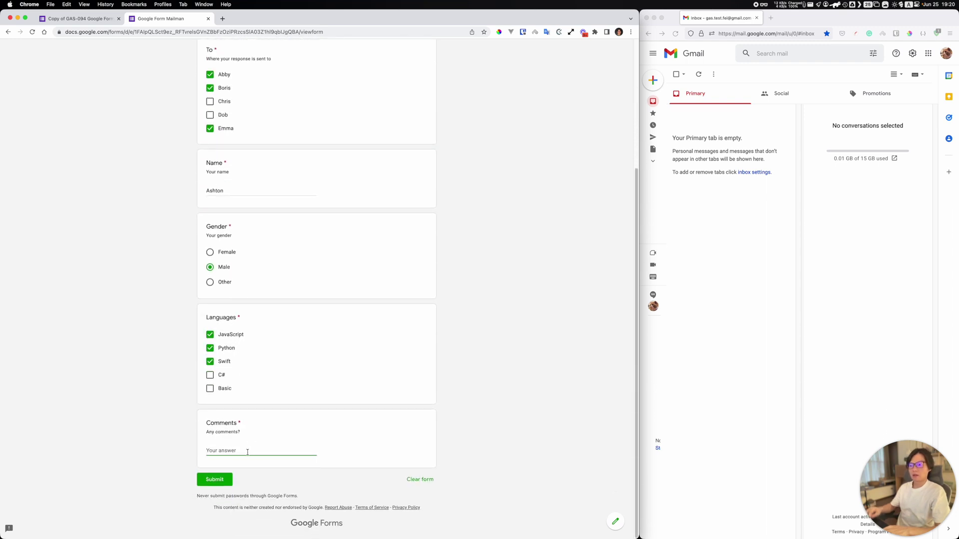
pyautogui.write('No comemnts')
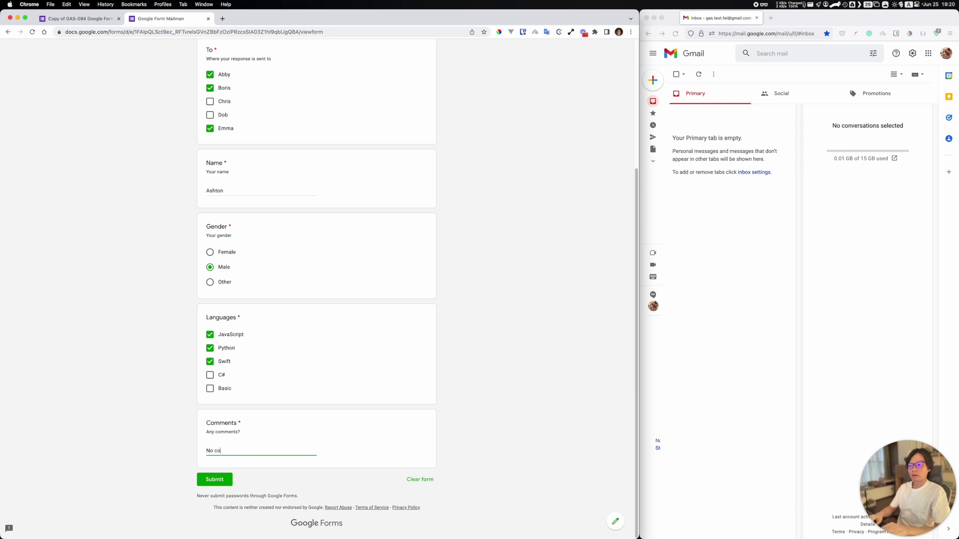
pyautogui.doubleClick(226, 451)
pyautogui.write('comments')
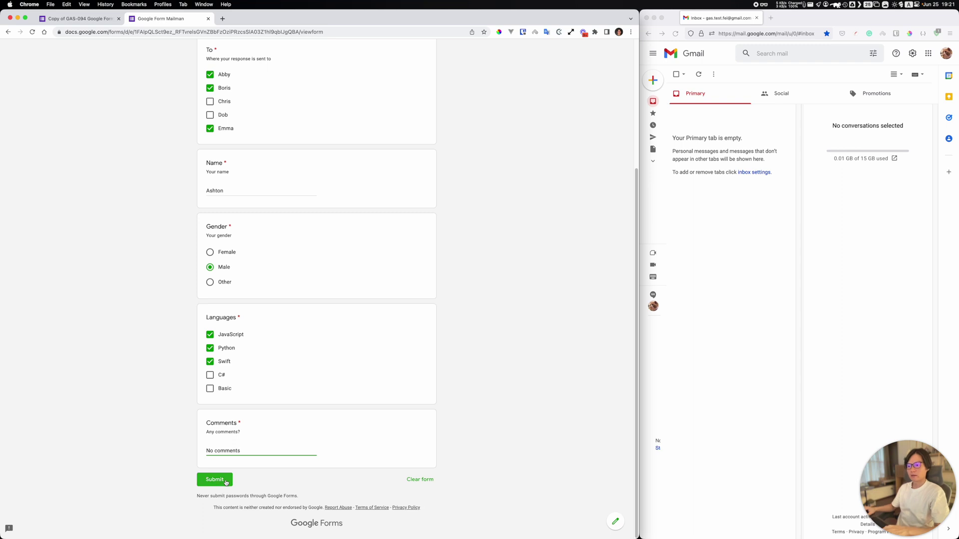
pyautogui.click(225, 480)
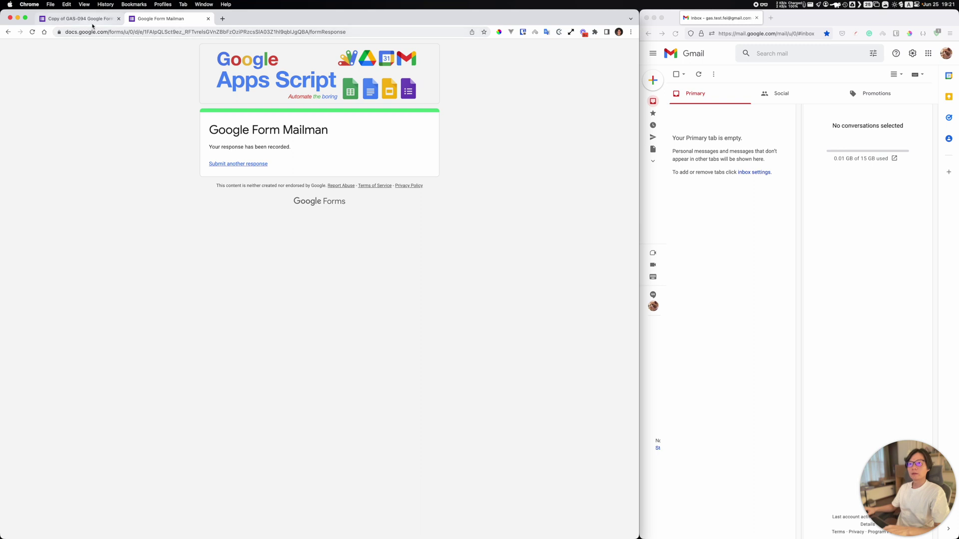
# Step: Refresh the inbox and open the third test email to check its bold Gender, Languages and Comments values
pyautogui.click(700, 75)
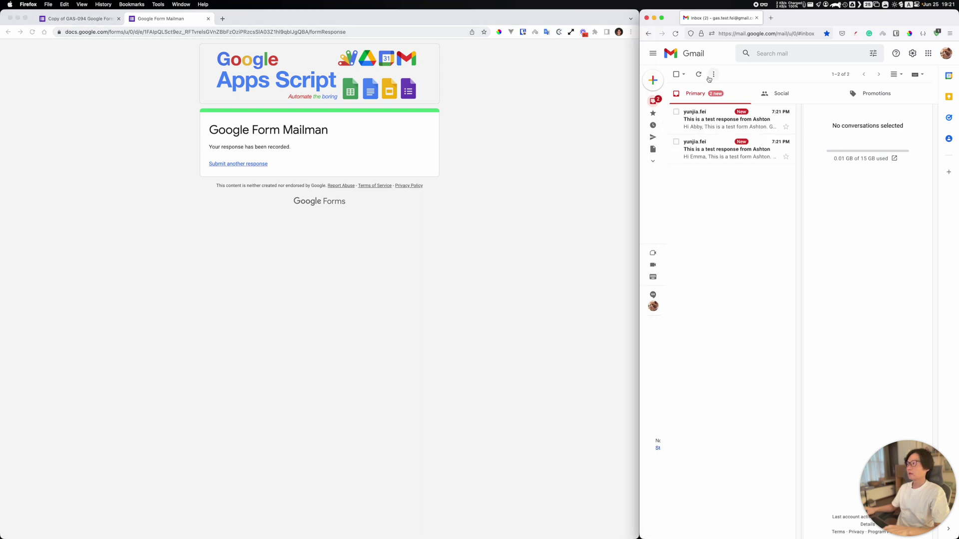
pyautogui.click(709, 150)
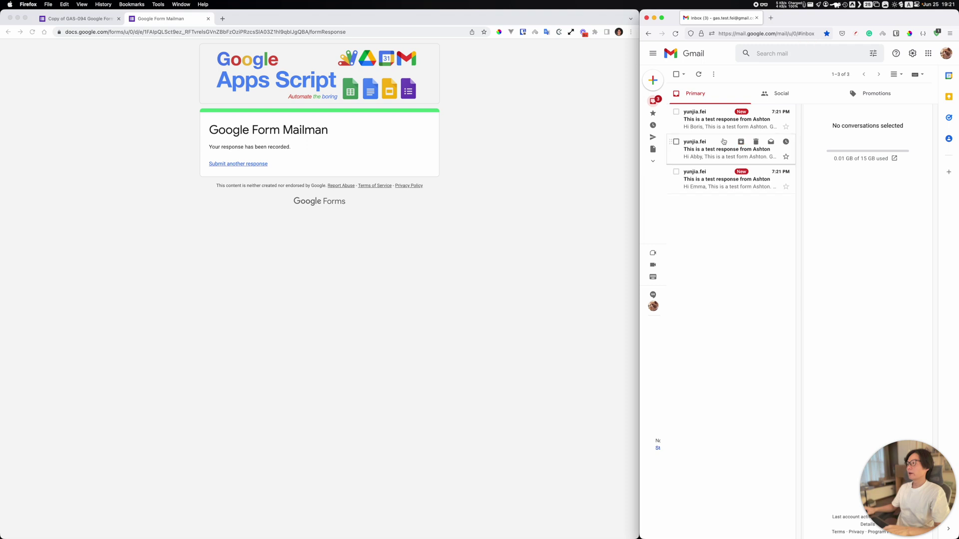
pyautogui.click(716, 186)
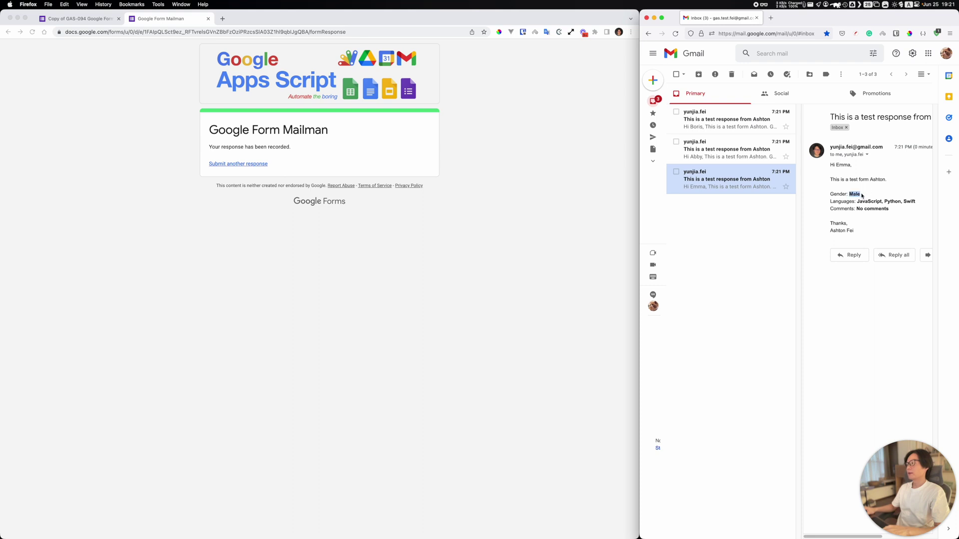
pyautogui.doubleClick(879, 201)
pyautogui.moveTo(879, 202); pyautogui.dragTo(899, 210)
pyautogui.click(861, 216)
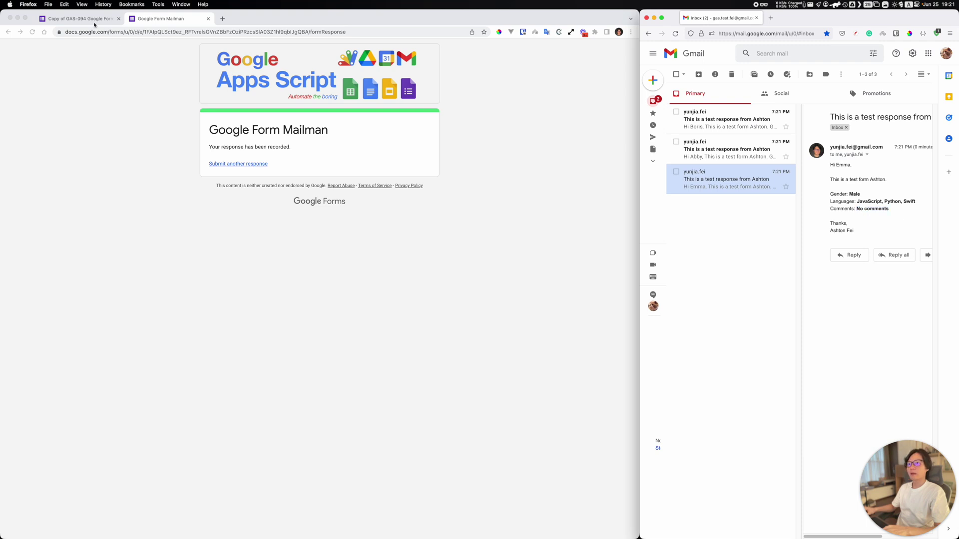
pyautogui.click(80, 19)
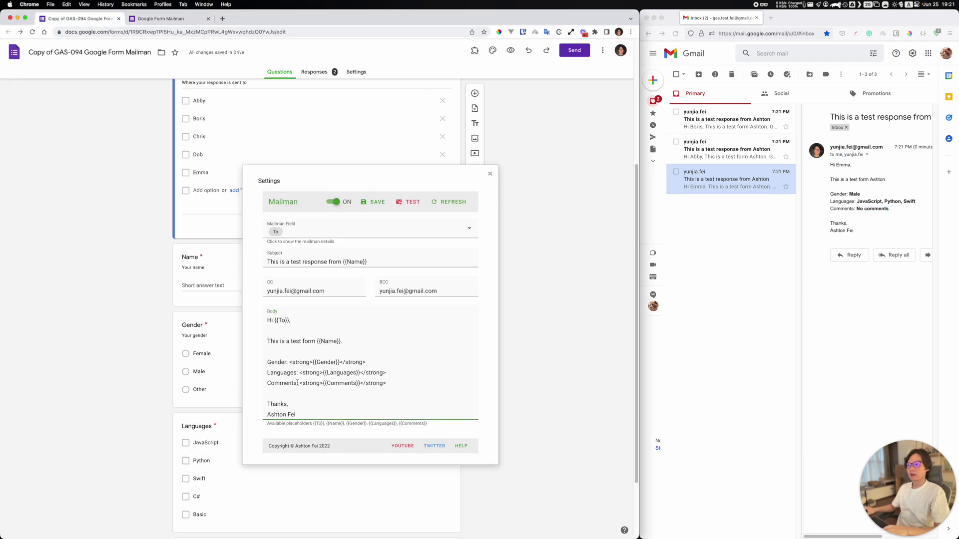
pyautogui.moveTo(300, 383); pyautogui.dragTo(366, 362)
pyautogui.click(390, 361)
pyautogui.moveTo(300, 415); pyautogui.dragTo(249, 317)
pyautogui.click(394, 270)
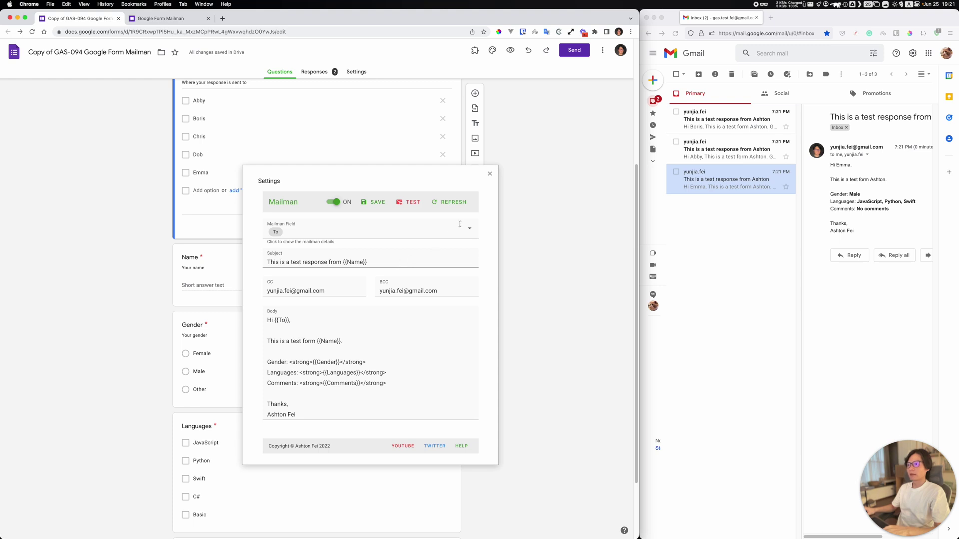
pyautogui.moveTo(261, 173); pyautogui.dragTo(318, 211)
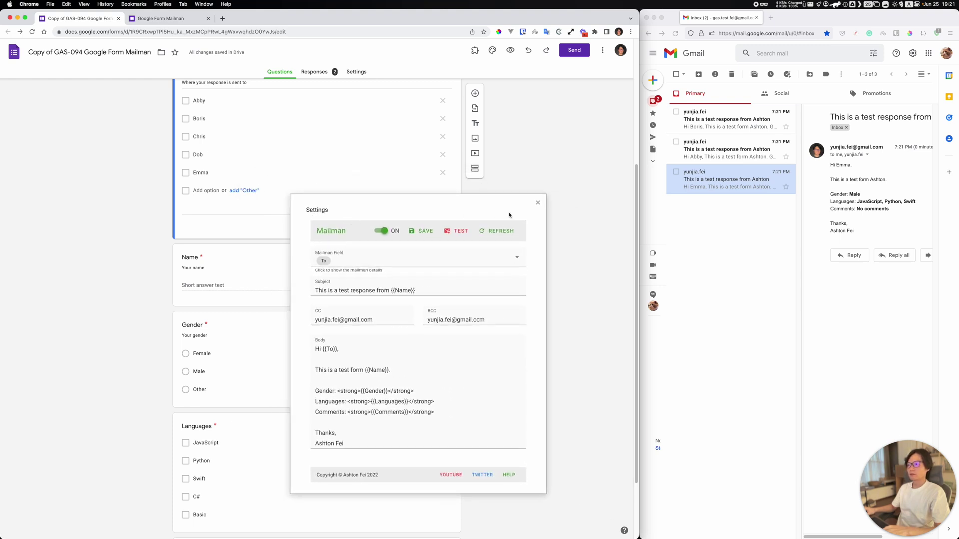
pyautogui.scroll(2, 264, 235)
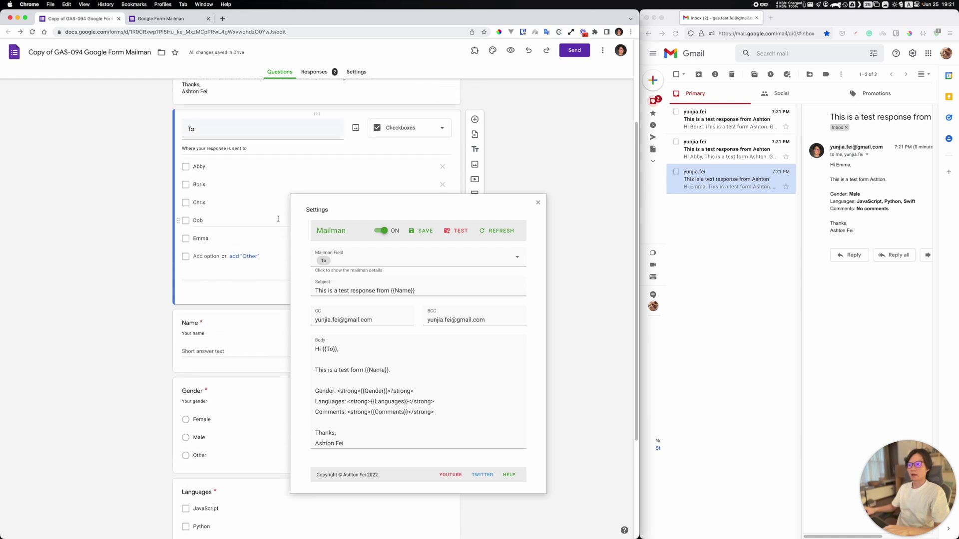
pyautogui.moveTo(316, 210); pyautogui.dragTo(333, 199)
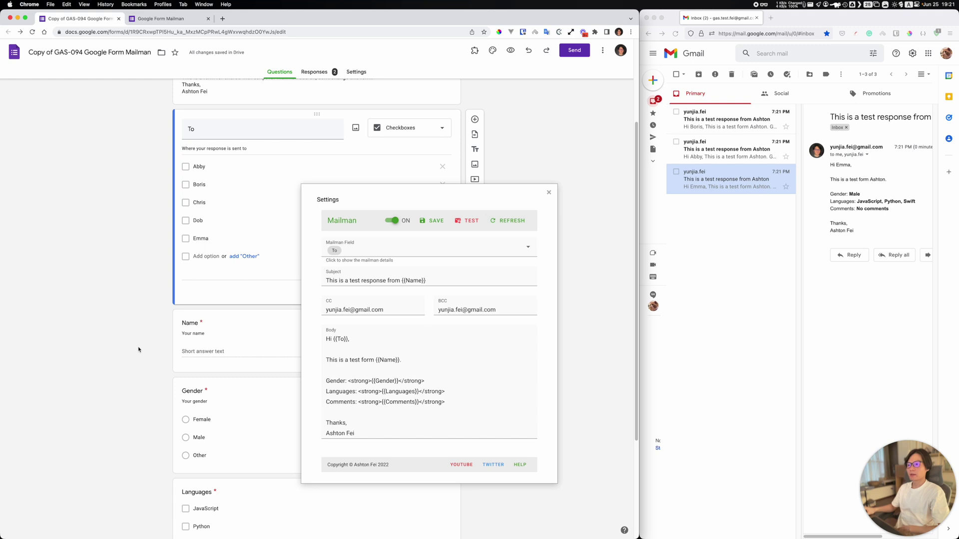
# Step: Add a new recipient name as the sixth option of the To question
pyautogui.moveTo(407, 194); pyautogui.dragTo(102, 267)
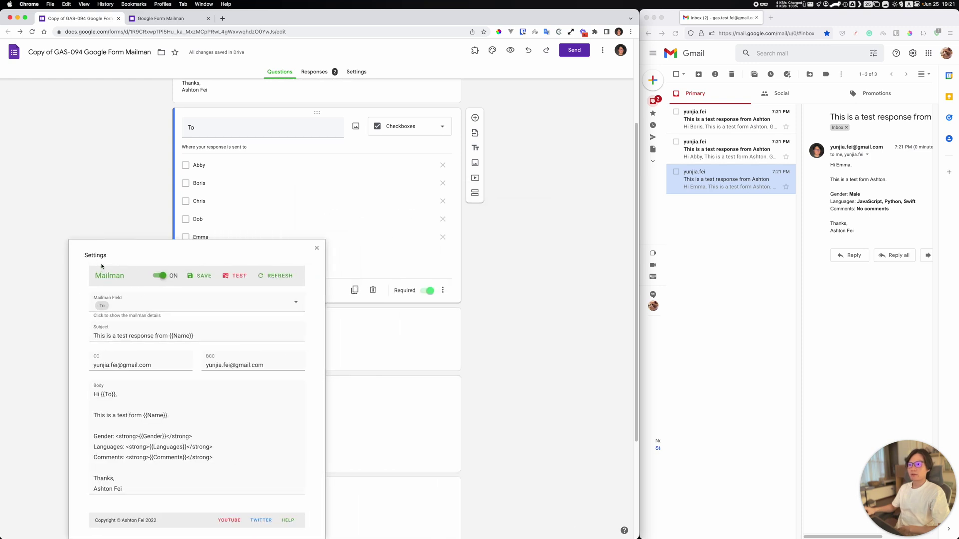
pyautogui.scroll(-3, 223, 181)
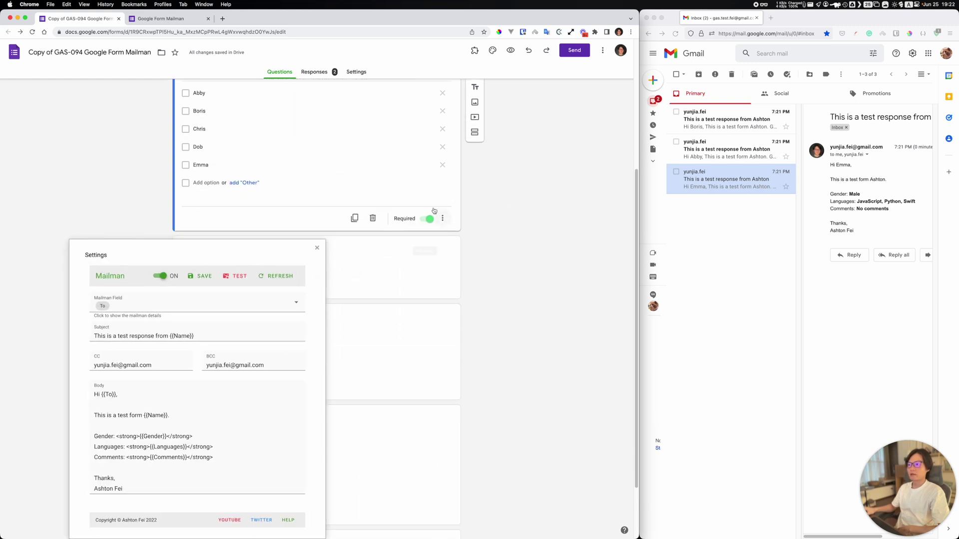
pyautogui.click(212, 183)
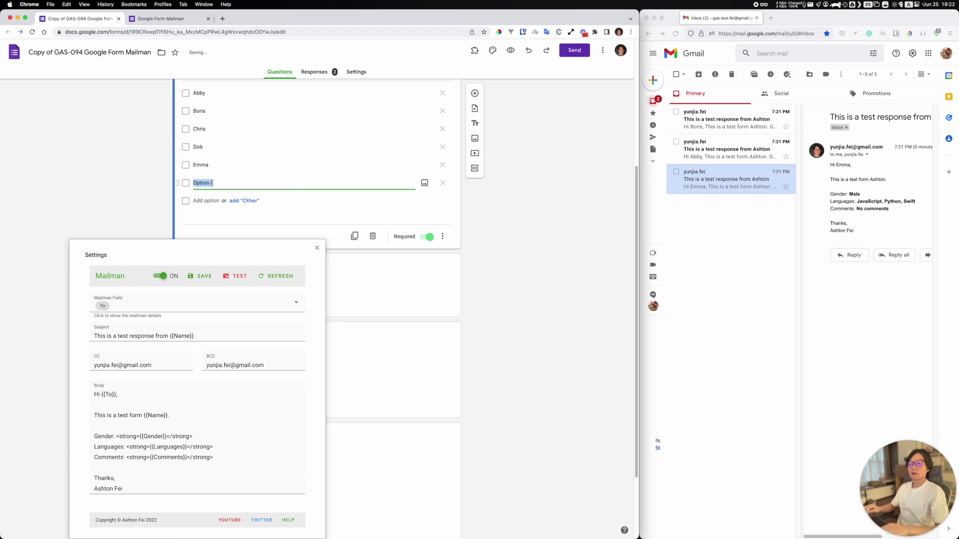
pyautogui.write('Fely')
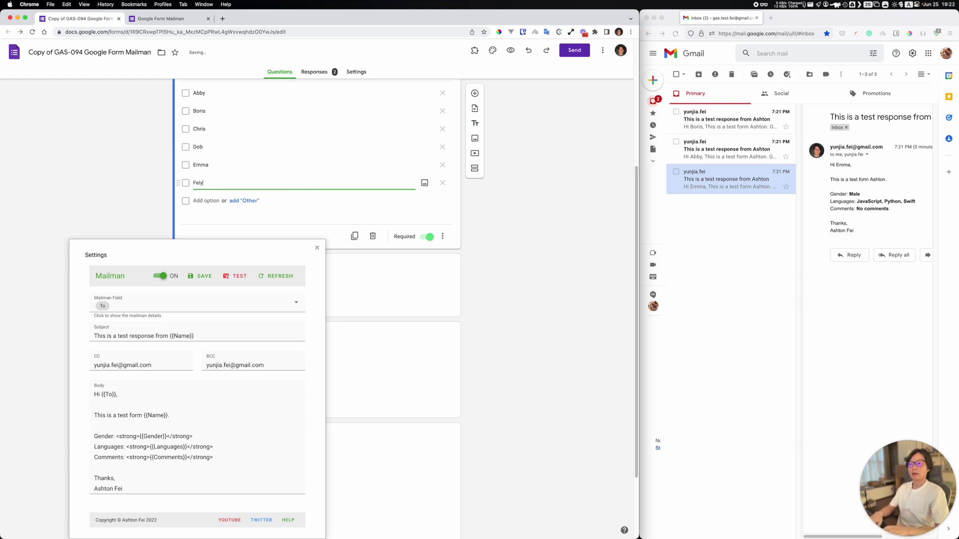
pyautogui.click(223, 190)
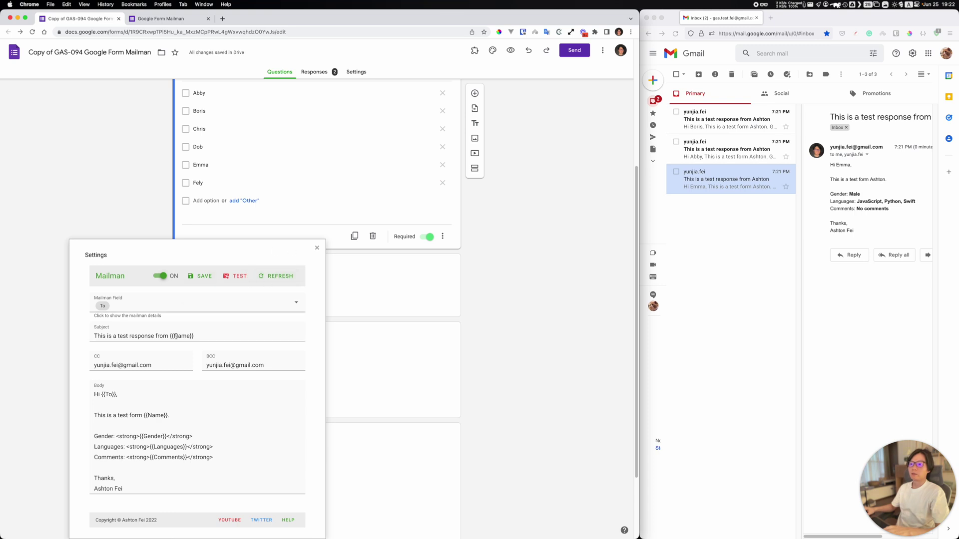
# Step: Review the Mailman Field choices for the To question, then close the Mailman settings
pyautogui.click(173, 305)
pyautogui.click(120, 320)
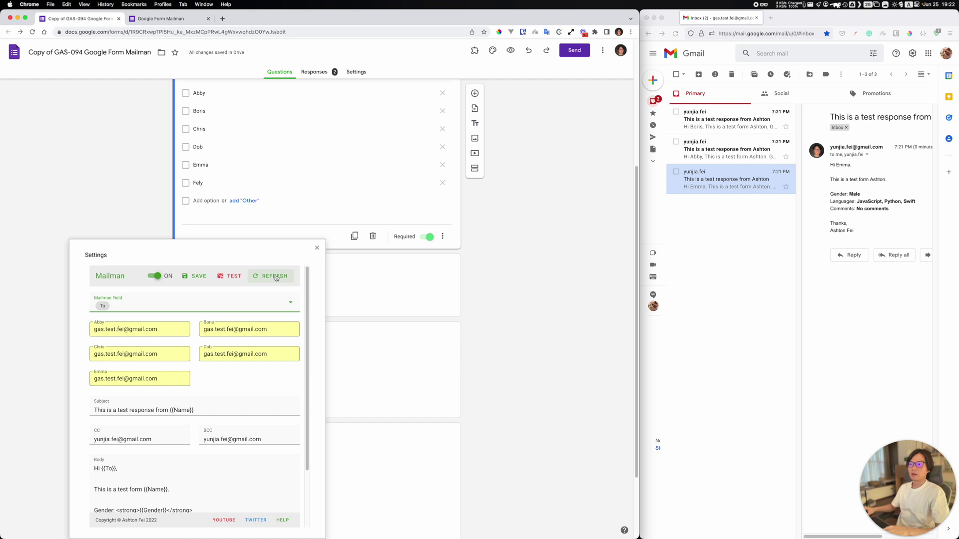
pyautogui.click(317, 248)
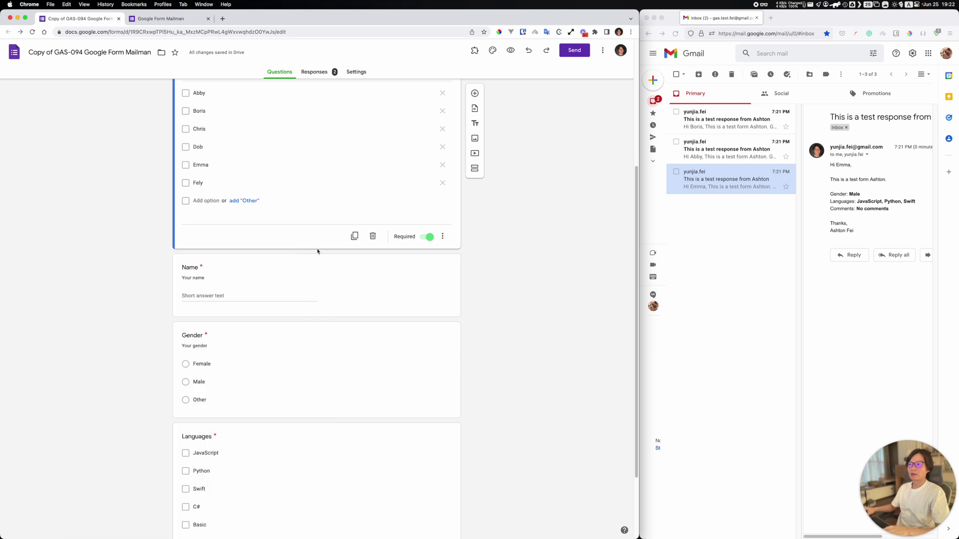
# Step: Reopen the Mailman settings from the Add-ons menu and move the dialog to the right
pyautogui.click(474, 50)
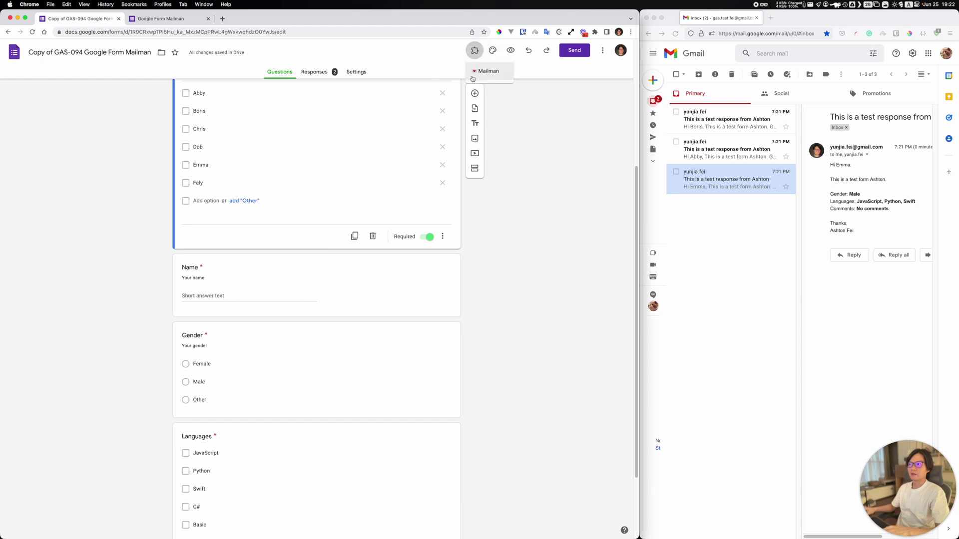
pyautogui.click(489, 71)
pyautogui.click(305, 86)
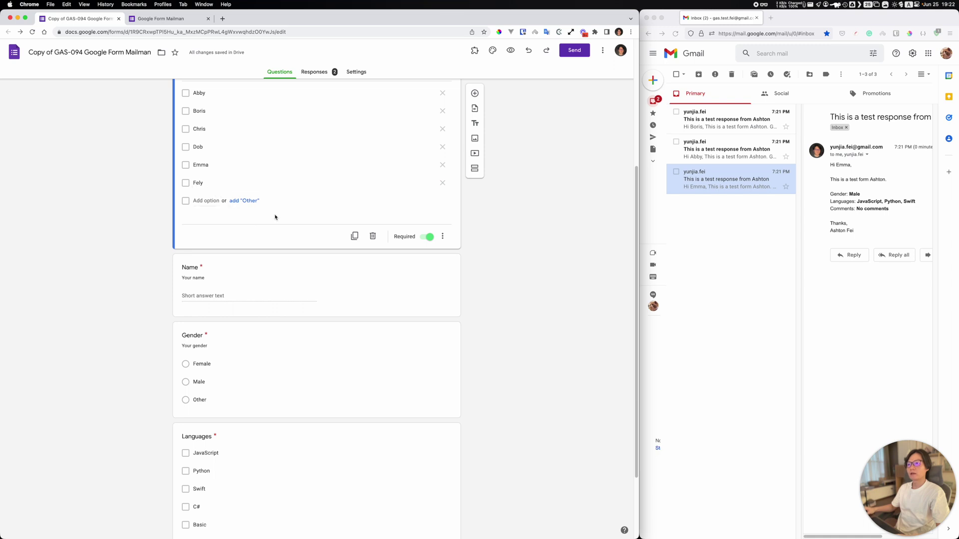
pyautogui.moveTo(210, 155); pyautogui.dragTo(390, 188)
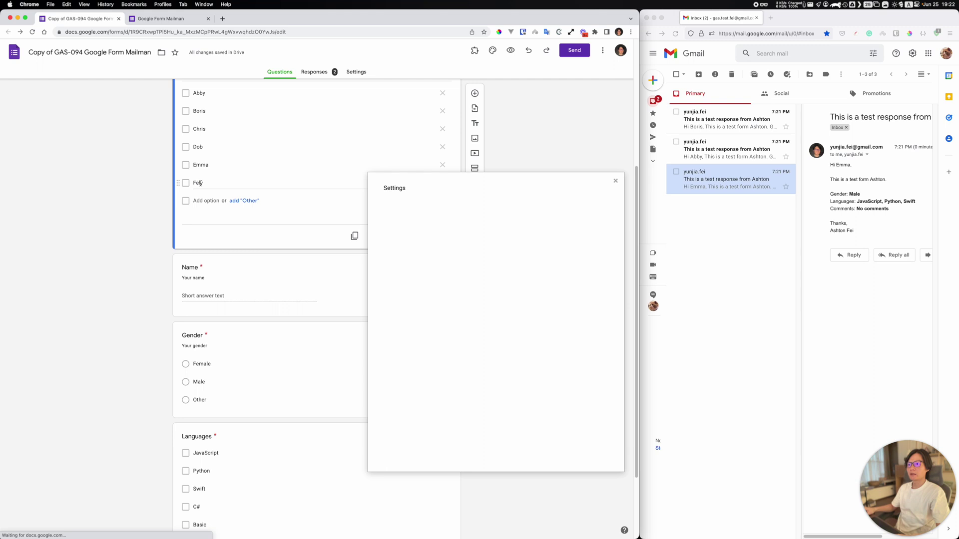
# Step: Enter two comma-separated test email addresses in the new recipient's address field
pyautogui.click(519, 313)
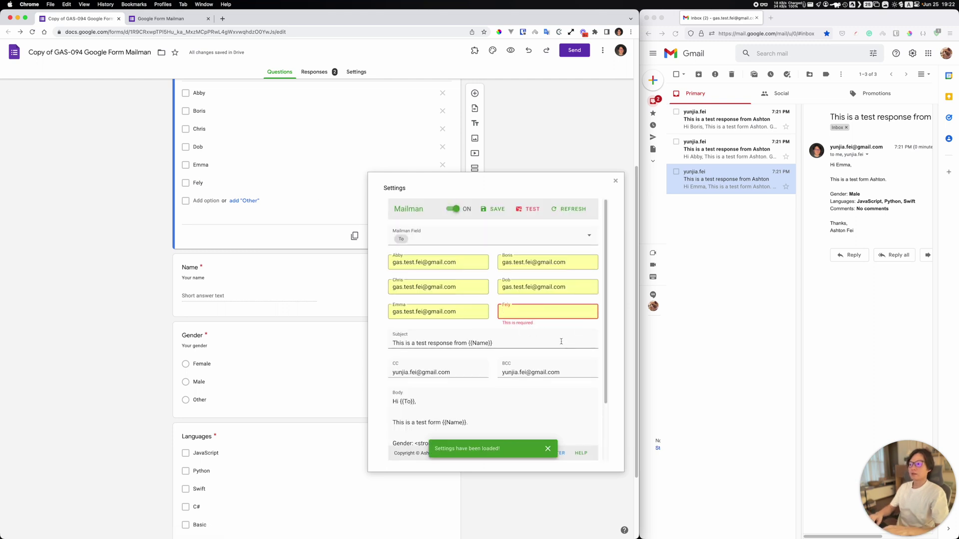
pyautogui.write('fely@')
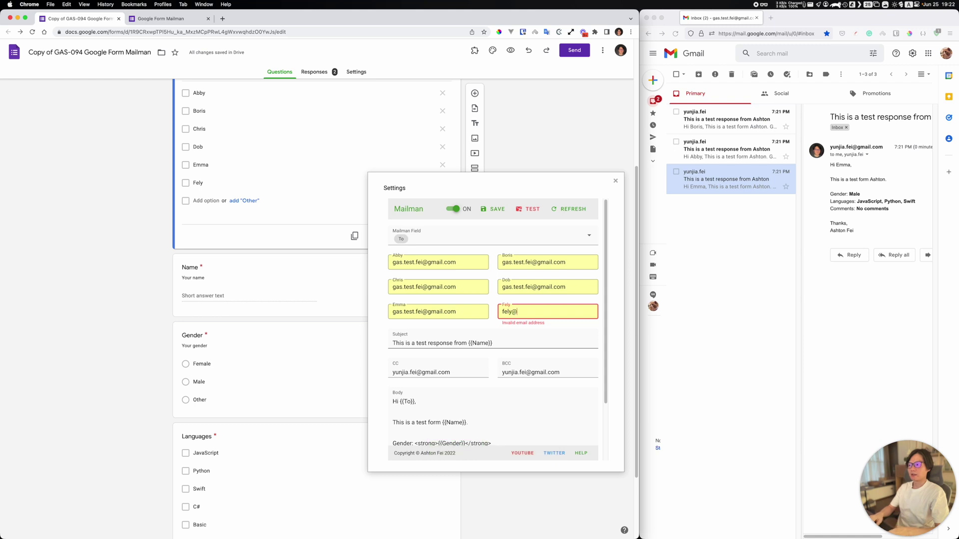
pyautogui.write('test.com')
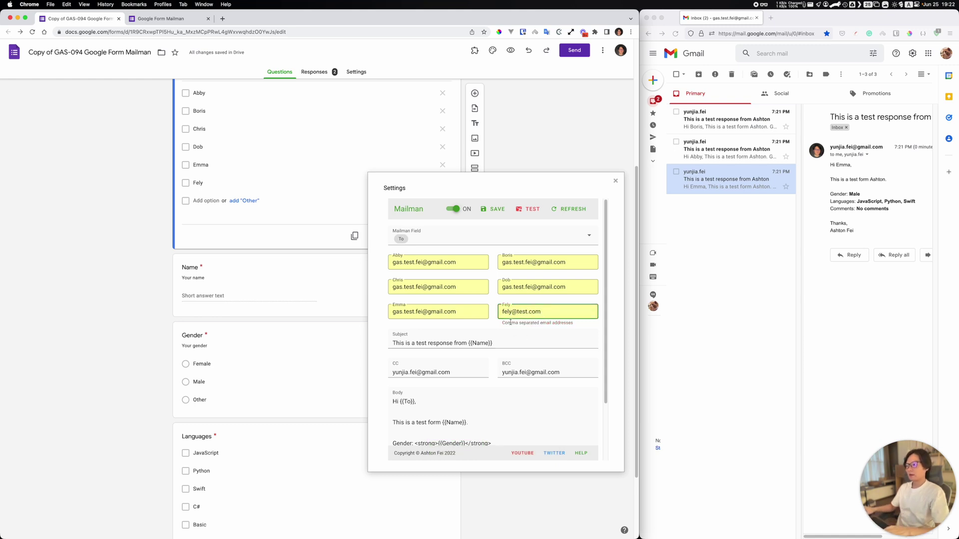
pyautogui.write(',')
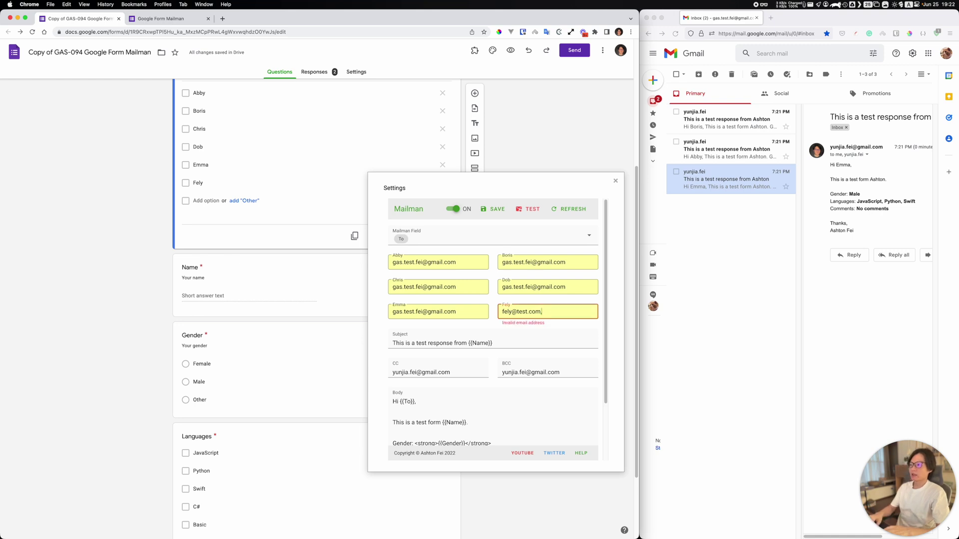
pyautogui.write('fely2')
pyautogui.write('@test.com')
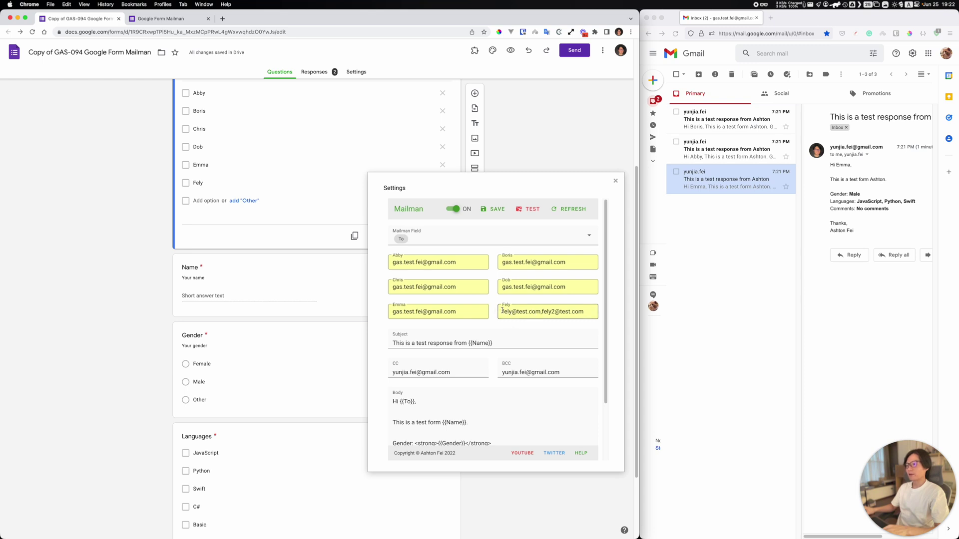
# Step: Try mapping recipients by the Gender question, then switch the Mailman Field back to To
pyautogui.click(434, 240)
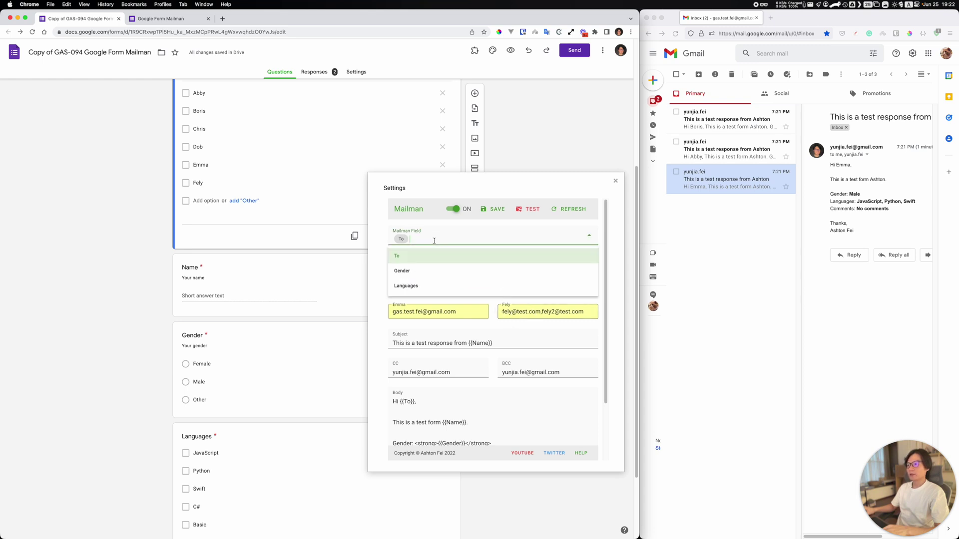
pyautogui.click(407, 275)
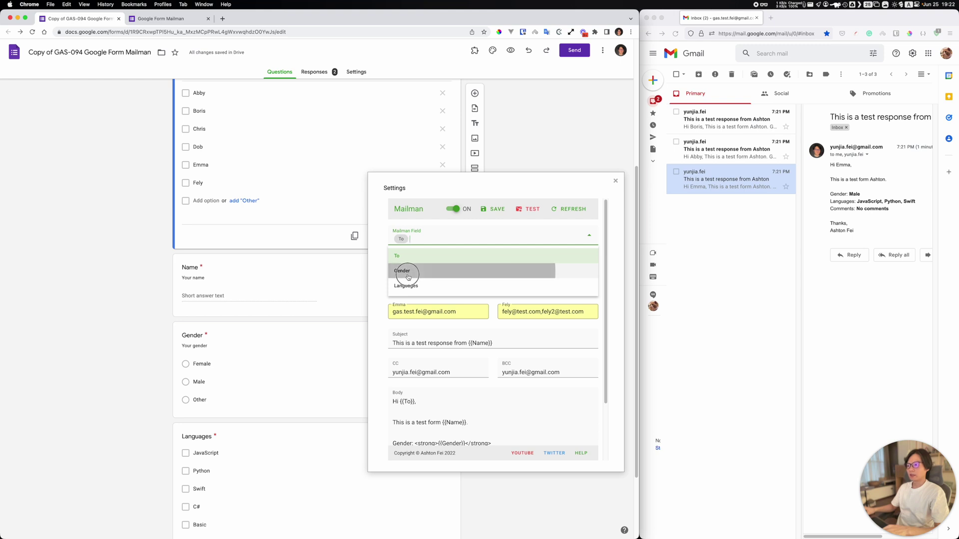
pyautogui.click(409, 267)
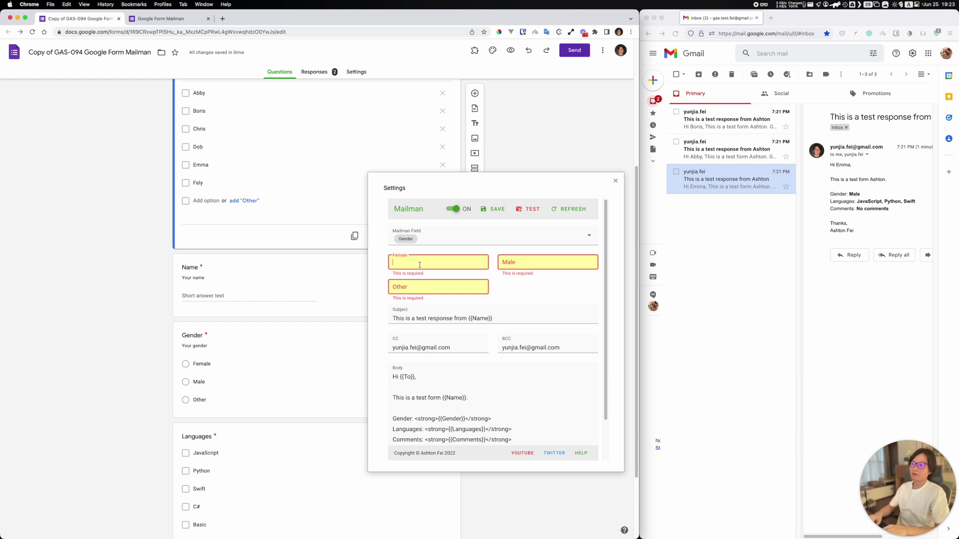
pyautogui.click(515, 264)
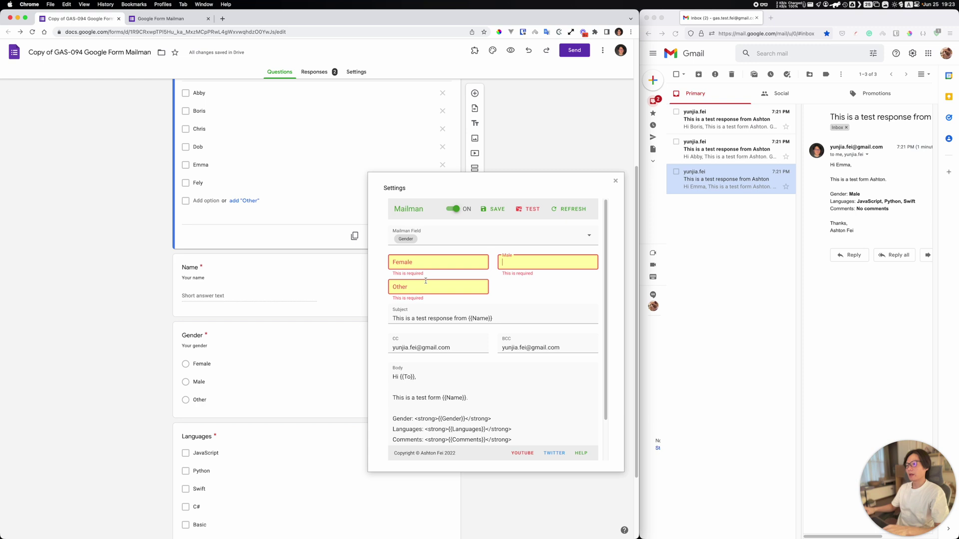
pyautogui.click(491, 239)
pyautogui.click(499, 267)
# Step: Copy an existing recipient's address and paste it into the two remaining recipient address fields
pyautogui.click(535, 307)
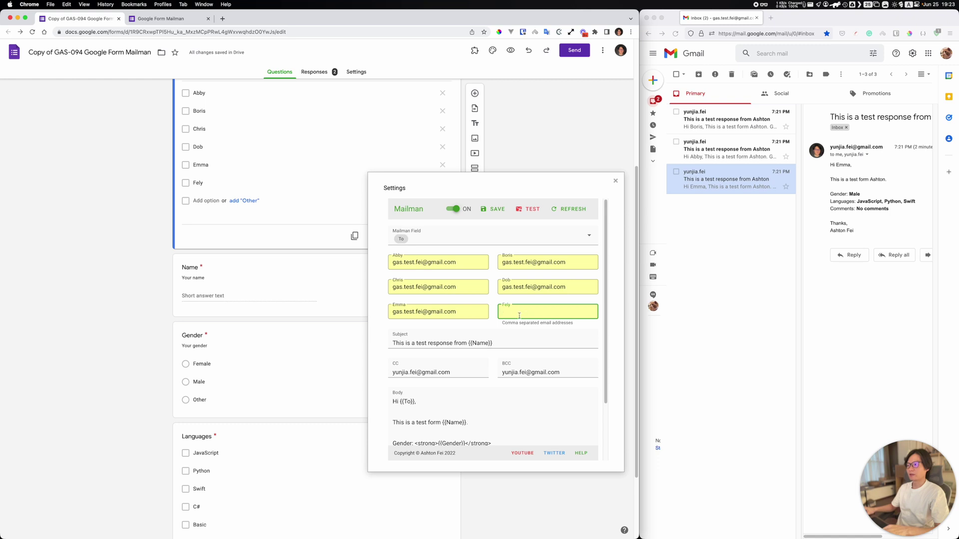
pyautogui.hotkey('shift', 'Tab')
pyautogui.press('BackSpace')
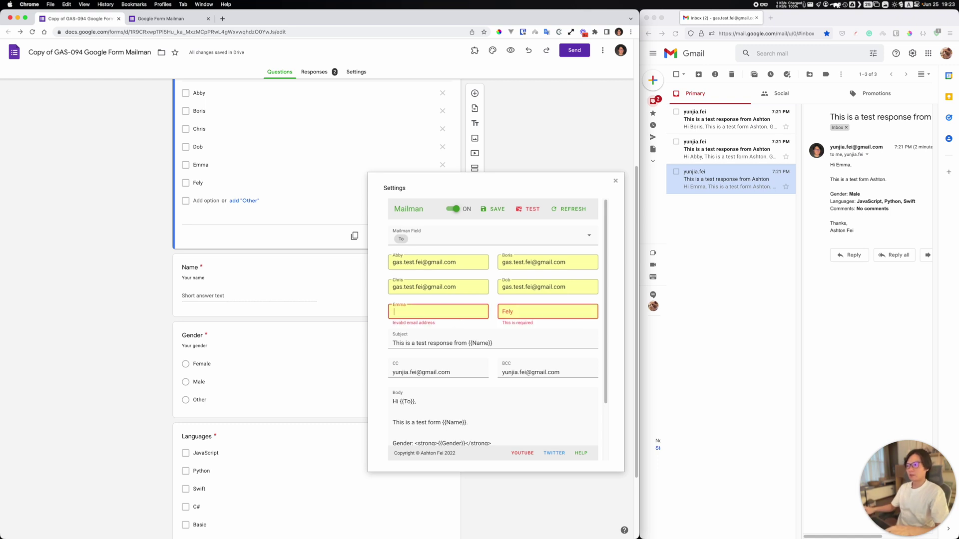
pyautogui.click(465, 292)
pyautogui.press('super+a')
pyautogui.press('super+c')
pyautogui.click(440, 309)
pyautogui.press('BackSpace')
pyautogui.press('super+v')
pyautogui.press('Tab')
pyautogui.press('super+v')
# Step: Save the Mailman settings and send a test email, dismissing the 'Test email has been sent!' notice
pyautogui.click(487, 209)
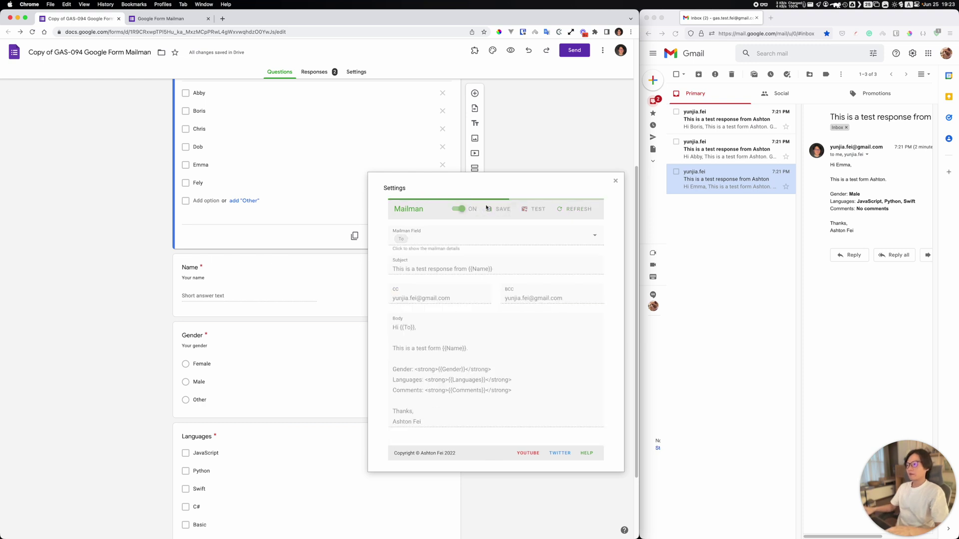
pyautogui.scroll(-2, 520, 358)
pyautogui.scroll(5, 500, 367)
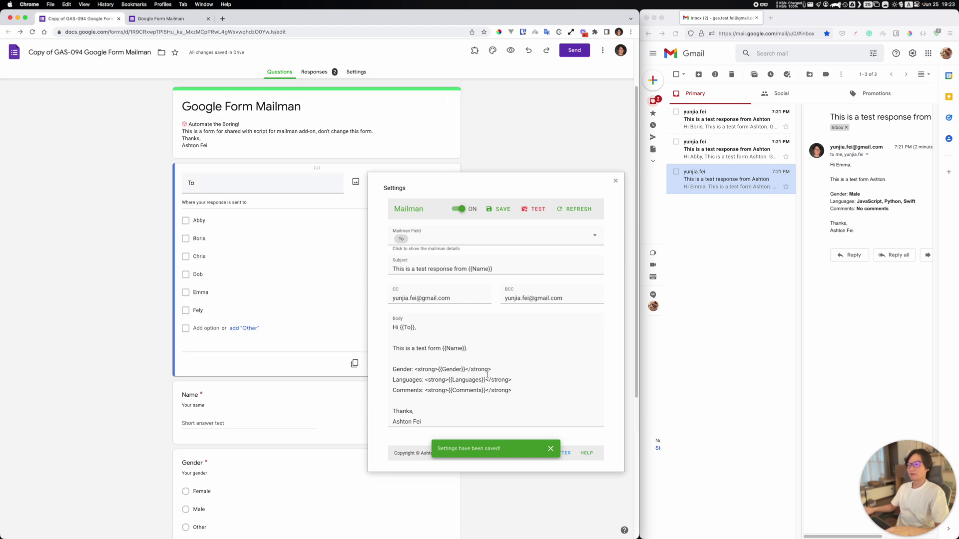
pyautogui.scroll(2, 487, 374)
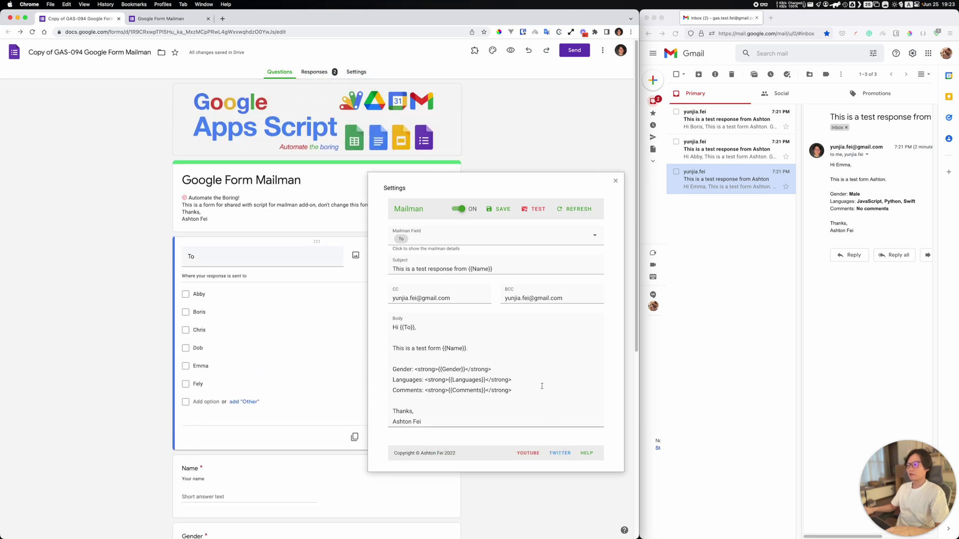
pyautogui.click(534, 212)
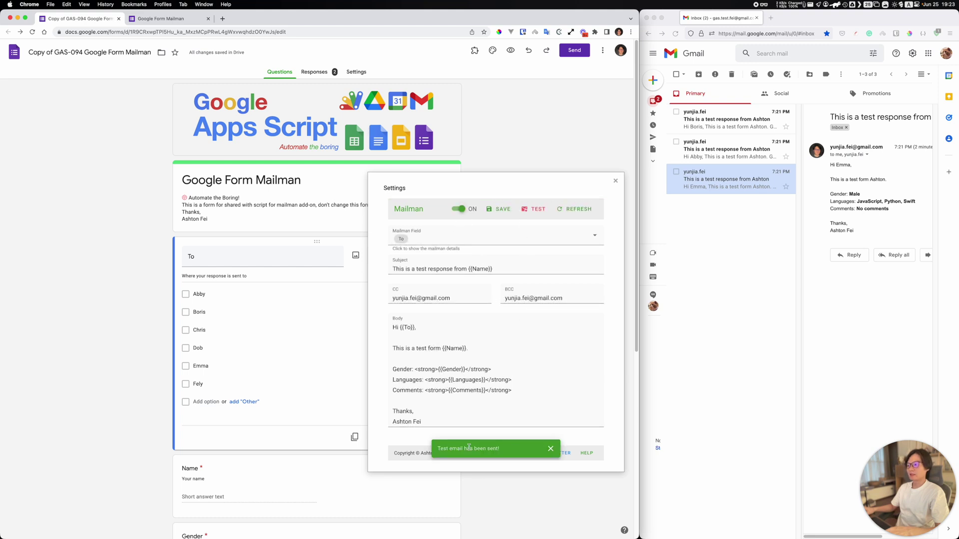
pyautogui.click(551, 449)
# Step: Load Gmail in a new tab and open the newest test email with raw {{To}} and {{Name}} placeholders
pyautogui.click(223, 19)
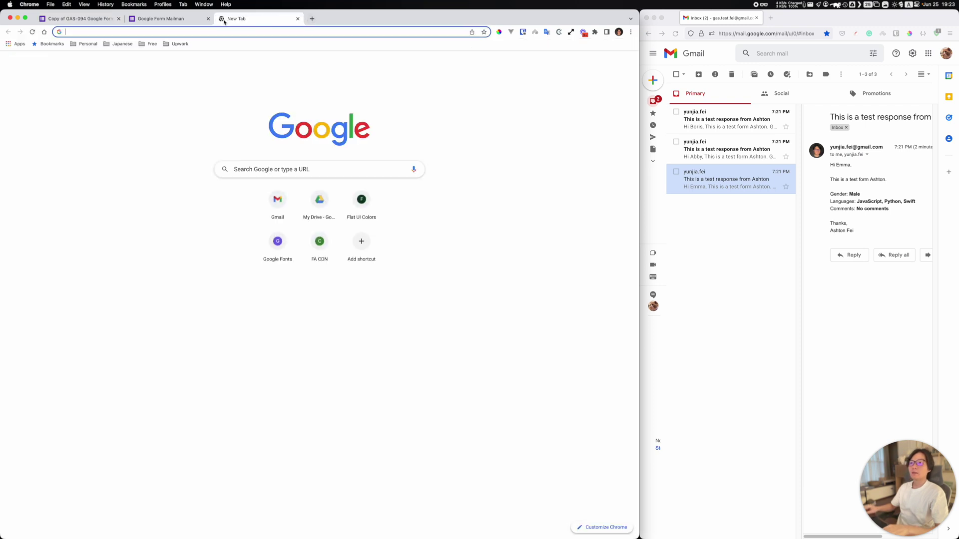
pyautogui.write('mail')
pyautogui.press('Return')
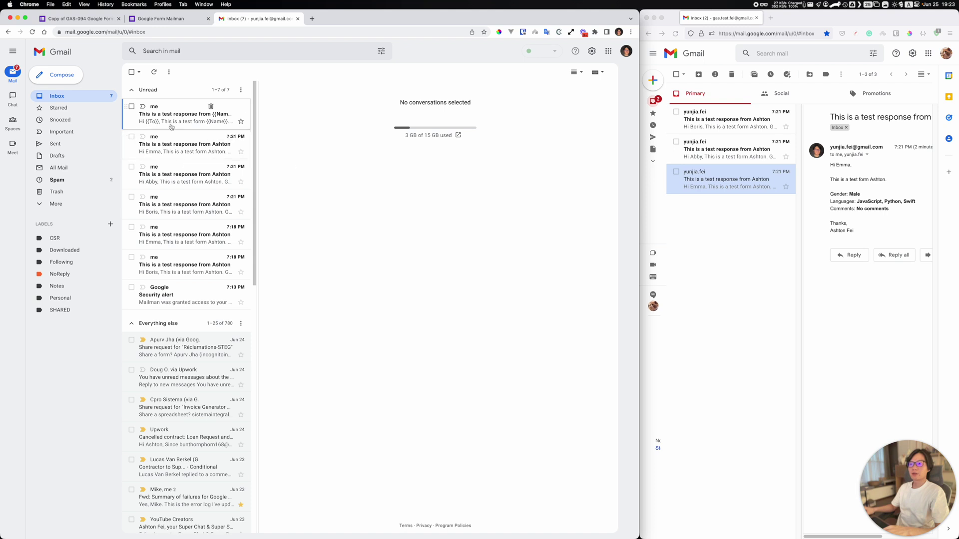
pyautogui.click(235, 116)
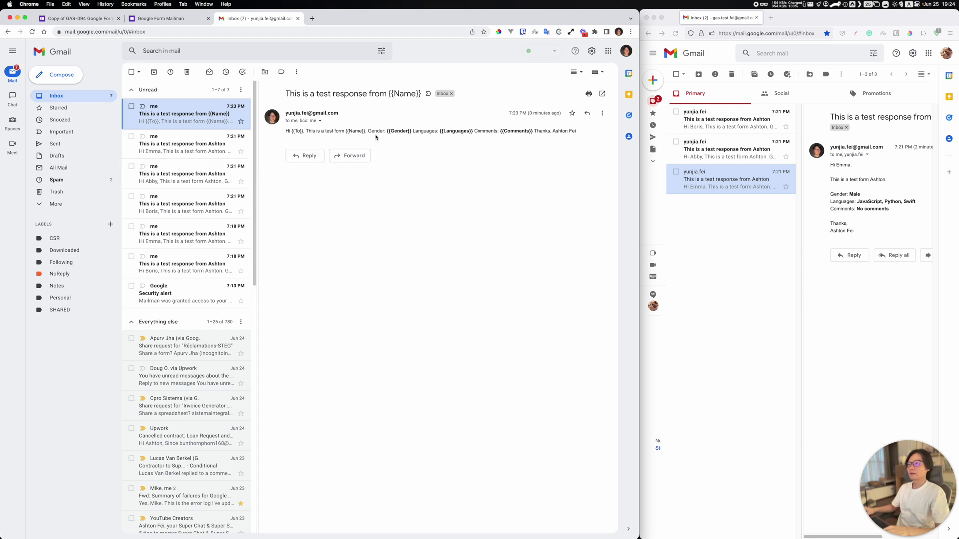
pyautogui.moveTo(286, 130); pyautogui.dragTo(587, 134)
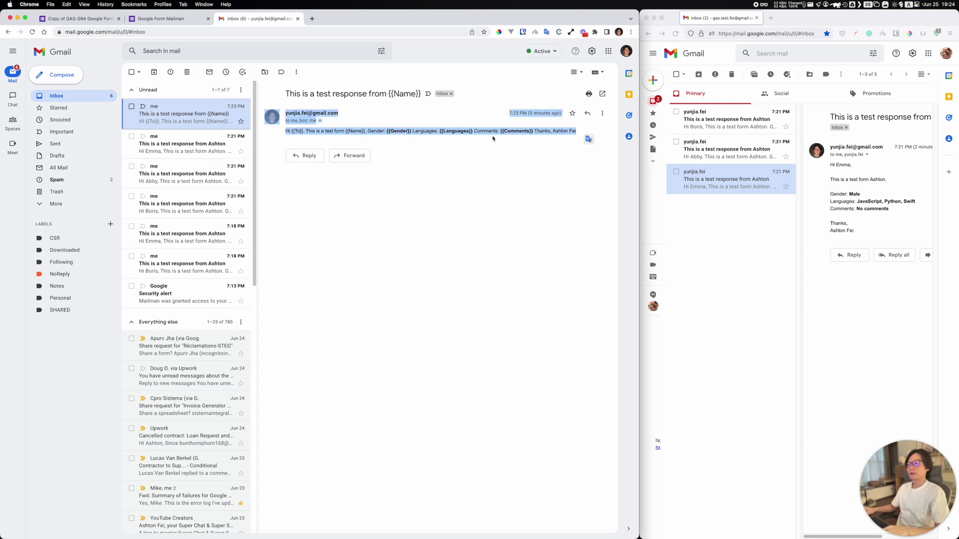
pyautogui.click(490, 137)
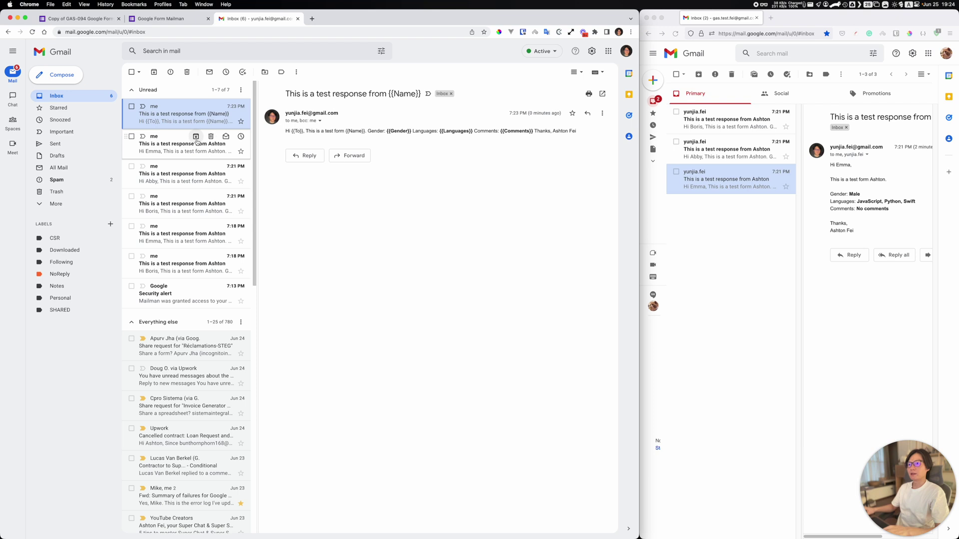
# Step: Check an earlier test response email's recipient details and delete the Google security alert
pyautogui.click(170, 152)
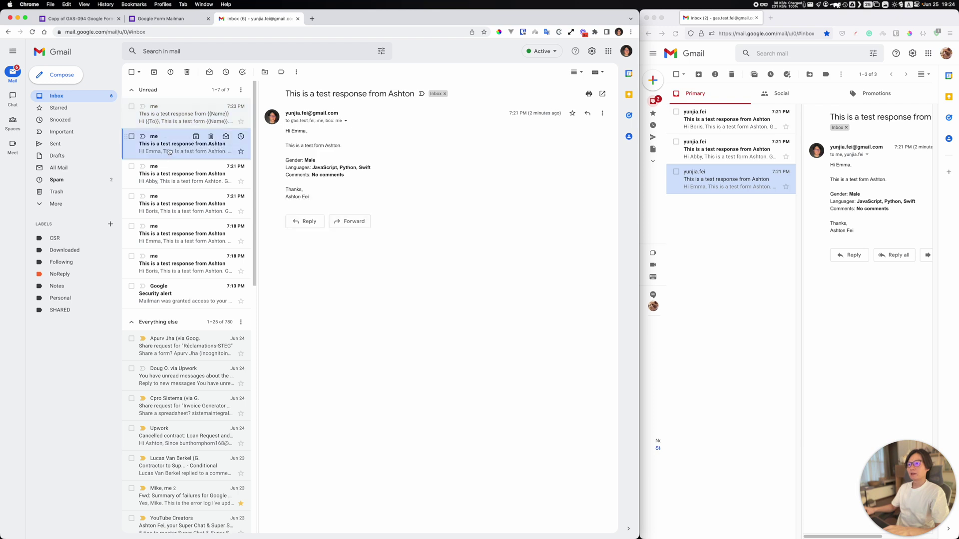
pyautogui.click(349, 122)
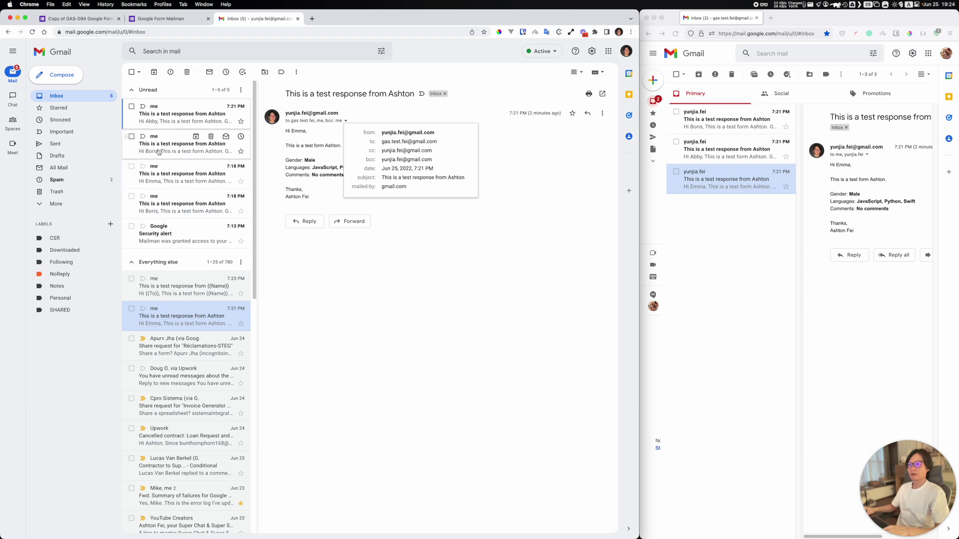
pyautogui.click(150, 262)
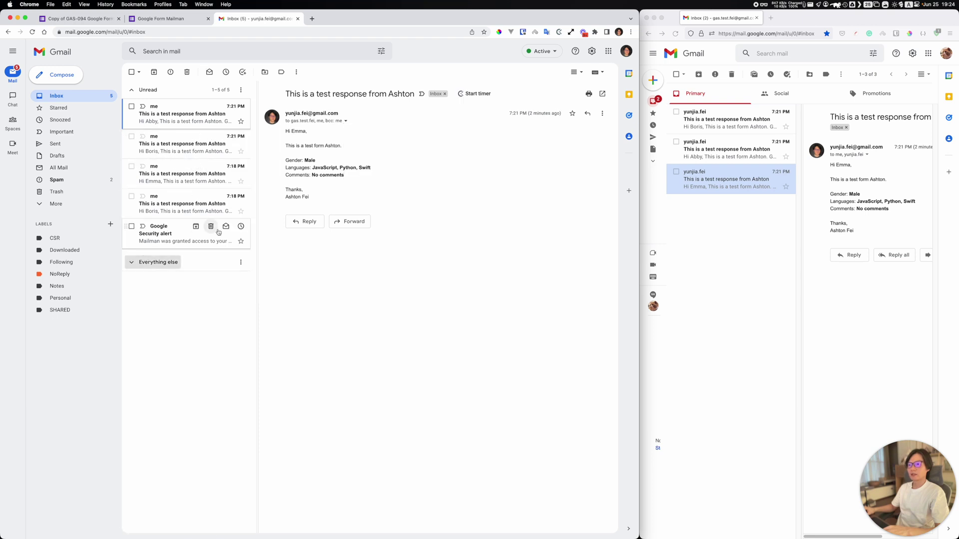
pyautogui.click(212, 227)
# Step: Inspect another earlier test email's recipient details, then return to the form's Mailman settings tab
pyautogui.click(215, 206)
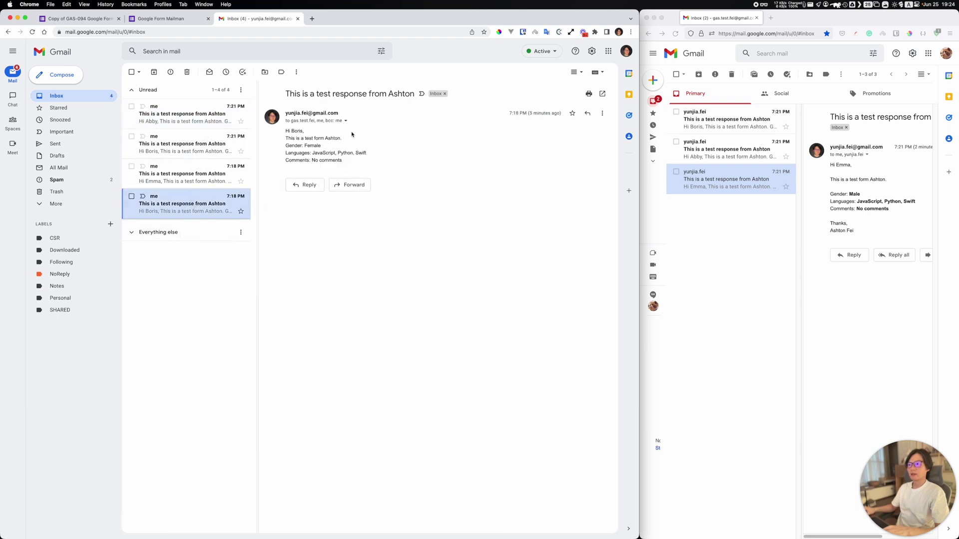
pyautogui.press('super+Tab')
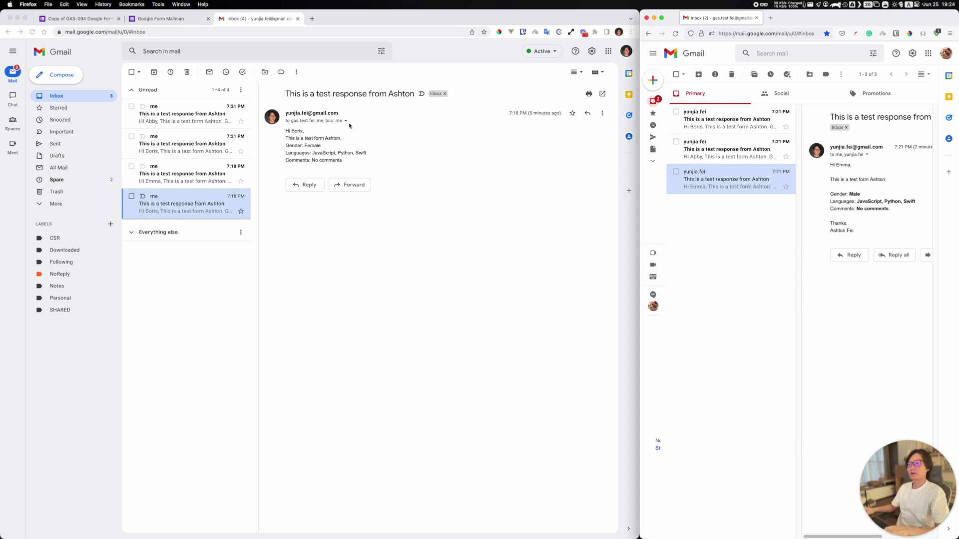
pyautogui.press('super+Tab')
pyautogui.click(346, 121)
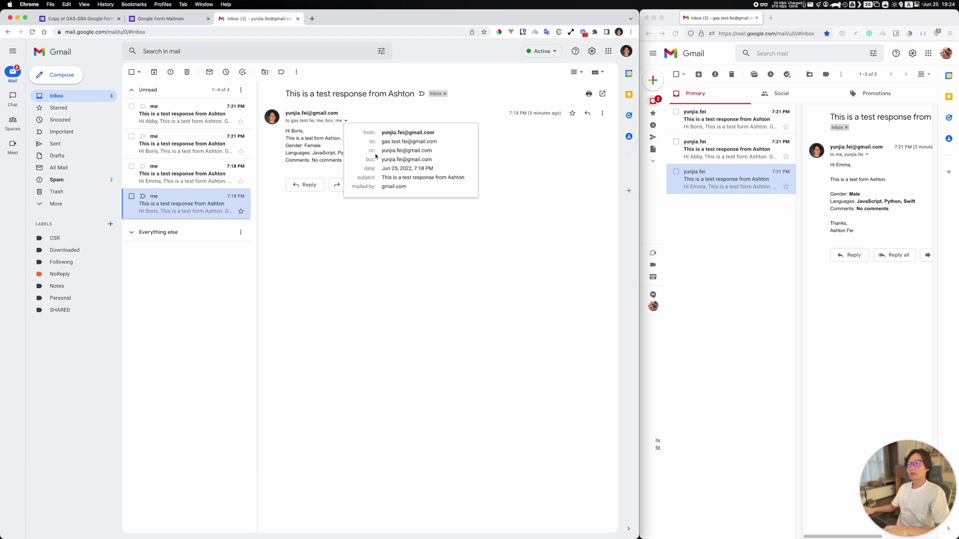
pyautogui.click(491, 339)
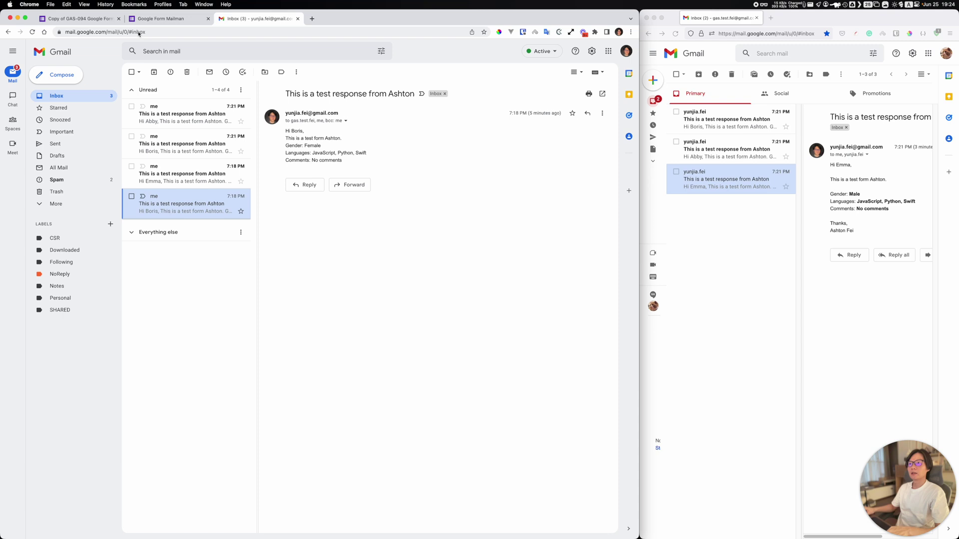
pyautogui.click(144, 18)
pyautogui.click(80, 18)
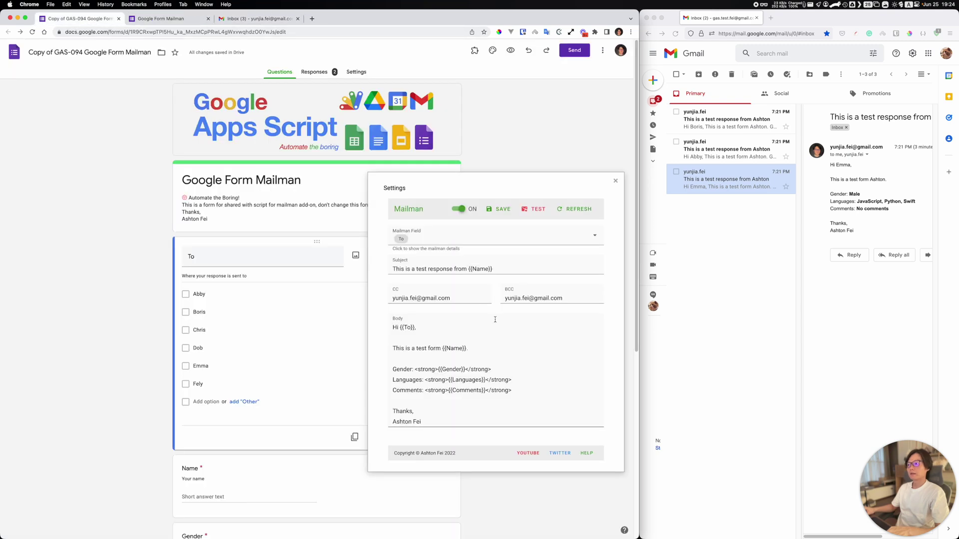
# Step: Reposition the Mailman Settings dialog left and slightly up over the form
pyautogui.scroll(-2, 495, 319)
pyautogui.scroll(2, 495, 320)
pyautogui.moveTo(425, 187); pyautogui.dragTo(306, 187)
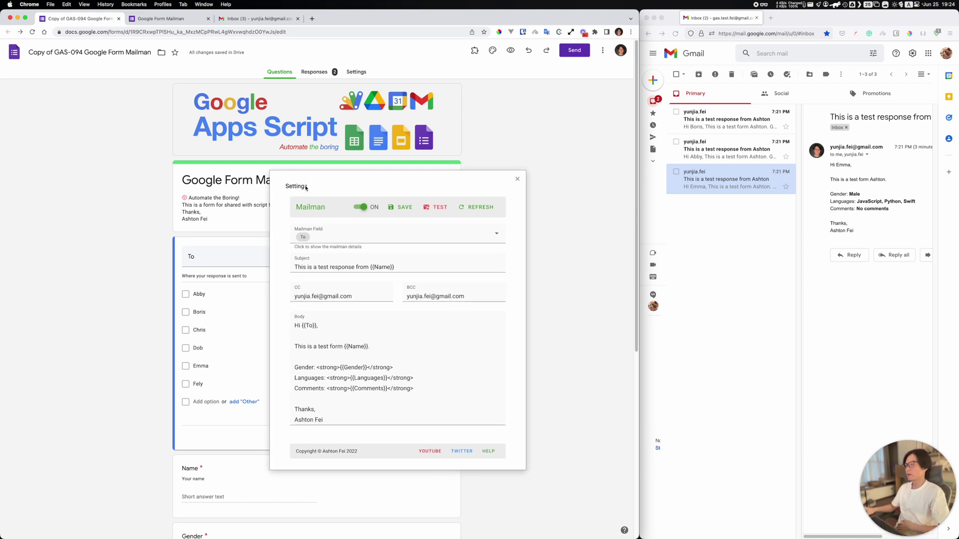
pyautogui.moveTo(306, 187); pyautogui.dragTo(310, 173)
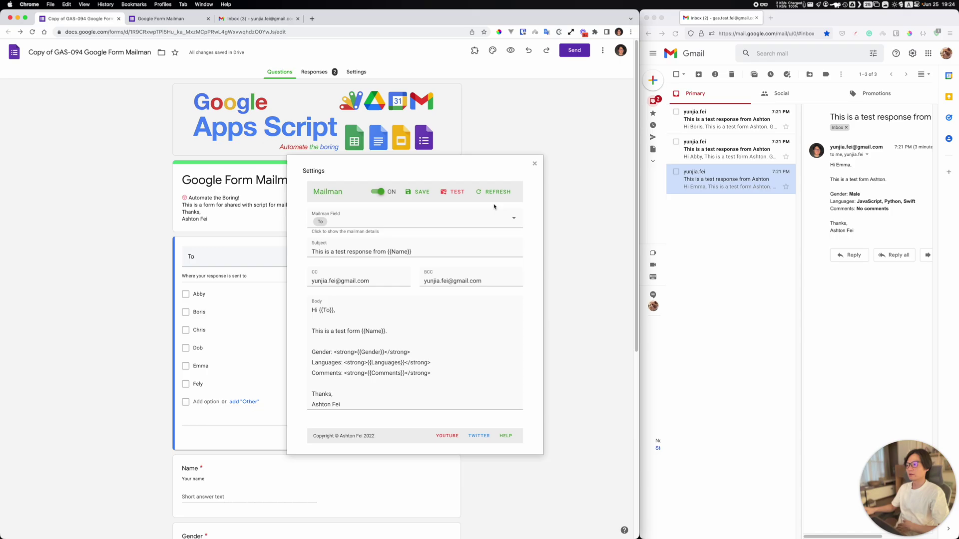